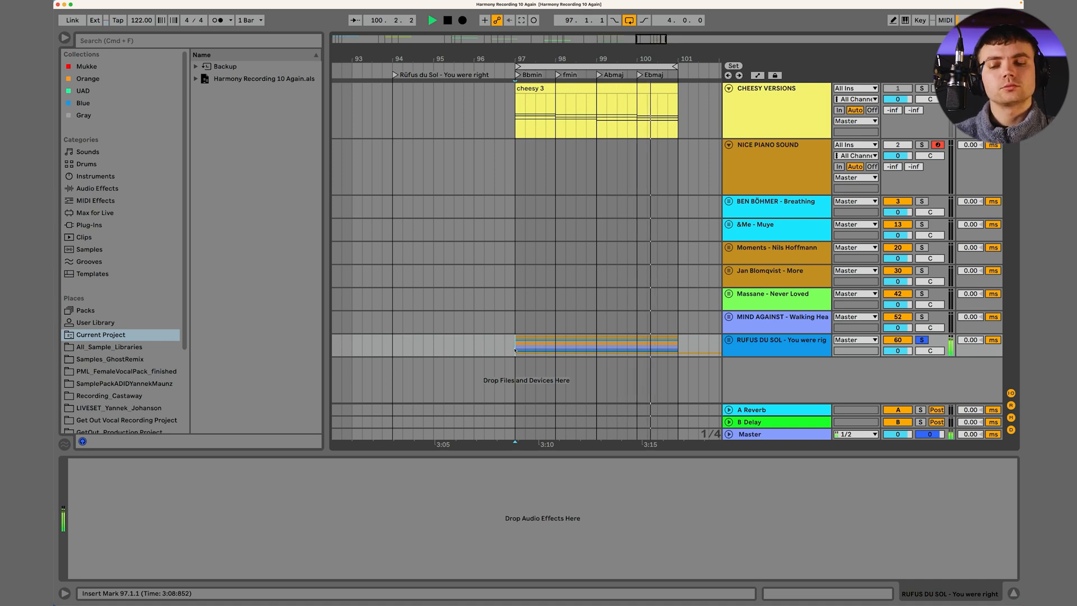
- Stop the running playback, then solo the CHEESY VERSIONS track and play its cheesy 3 clip
key(space)
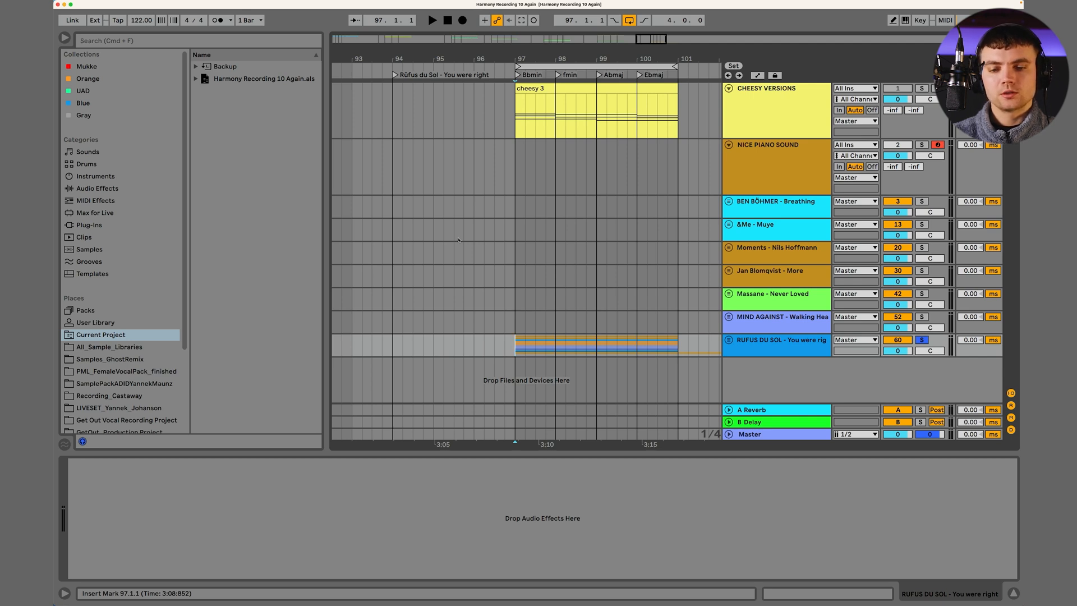
click(925, 89)
key(space)
double_click(582, 84)
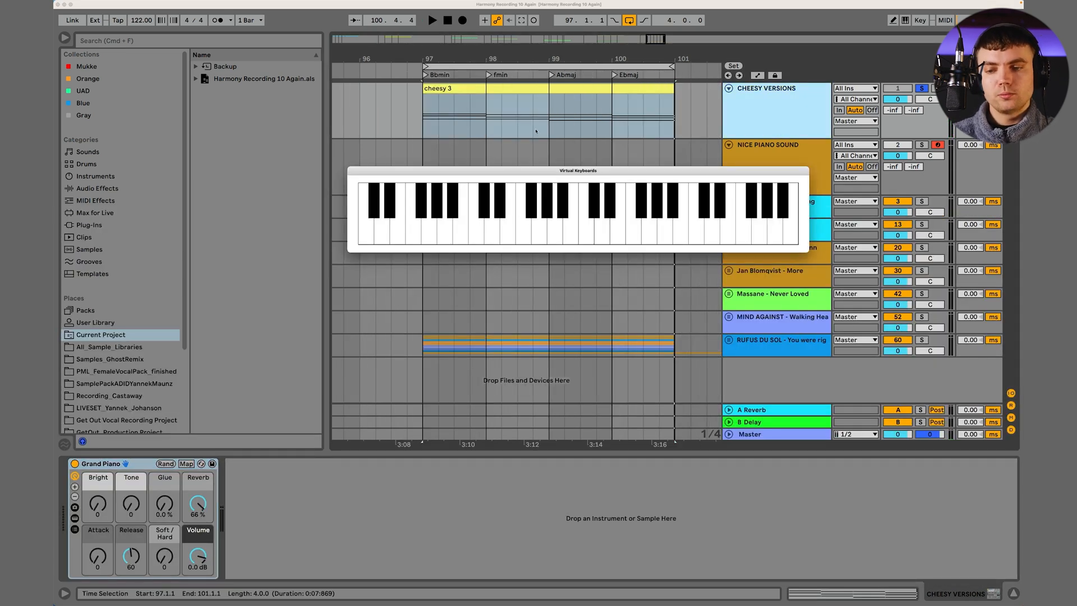
- Solo the NICE PIANO SOUND track and select the Bbmin bar (97 to 98) of the cheesy 3 clip
click(922, 145)
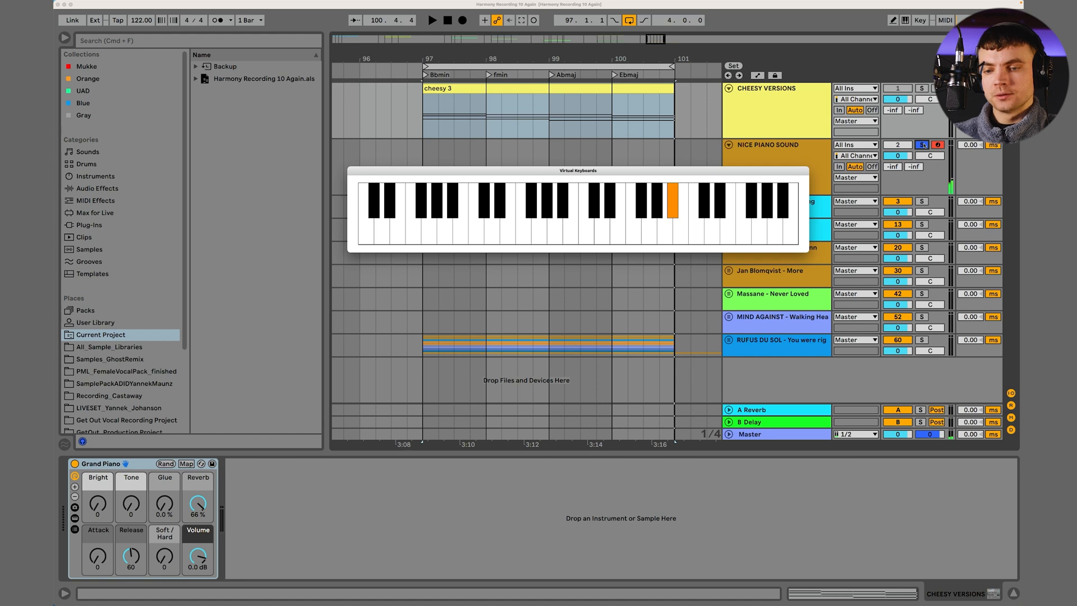
click(455, 88)
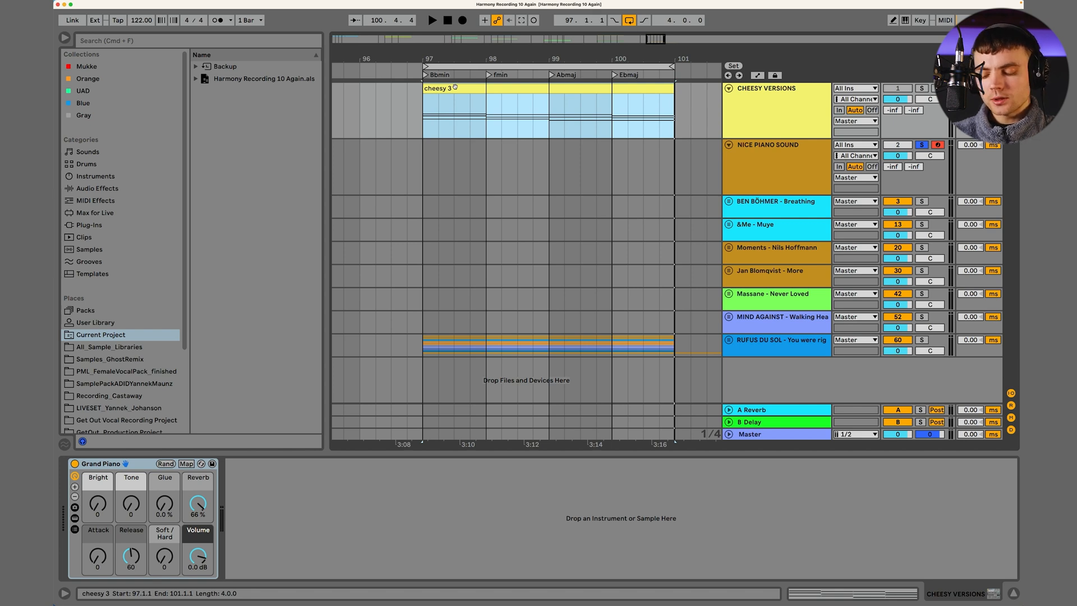
click(418, 116)
drag(419, 116, 487, 117)
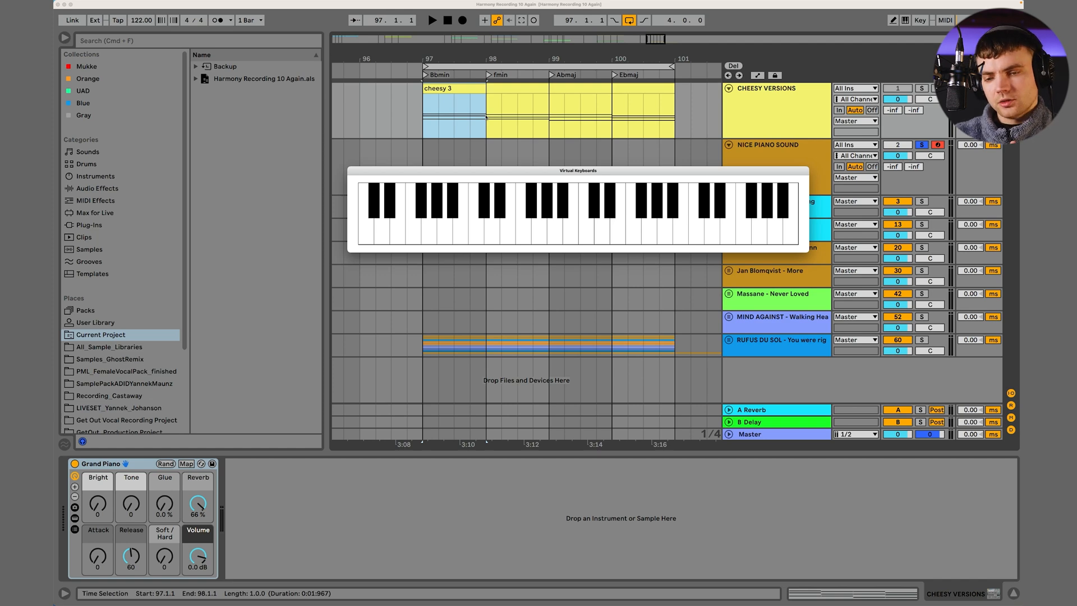
click(531, 90)
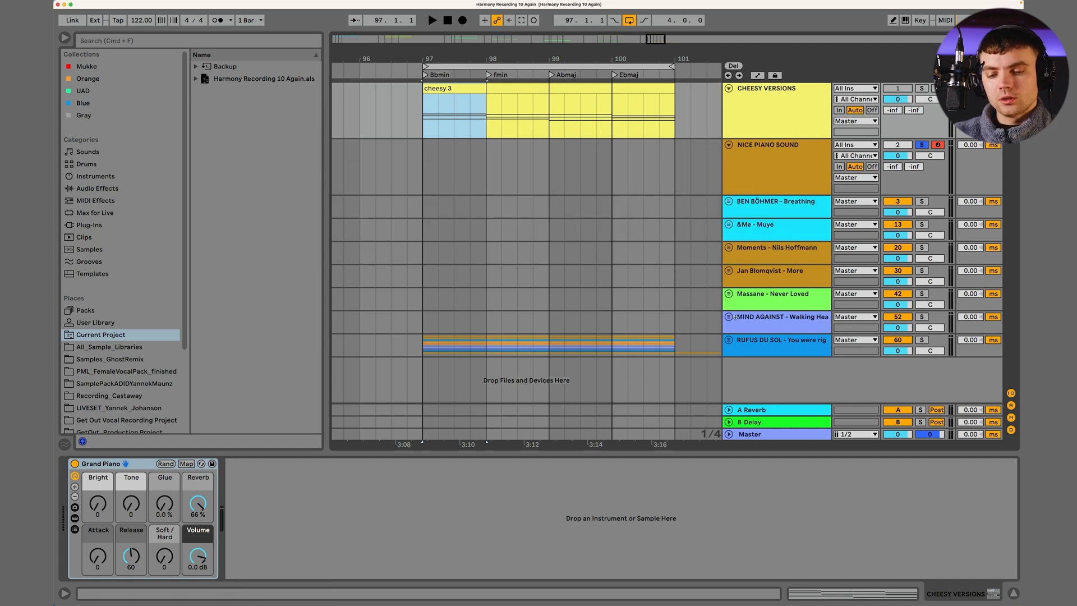
- Unfold the RUFUS DU SOL group and select its first 2nd Synth track to show the devices
click(730, 340)
scroll(743, 242, down, 10)
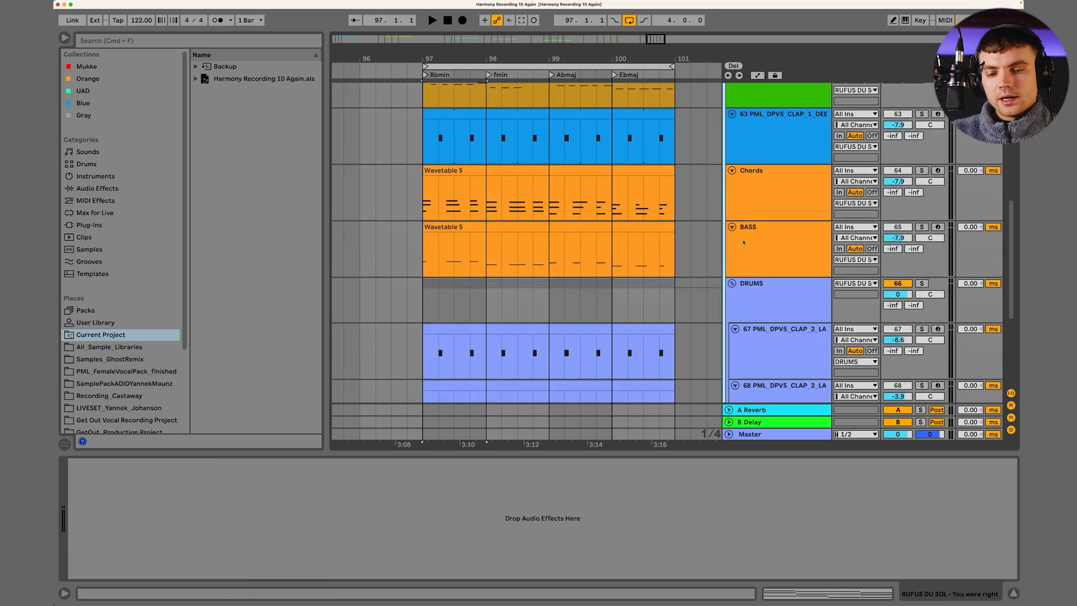
scroll(744, 242, up, 3)
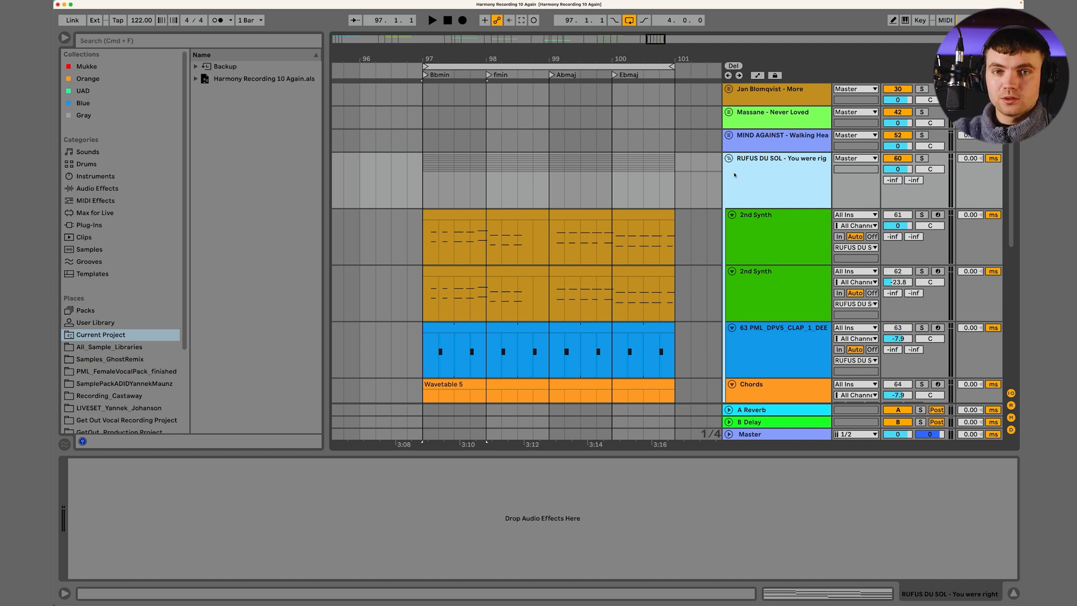
click(745, 245)
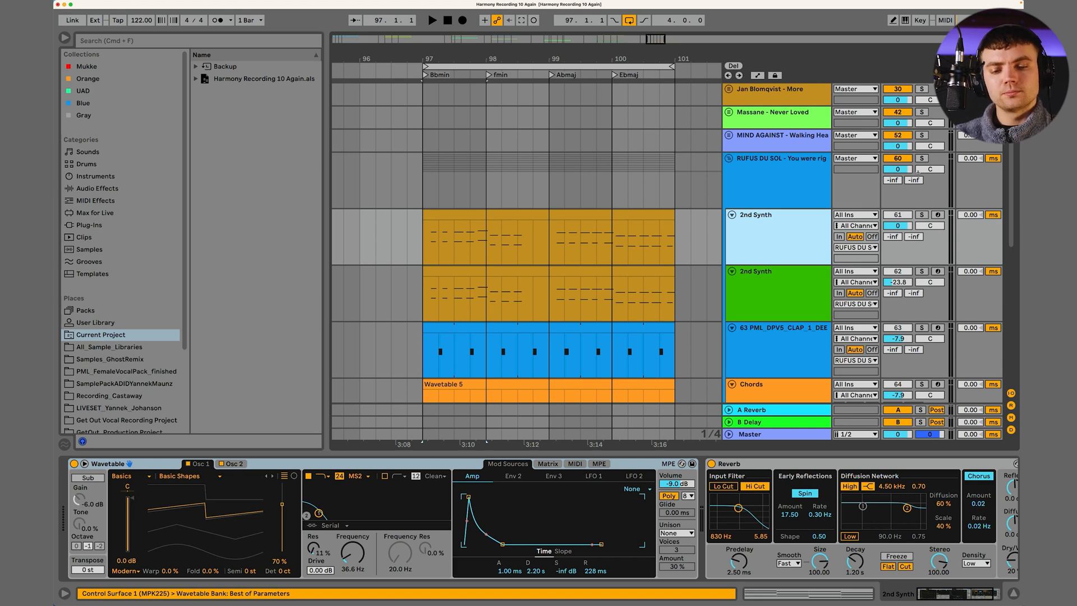
- Solo both 2nd Synth tracks inside the RUFUS DU SOL group
click(922, 158)
click(922, 215)
super+click(921, 271)
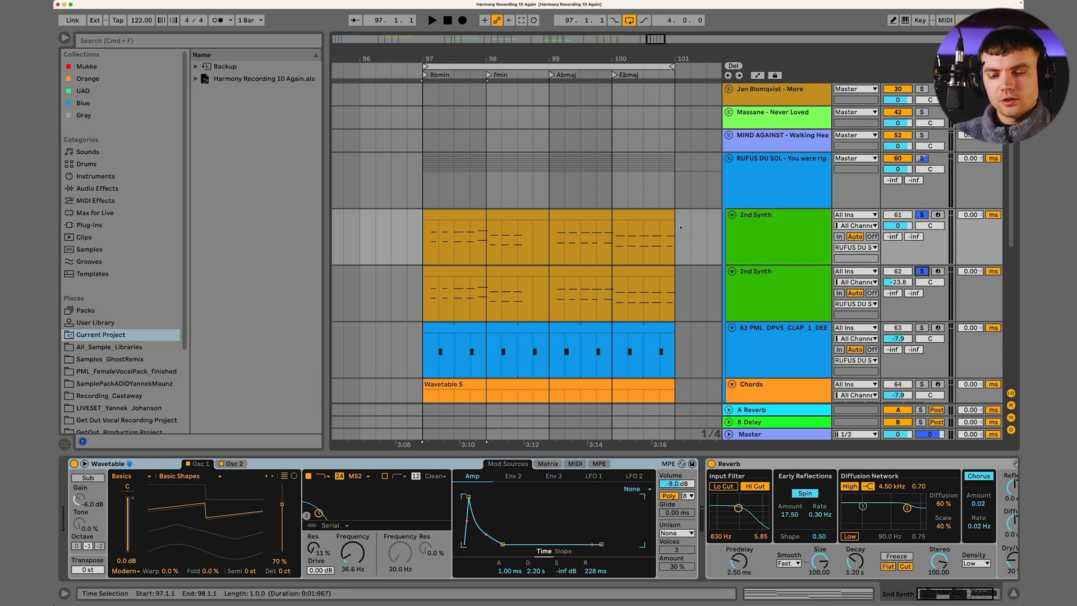
- Compare the device chains of the two 2nd Synth tracks and play them together
click(756, 293)
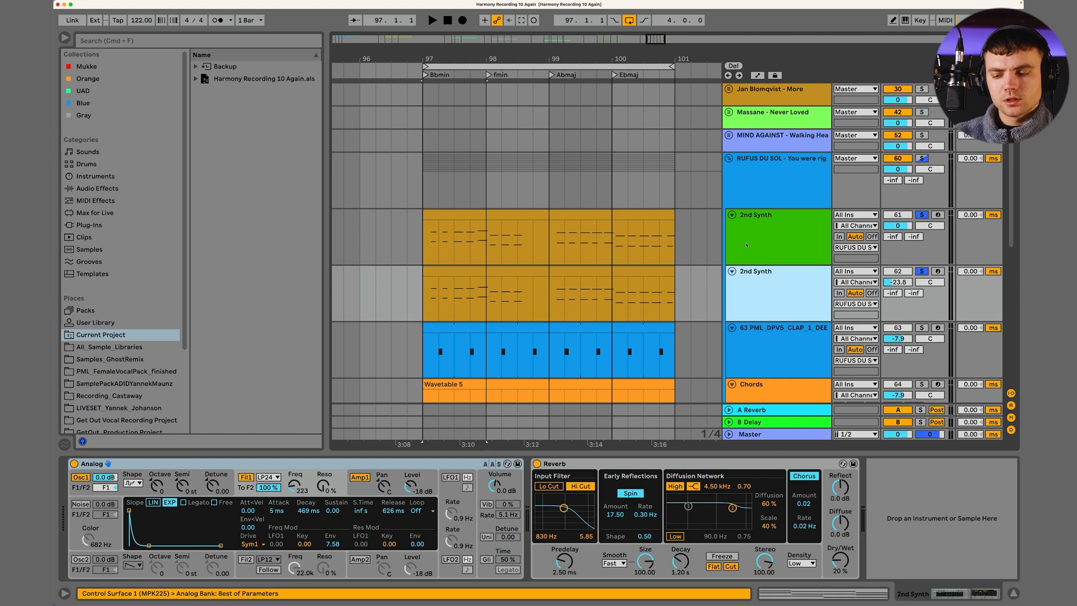
click(746, 243)
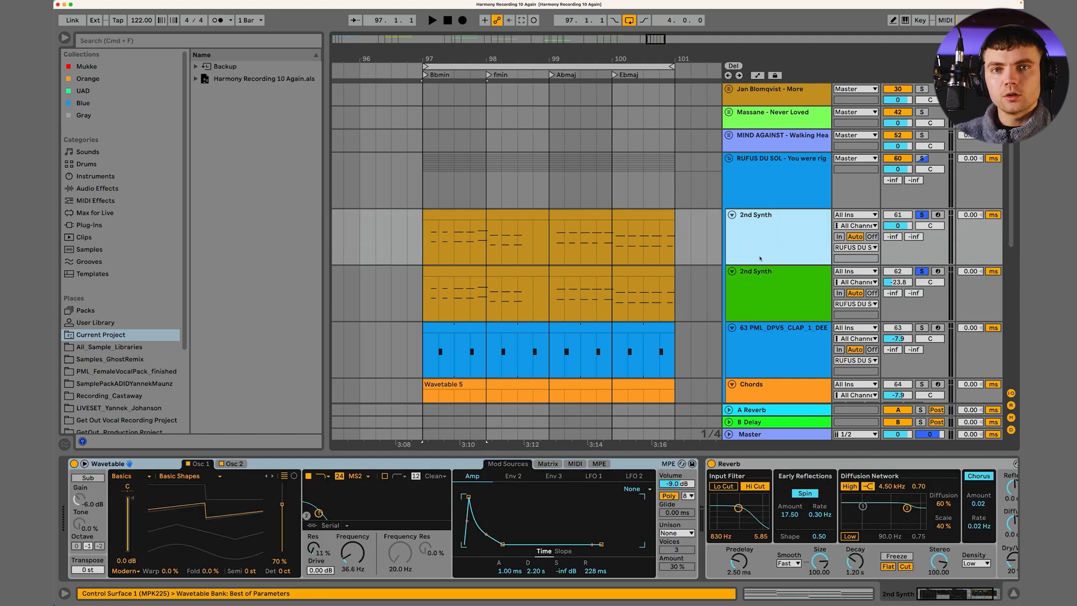
key(space)
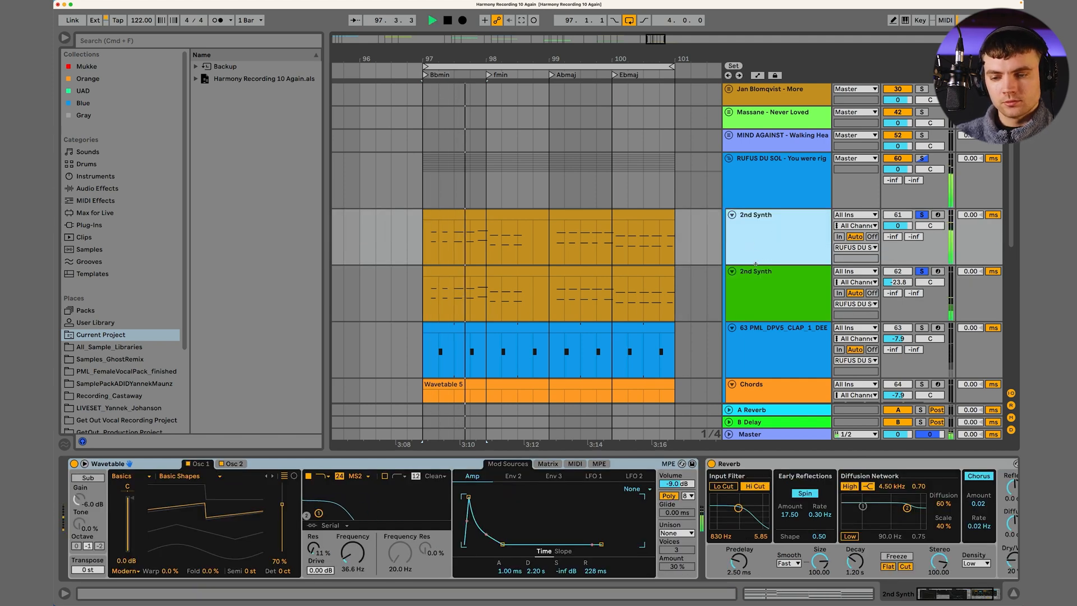
- Open the first 2nd Synth track's clip in the note editor and crop the clip to its visible four bars
double_click(590, 214)
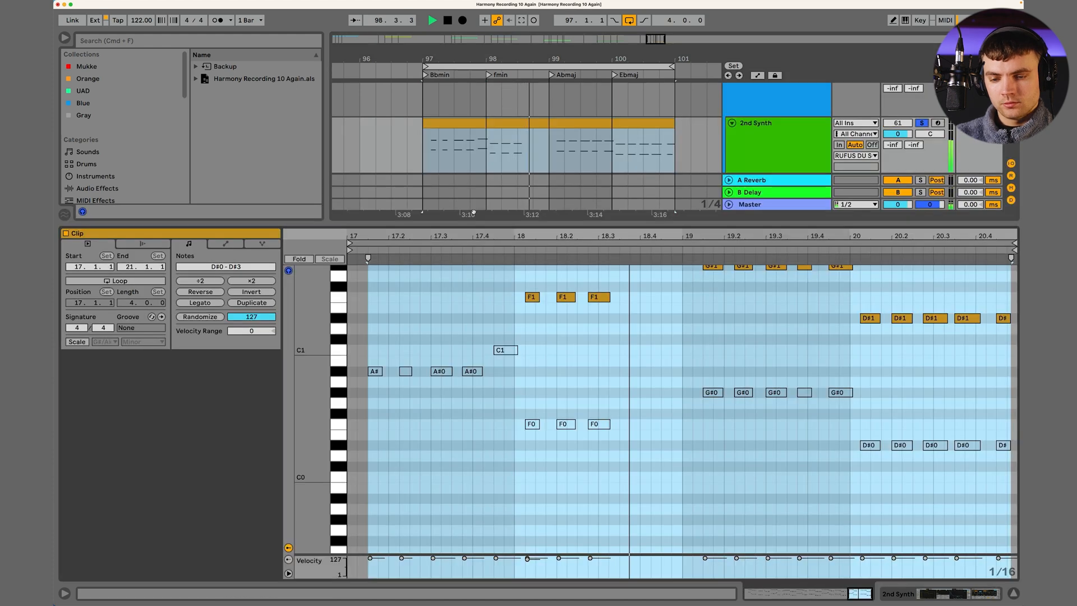
scroll(578, 364, up, 8)
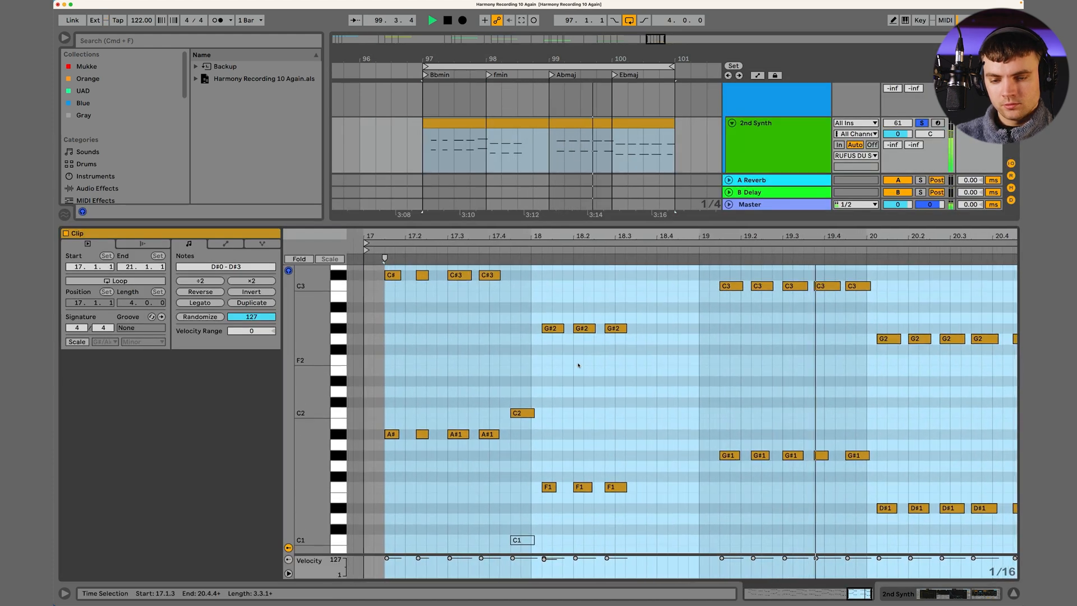
click(579, 363)
scroll(640, 271, up, 2)
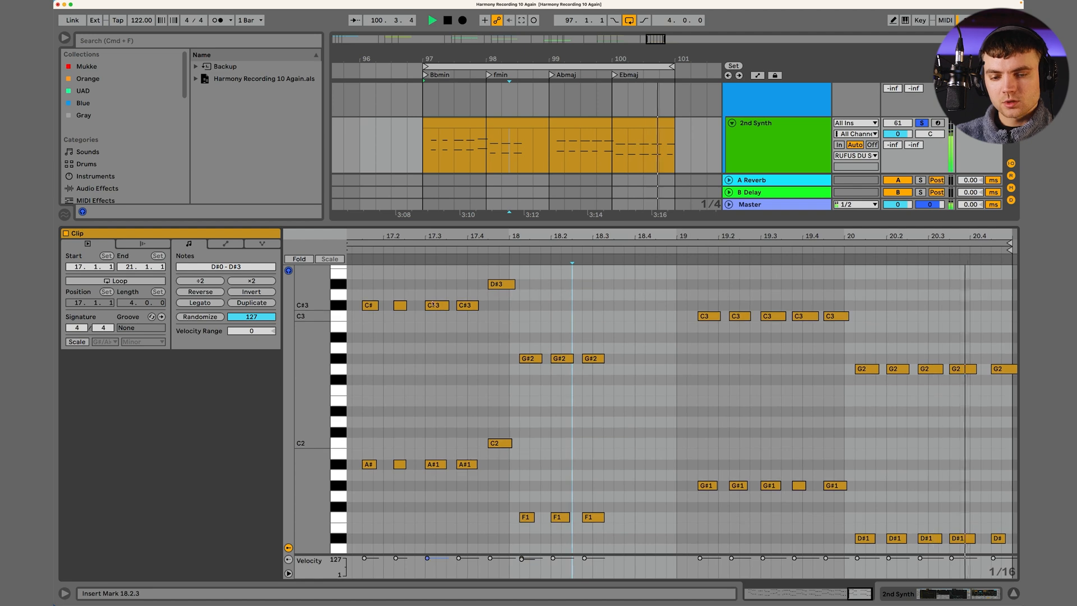
drag(616, 236, 663, 247)
right_click(662, 302)
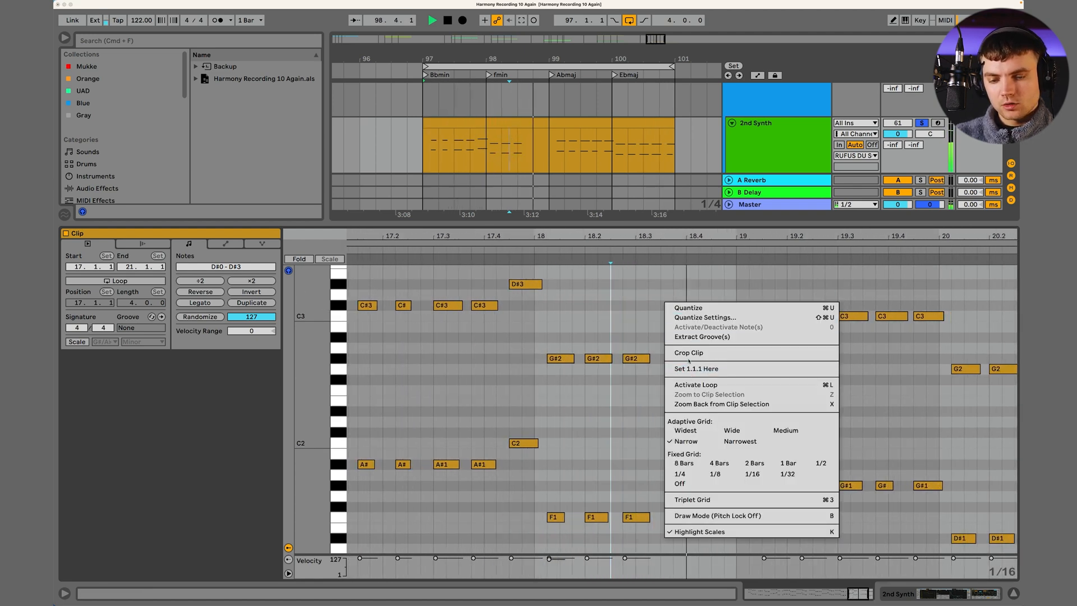
click(685, 358)
- Delete all the deactivated low notes from D#0 to C1 in the cropped 2nd Synth clip
scroll(688, 357, down, 10)
drag(384, 303, 1009, 545)
key(Delete)
drag(469, 340, 343, 386)
key(Delete)
scroll(342, 387, up, 10)
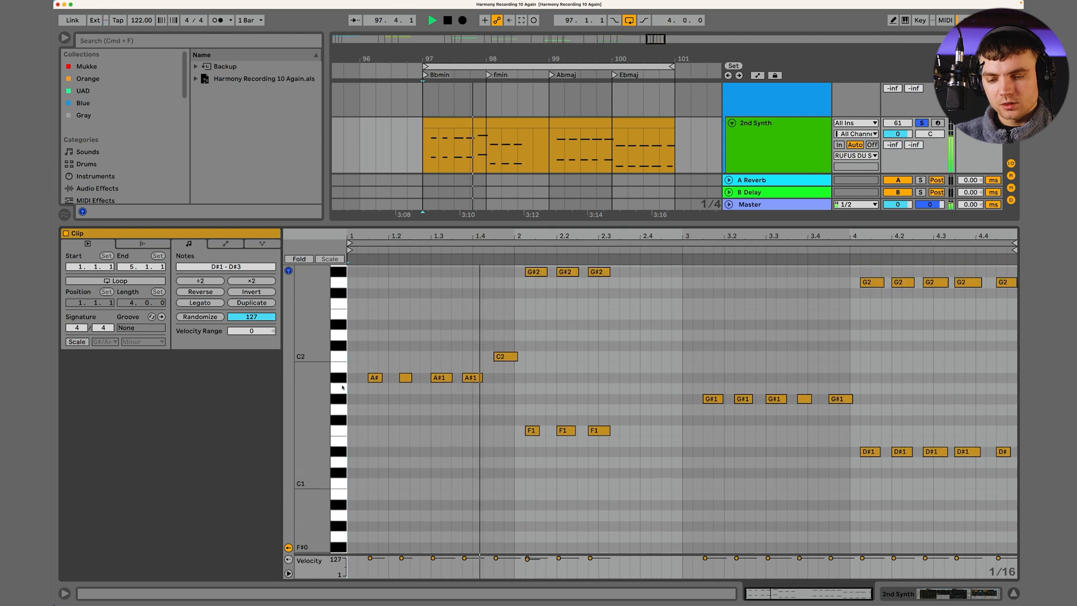
- Turn on the metronome and briefly play the 2nd Synth clip against it
drag(324, 384, 309, 402)
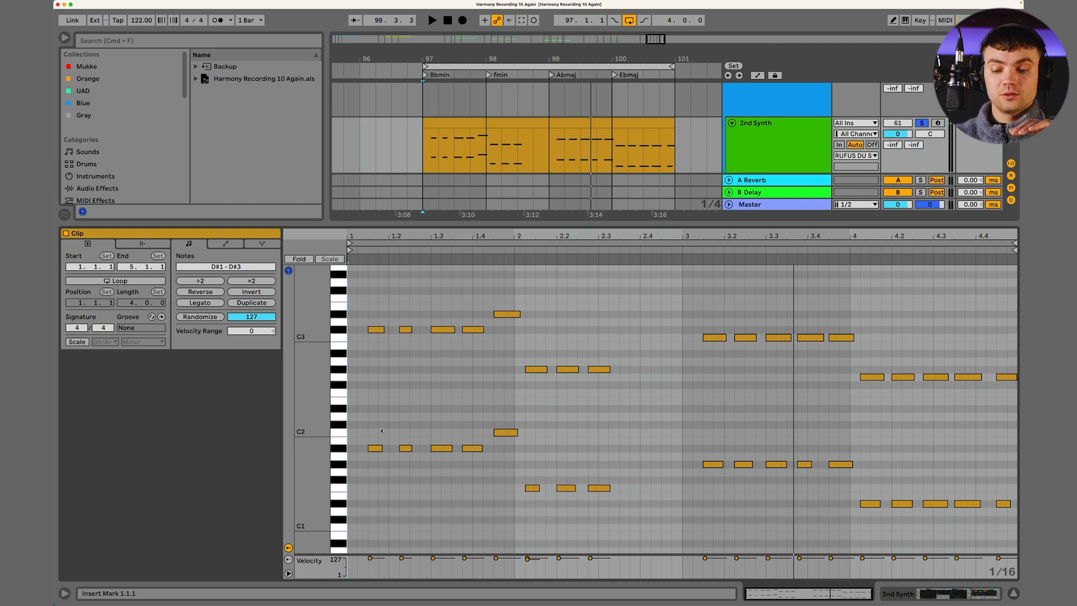
drag(238, 220, 239, 221)
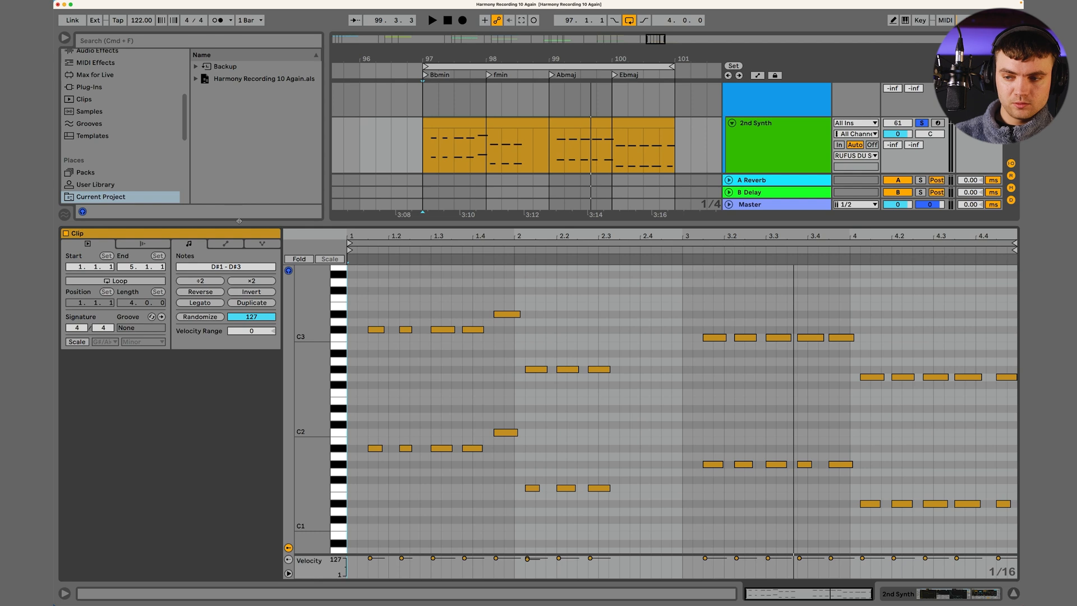
click(219, 21)
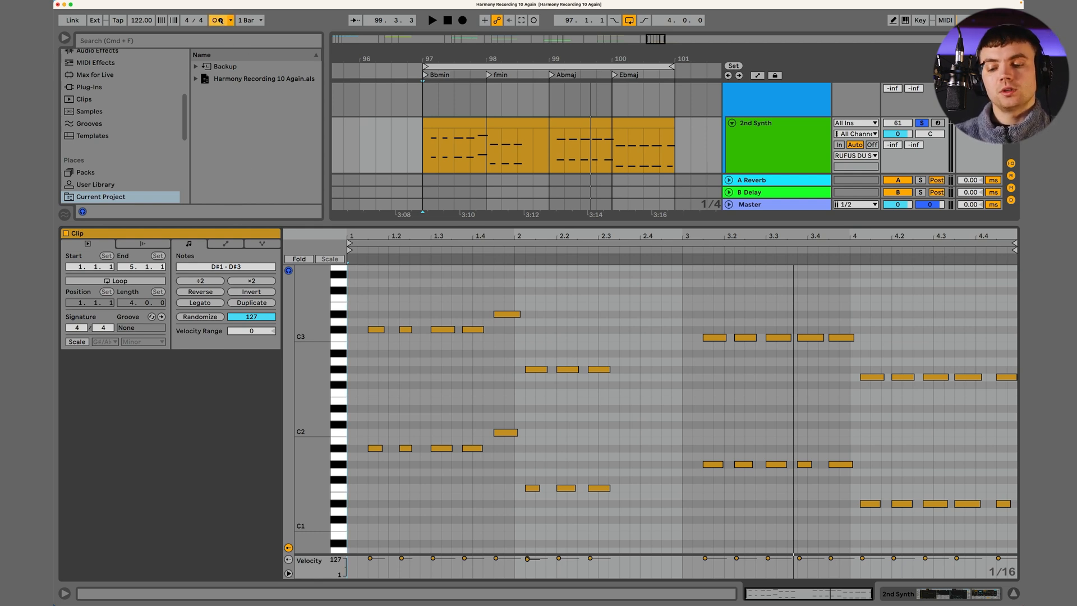
key(space)
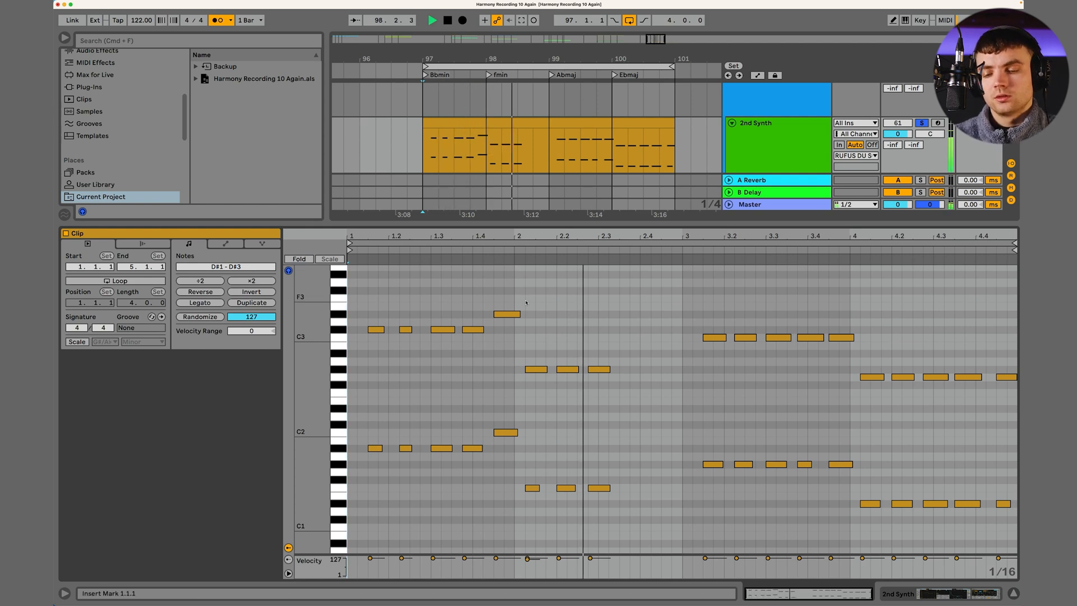
key(space)
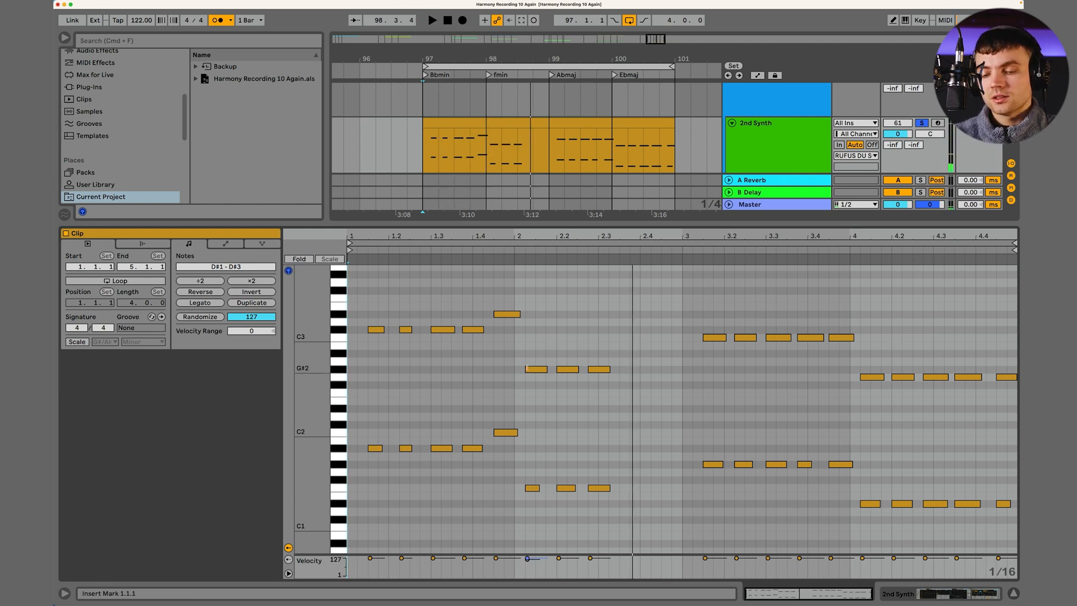
- Select all the A#1 notes and then all the C#3 notes to examine the first bar's harmony, then deselect them
click(343, 450)
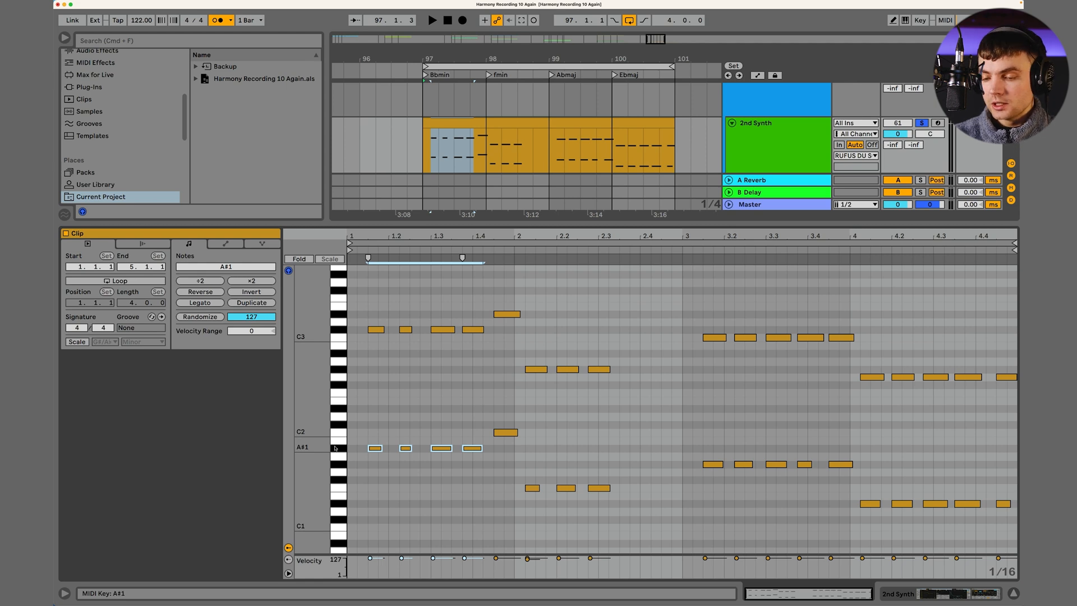
click(339, 333)
scroll(348, 325, up, 2)
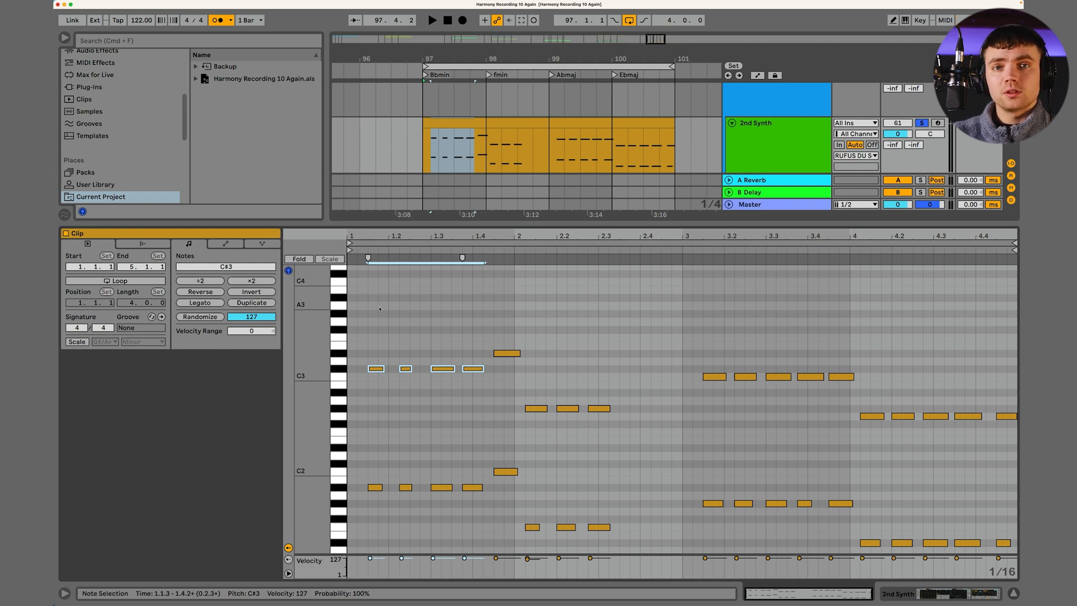
scroll(375, 314, down, 1)
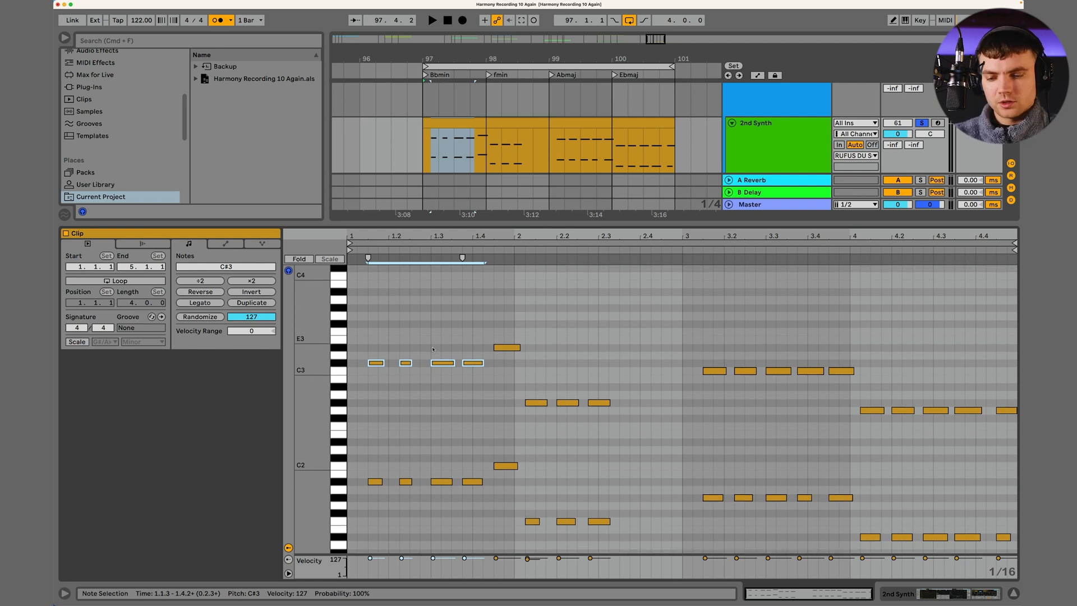
click(370, 320)
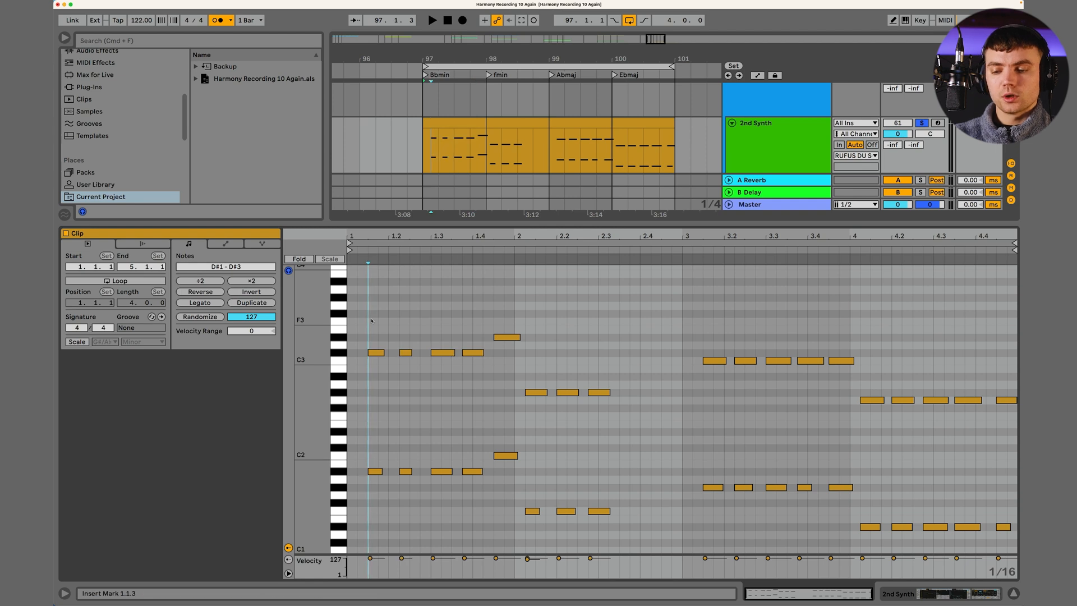
- Fold the note editor to the used pitches, set the clip scale to A#/B♭ Dorian, and check the notes in bars 3 and 4
click(310, 260)
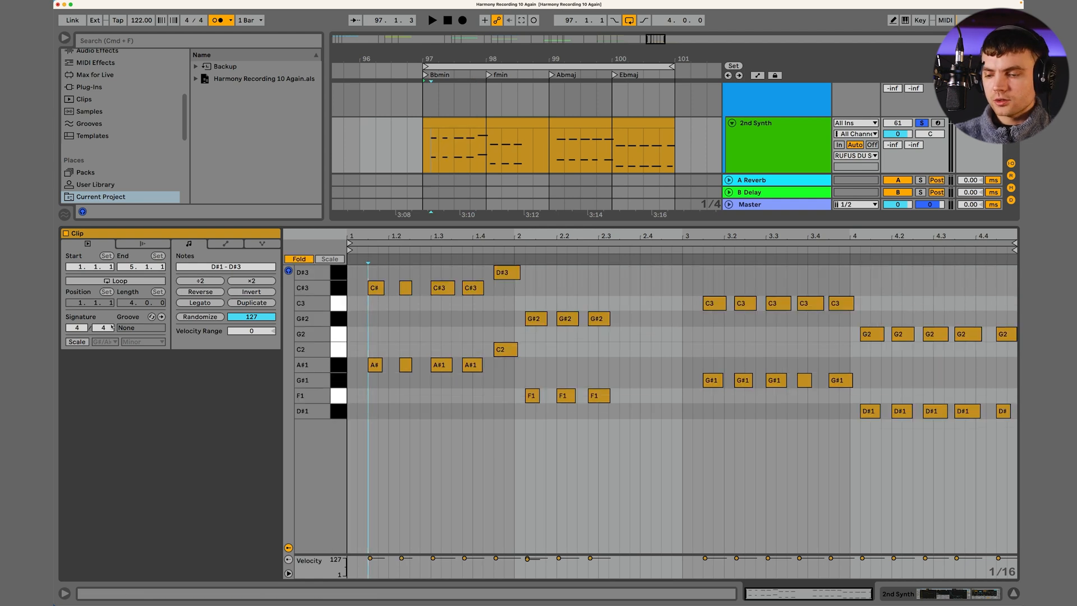
click(77, 342)
click(105, 341)
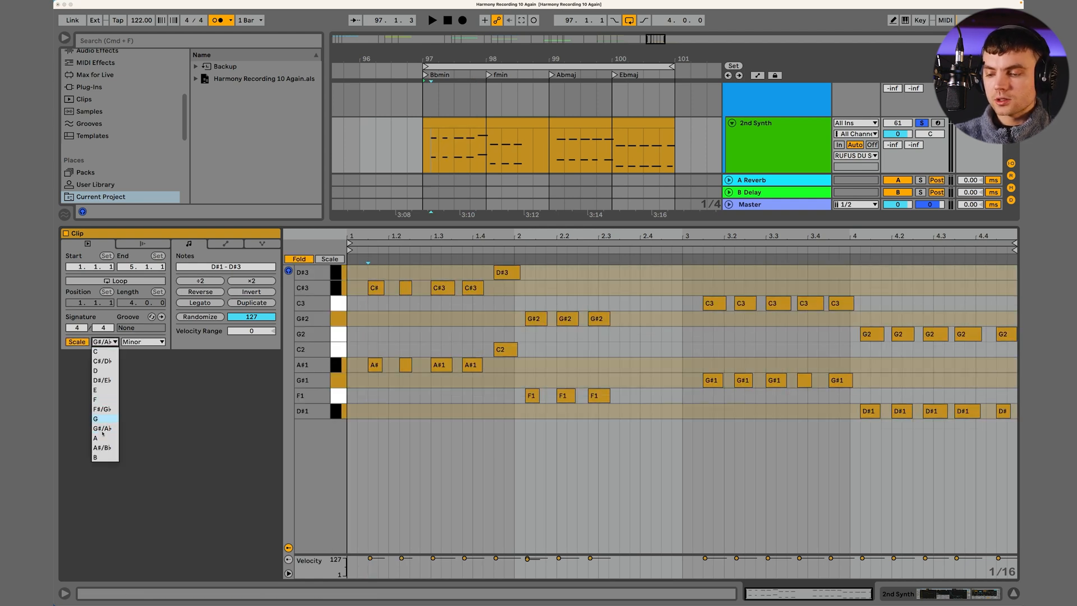
click(102, 447)
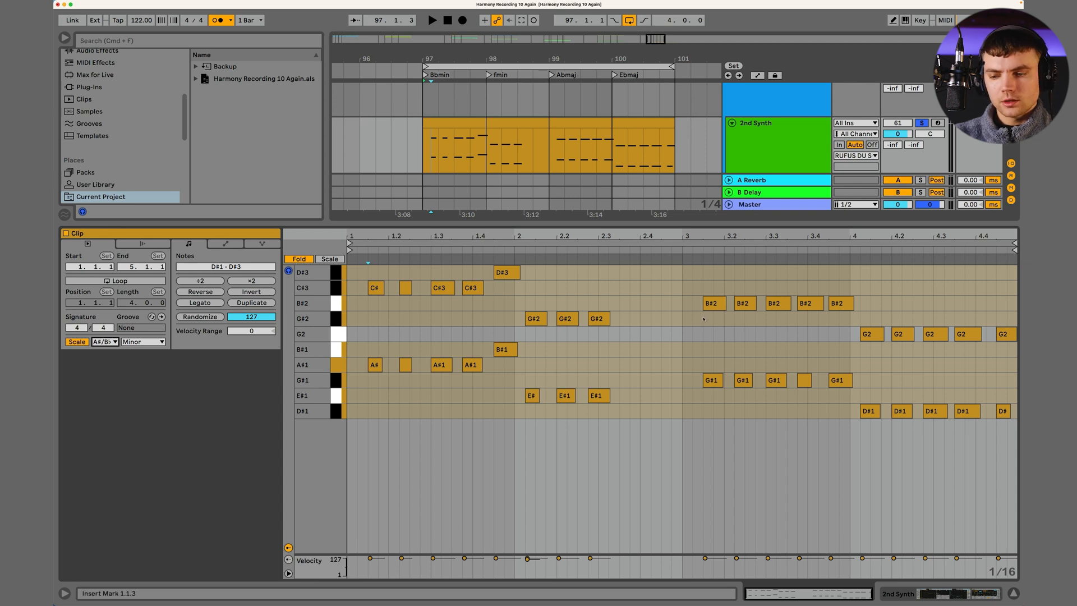
click(154, 343)
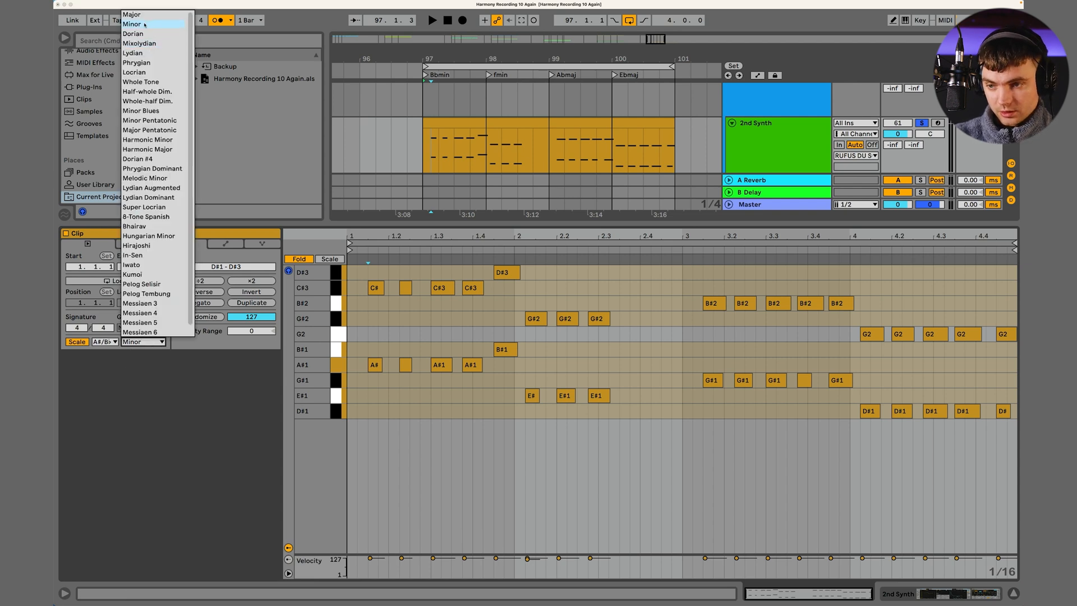
click(144, 35)
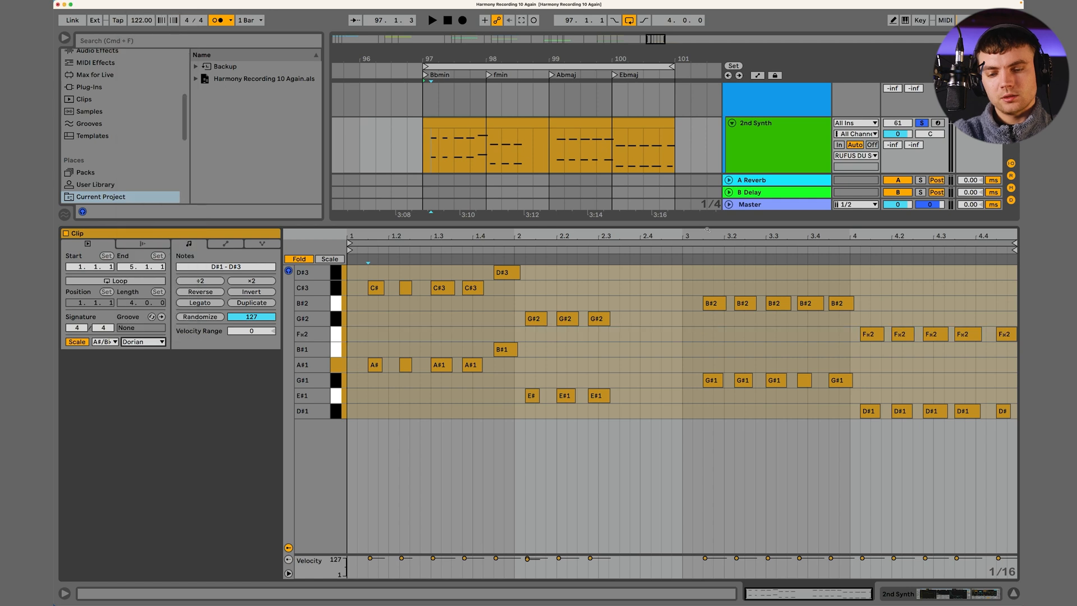
drag(668, 293, 880, 339)
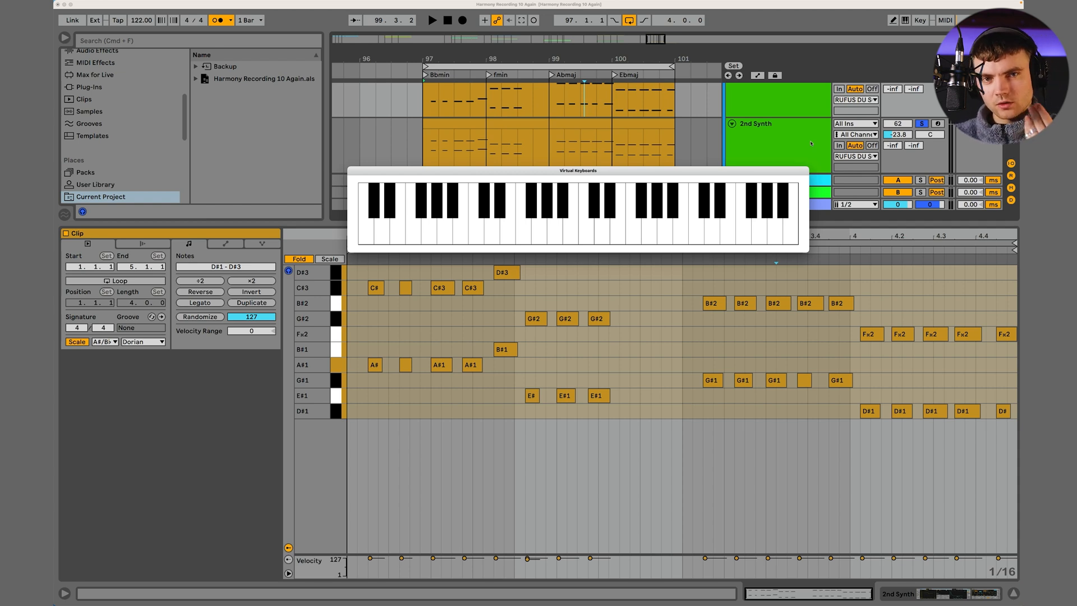
- Return to the arrangement with the second 2nd Synth track's devices shown and bring the group's tracks into view
click(827, 140)
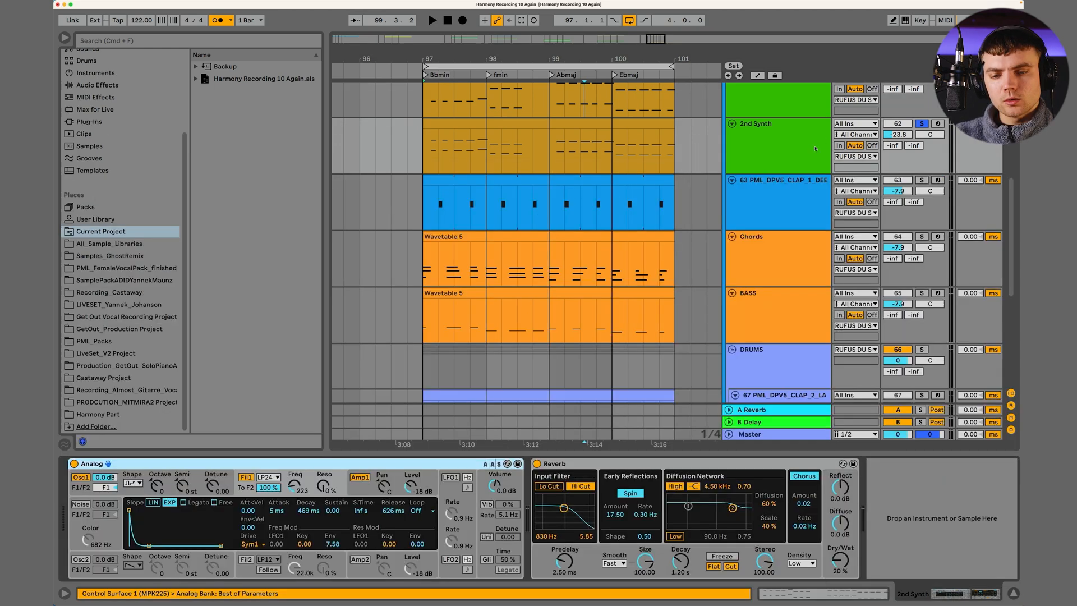
scroll(815, 149, up, 3)
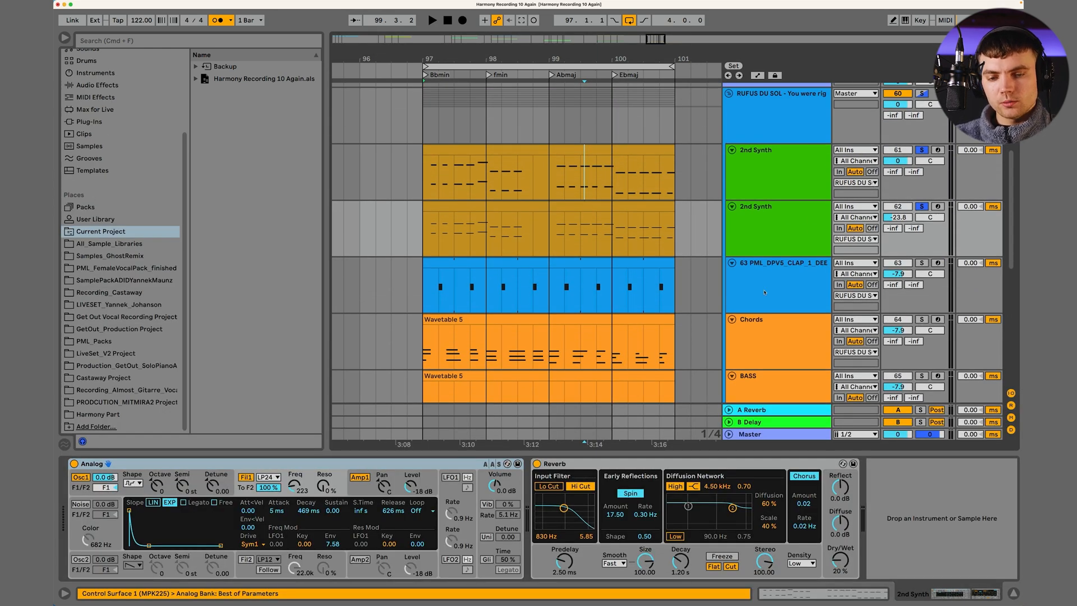
- Play the loop with the clap track soloed, adding the Chords and BASS tracks to the solo one after another
click(780, 287)
key(space)
scroll(771, 292, down, 2)
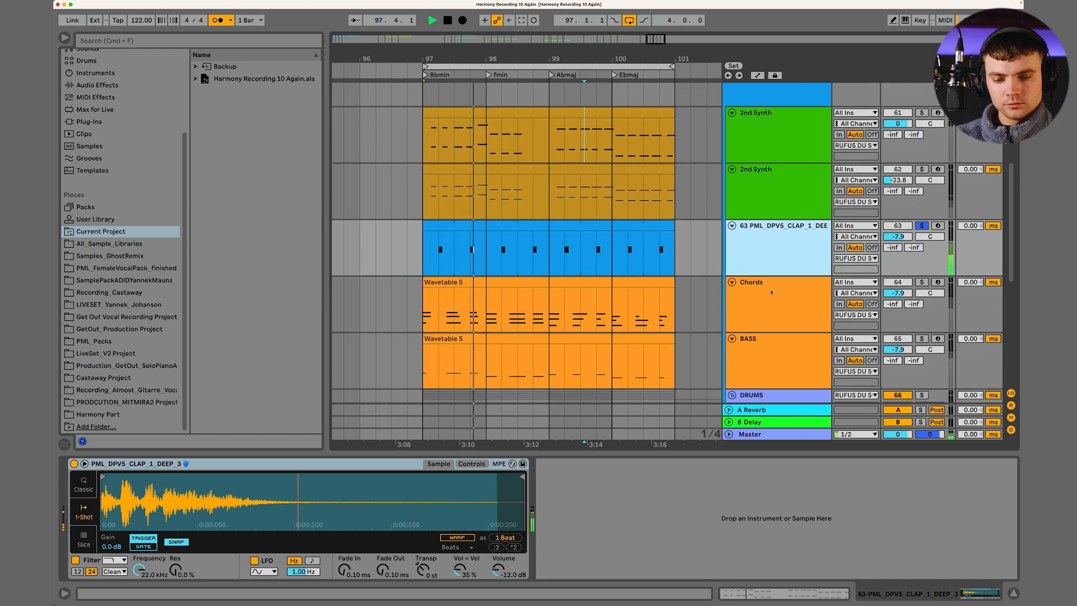
click(921, 281)
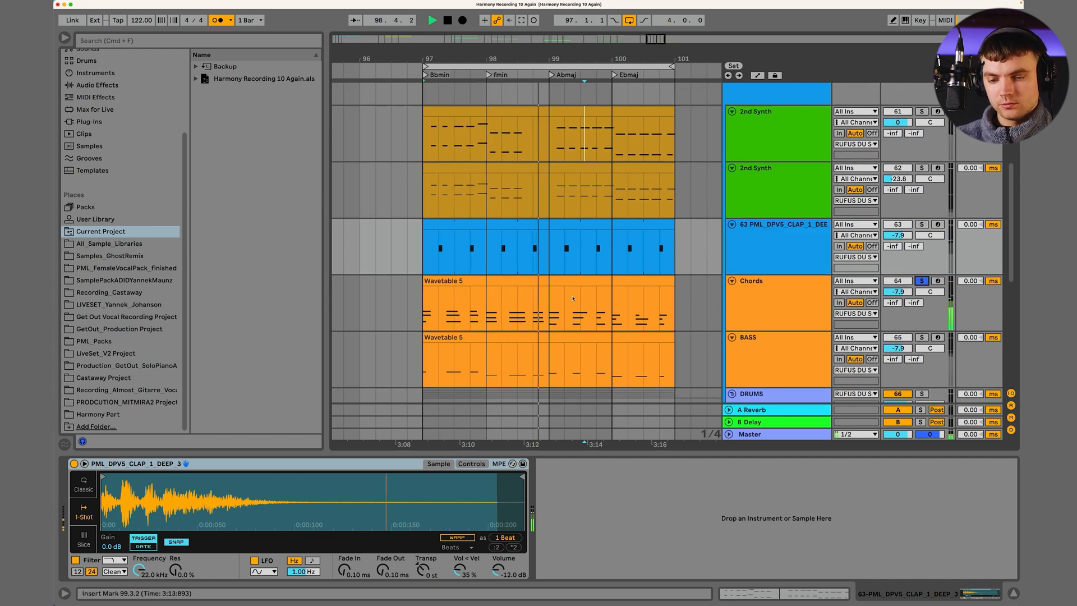
scroll(780, 298, down, 3)
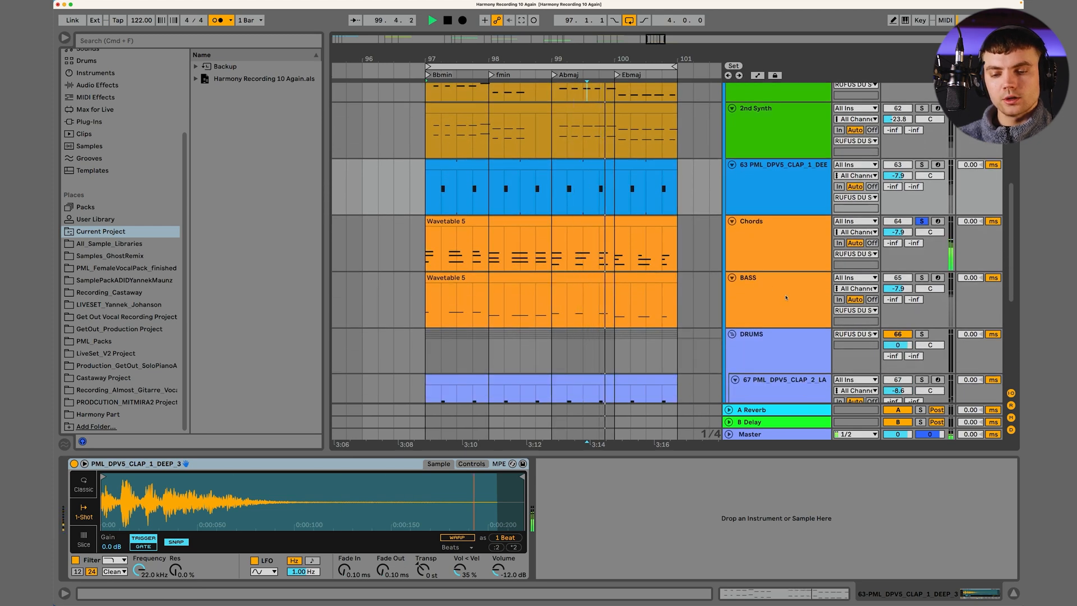
click(922, 278)
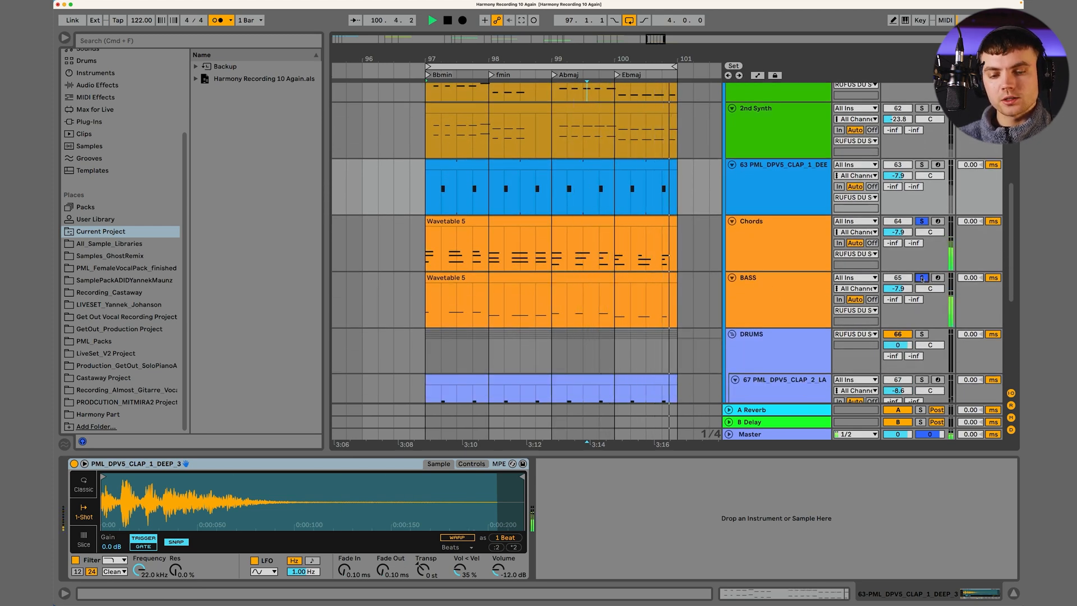
- Check the notes of the BASS clip, then go back to the track's devices and bring both 2nd Synth tracks into view
double_click(605, 277)
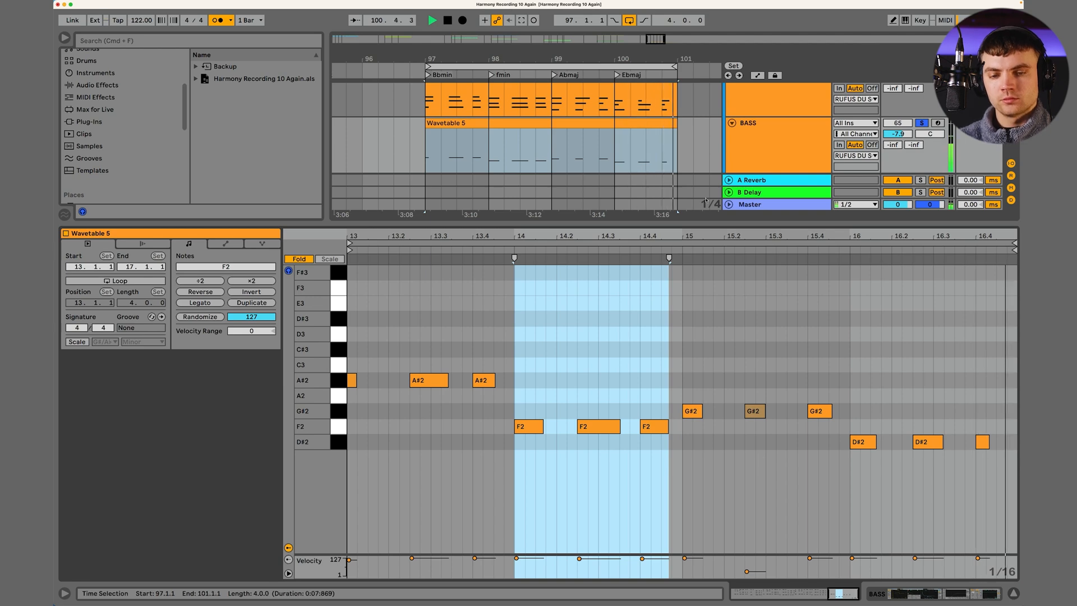
double_click(754, 151)
scroll(752, 160, up, 5)
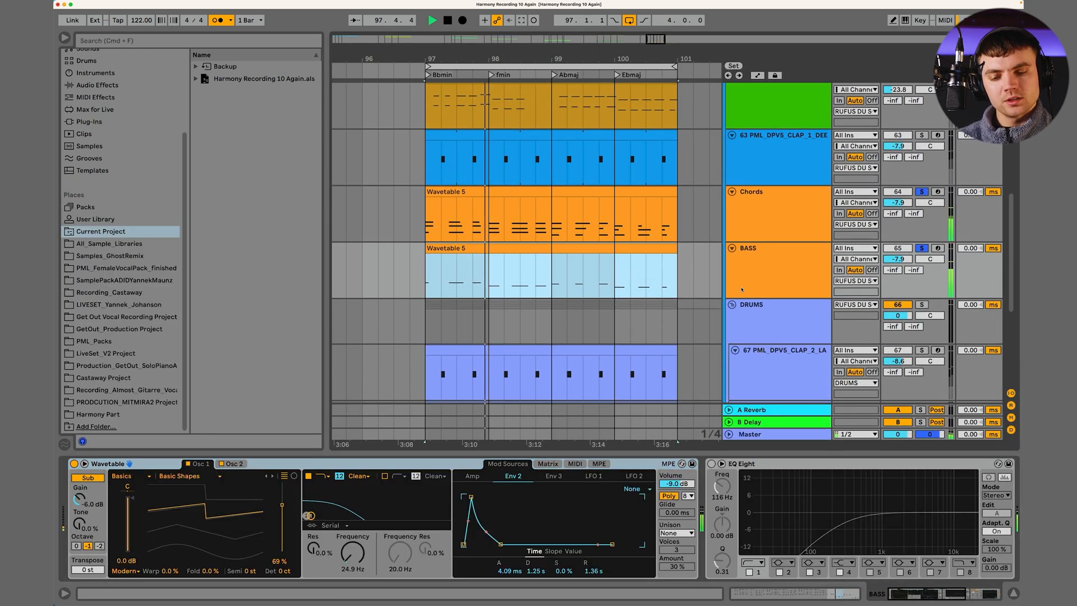
scroll(746, 280, up, 4)
scroll(751, 273, up, 2)
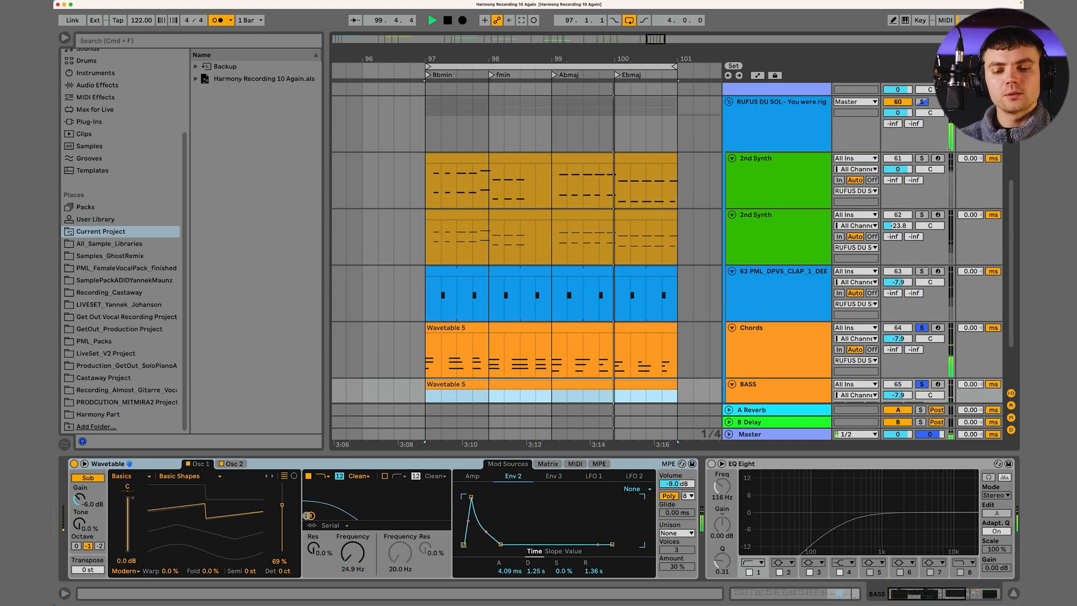
- Solo both 2nd Synth tracks with the chords and bass, set the second one's volume to -29.6, and stop playback
click(922, 158)
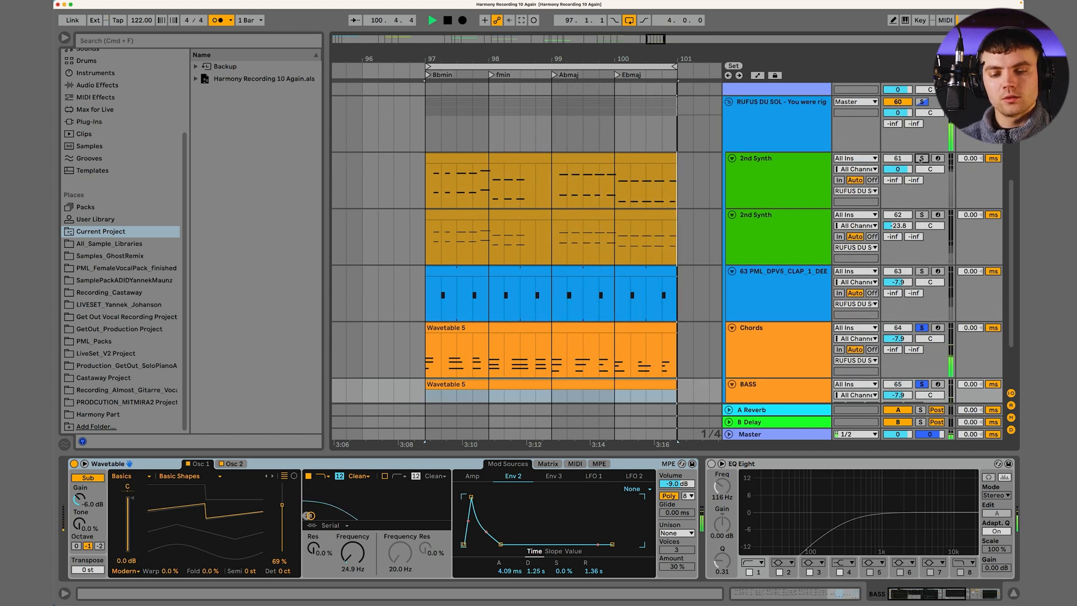
click(921, 214)
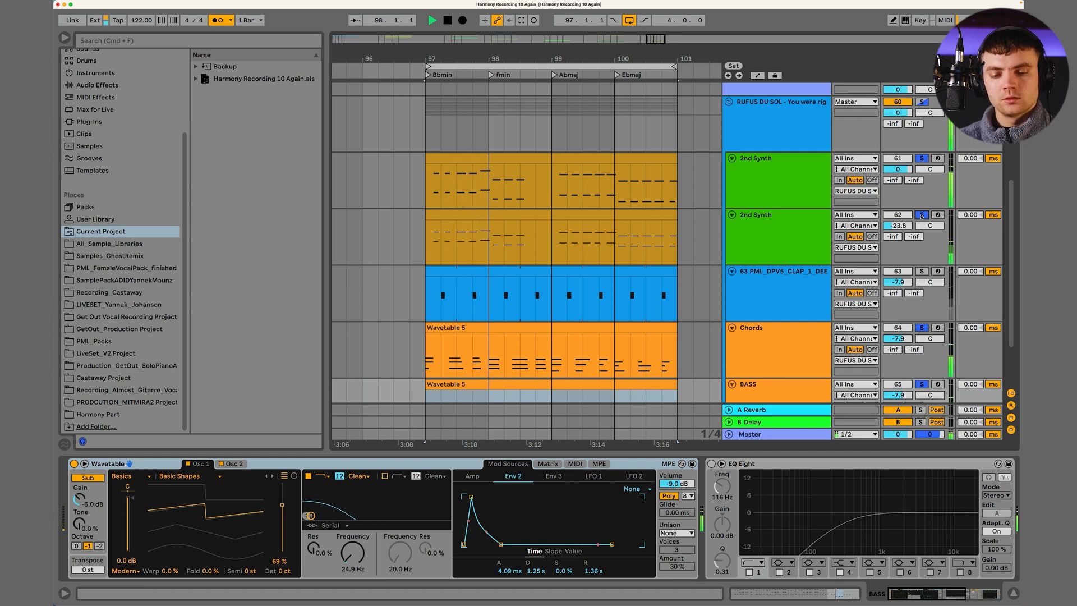
mouse_move(898, 225)
mouse_down()
mouse_move(899, 239)
mouse_move(904, 225)
mouse_up()
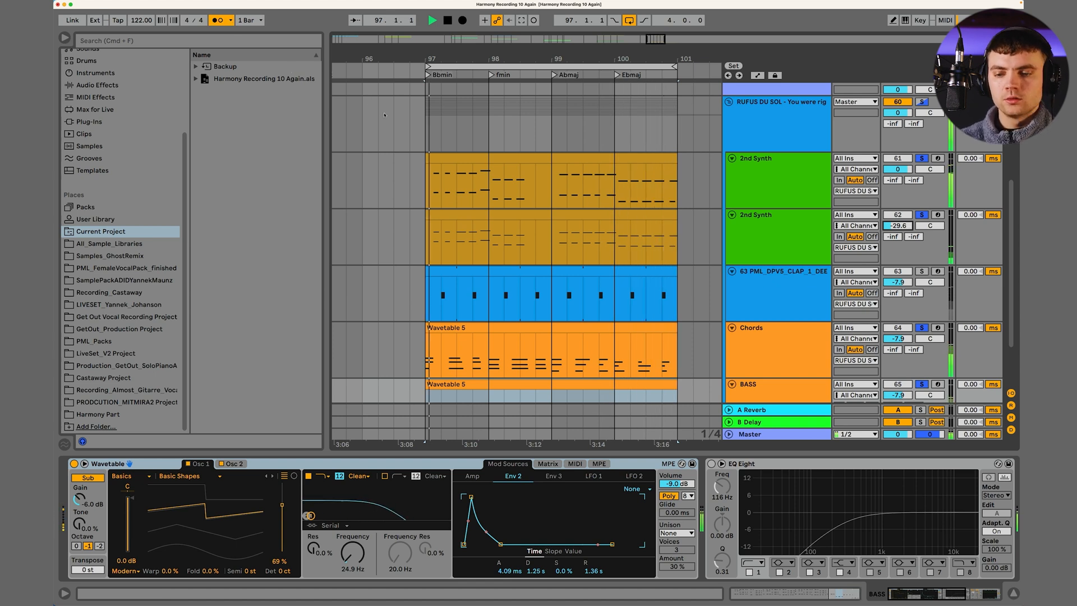
key(space)
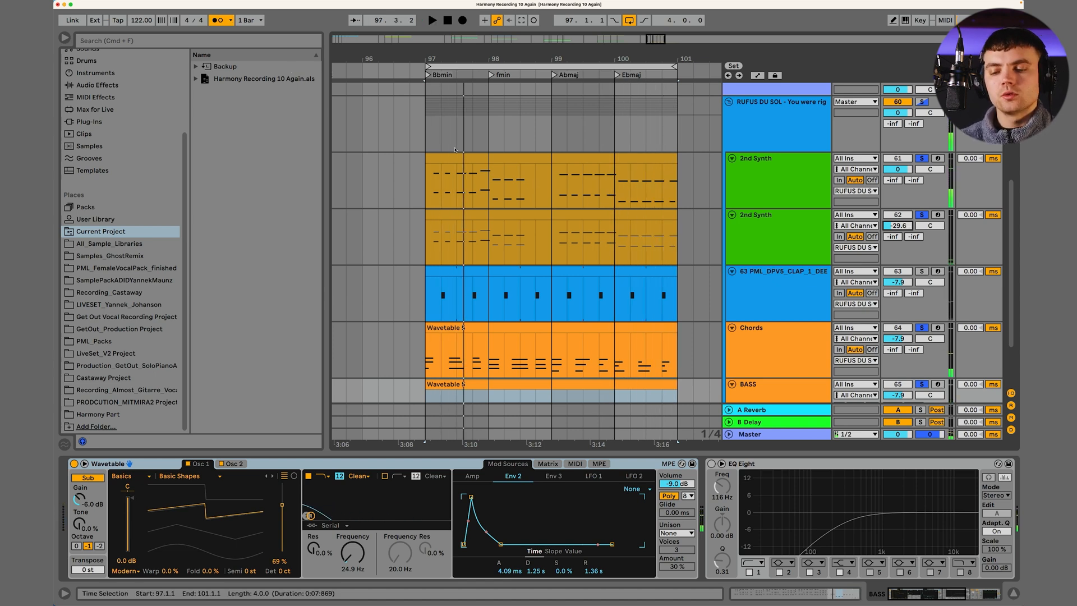
- Select the first beat of the Chords clip, from 97.1.1 to 97.2.1
click(454, 162)
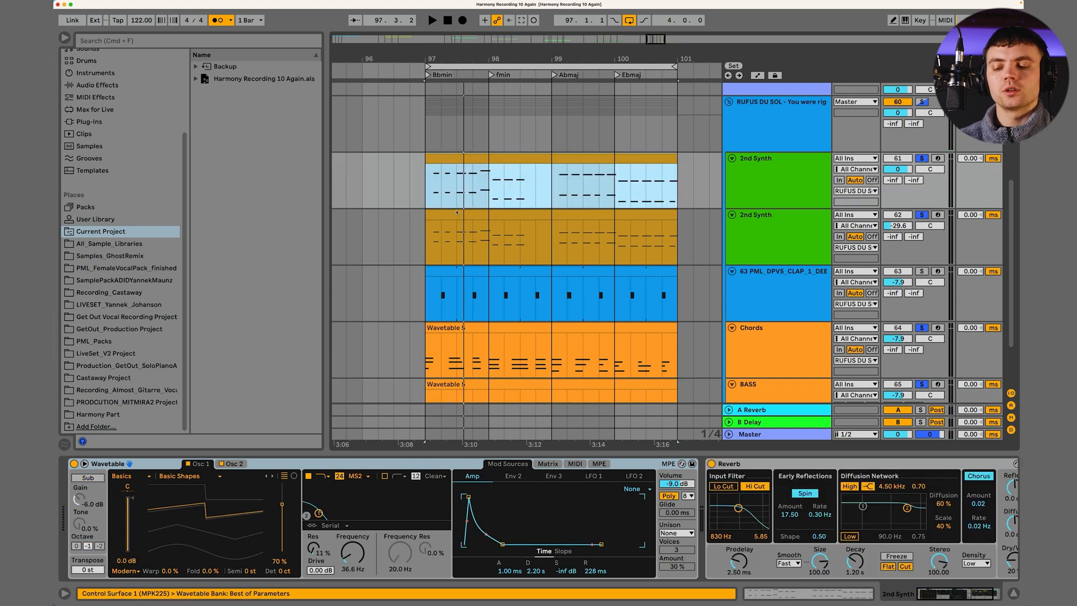
drag(436, 66, 436, 138)
drag(395, 355, 455, 355)
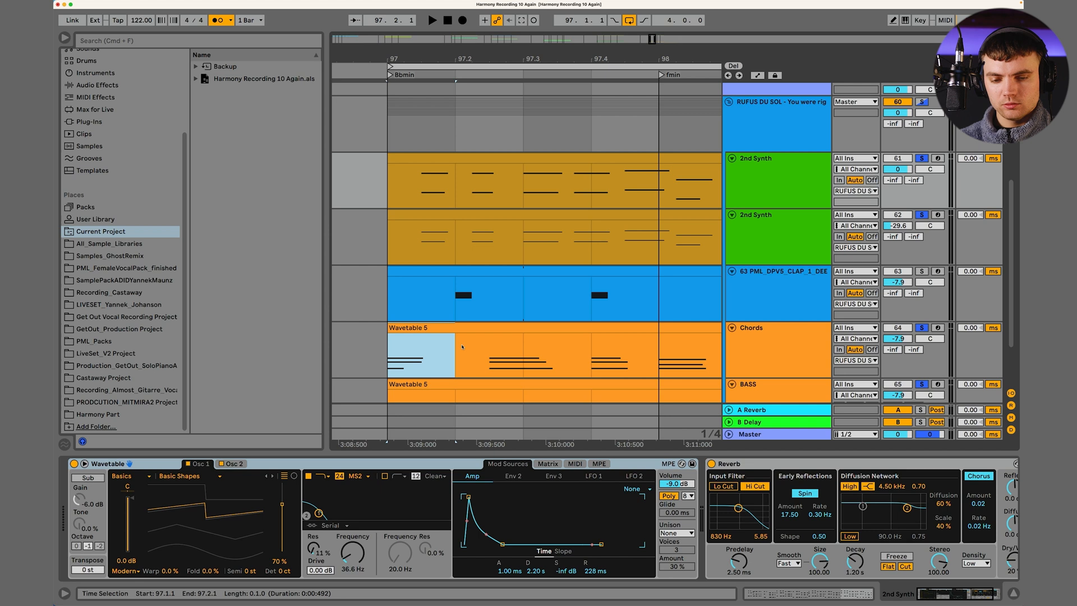
- Play the loop without solos and the metronome off, first with both 2nd Synth tracks deactivated, then with them reactivated
key(space)
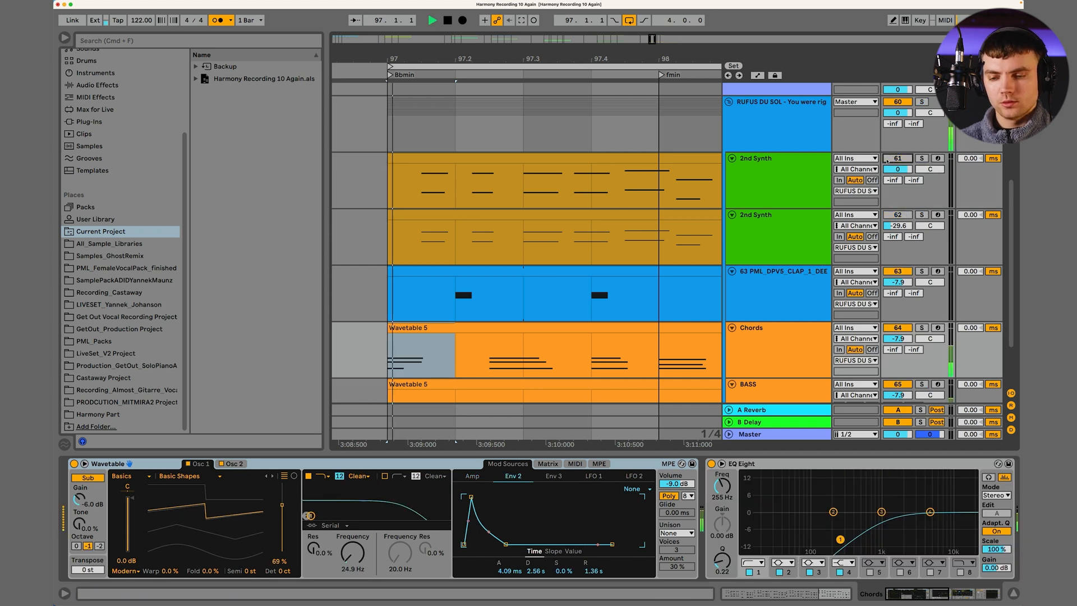
drag(415, 66, 413, 25)
click(224, 23)
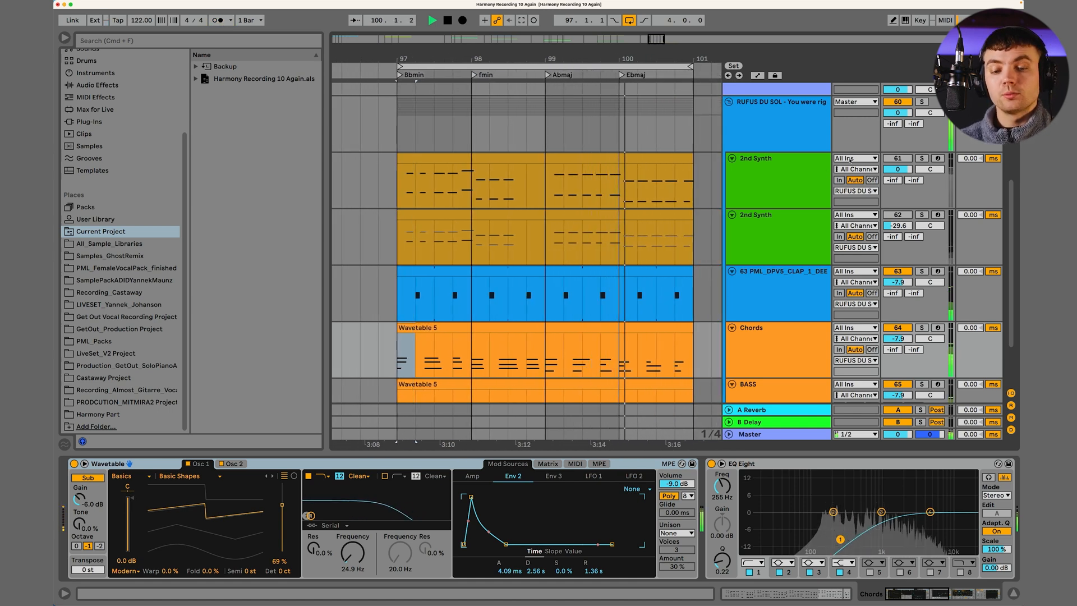
click(897, 158)
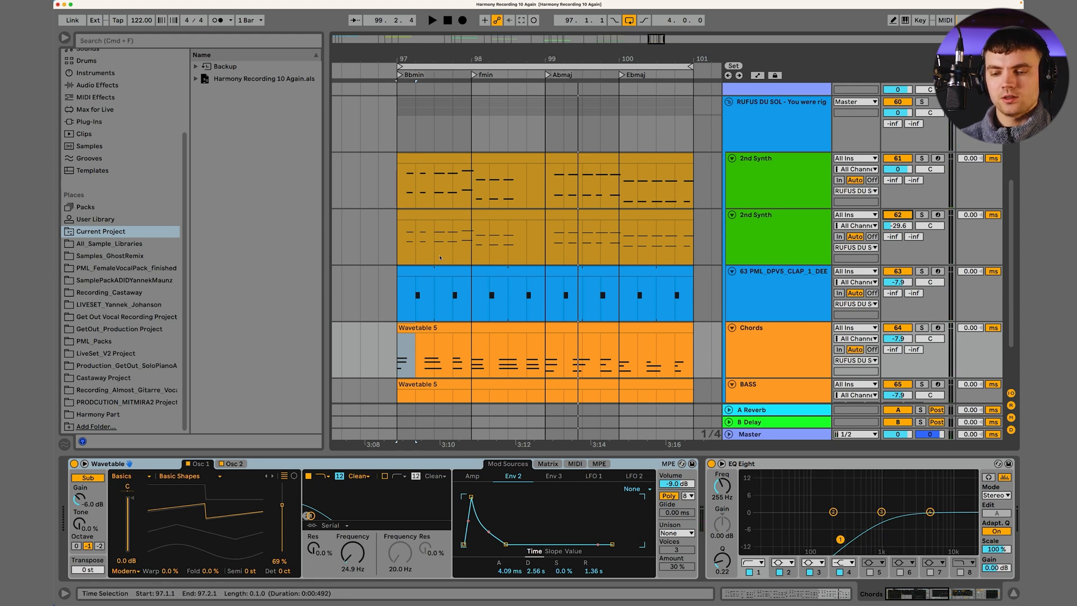
- Show the notes of the Chords clip in a smaller editor and set the arrangement's fixed grid to 1/16
double_click(450, 328)
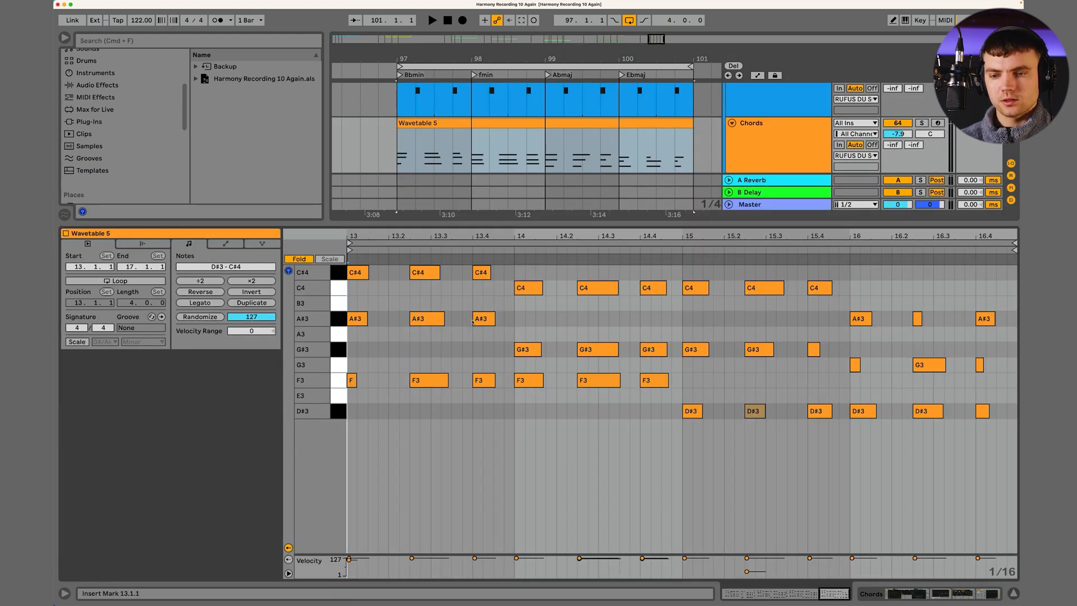
drag(443, 55, 444, 56)
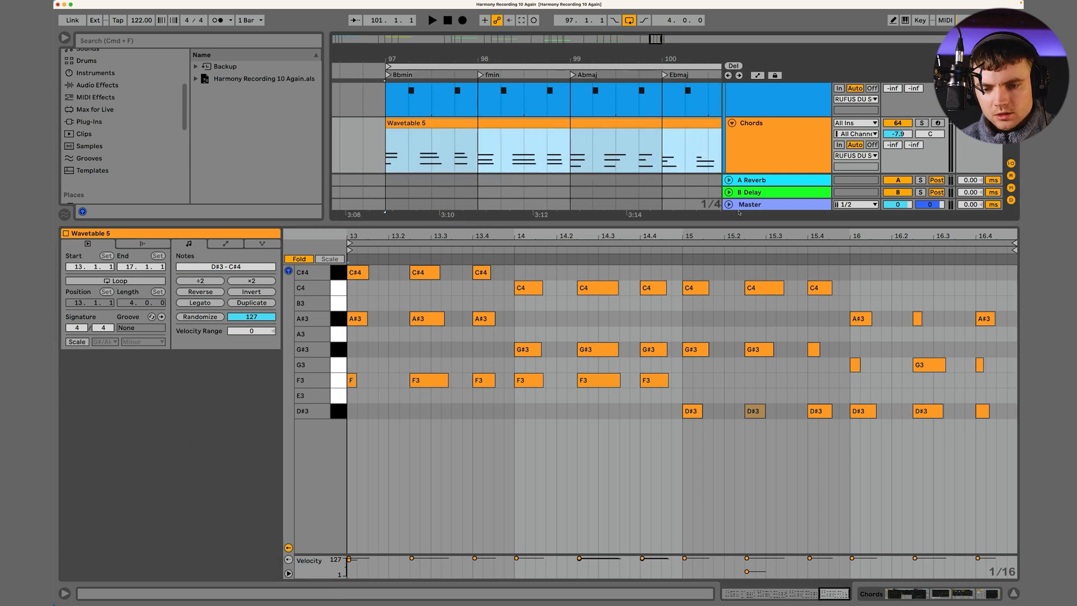
drag(737, 222, 737, 319)
scroll(645, 242, up, 3)
drag(445, 51, 445, 51)
right_click(430, 164)
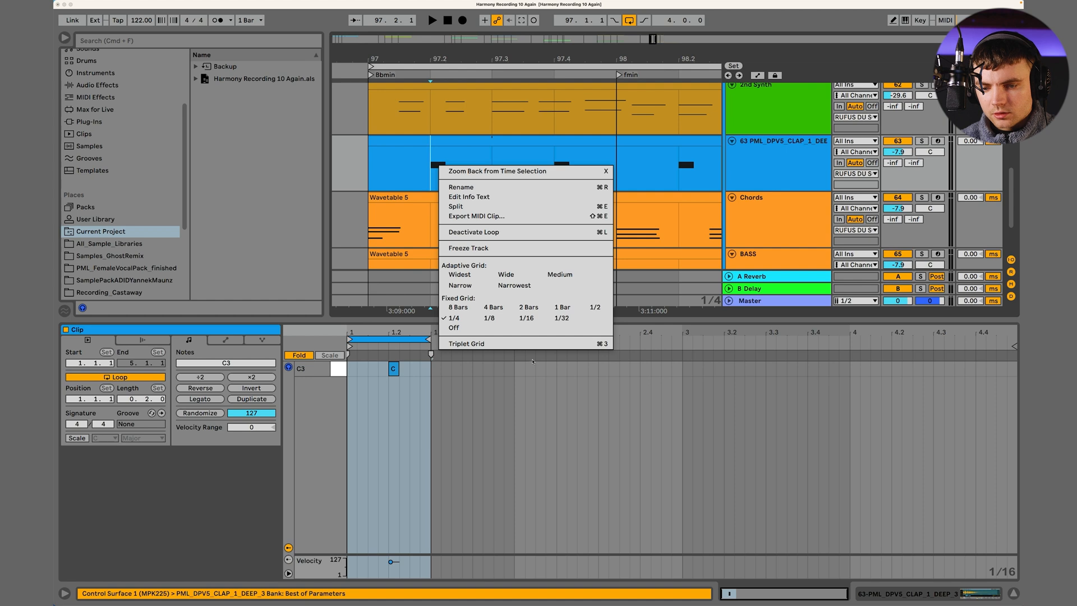
click(523, 318)
- Compare the first chord's span from 97.1.1 to 97.1.3 with the note starts at 97.1.3 and 97.2.2 in the second 2nd Synth clip
click(371, 222)
drag(370, 222, 394, 223)
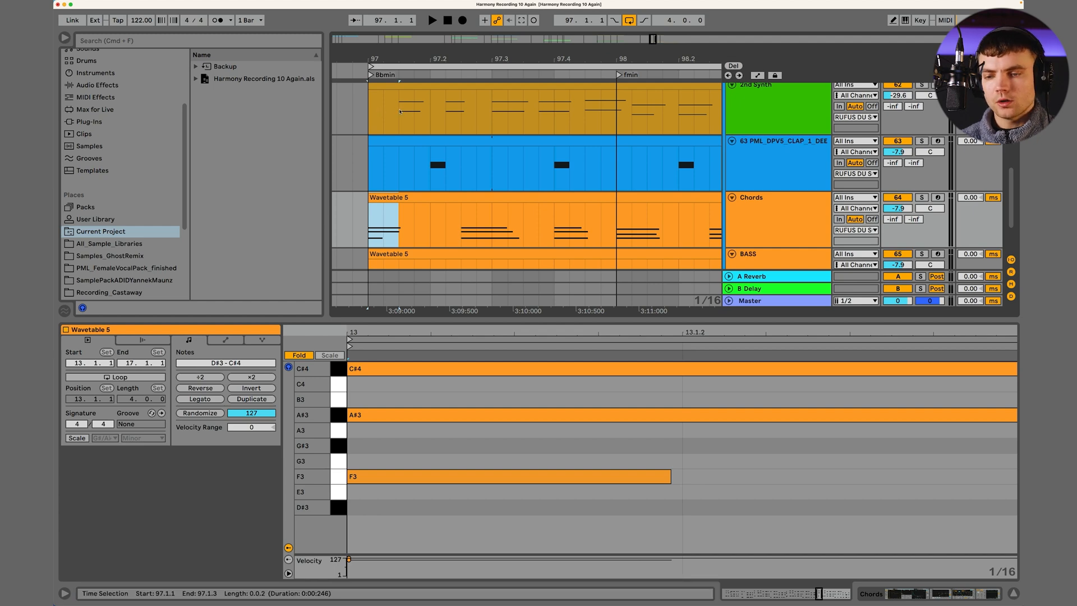
click(399, 111)
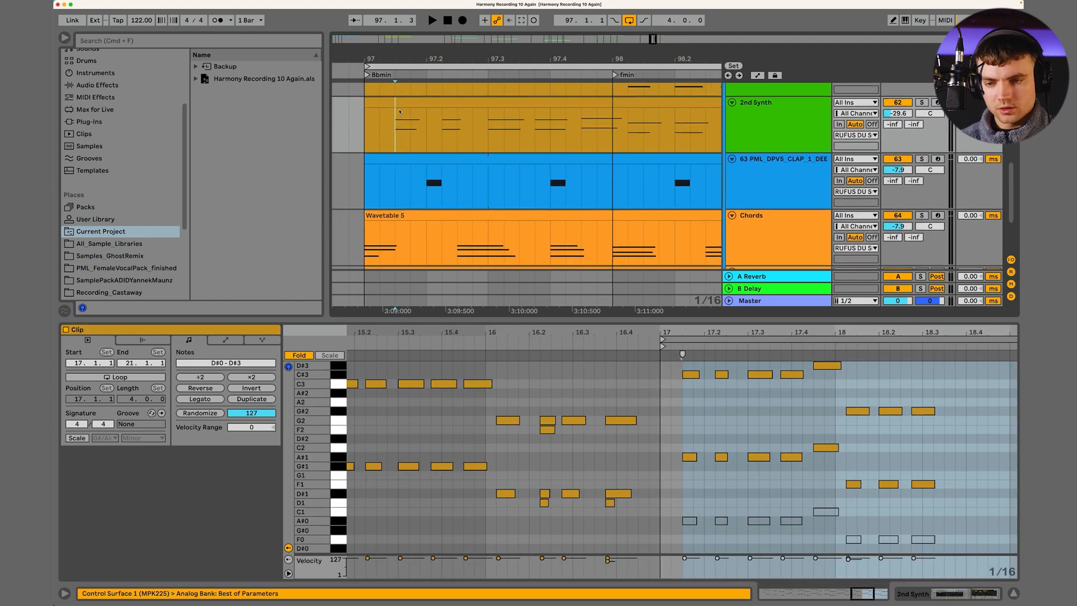
drag(441, 125, 453, 127)
click(442, 127)
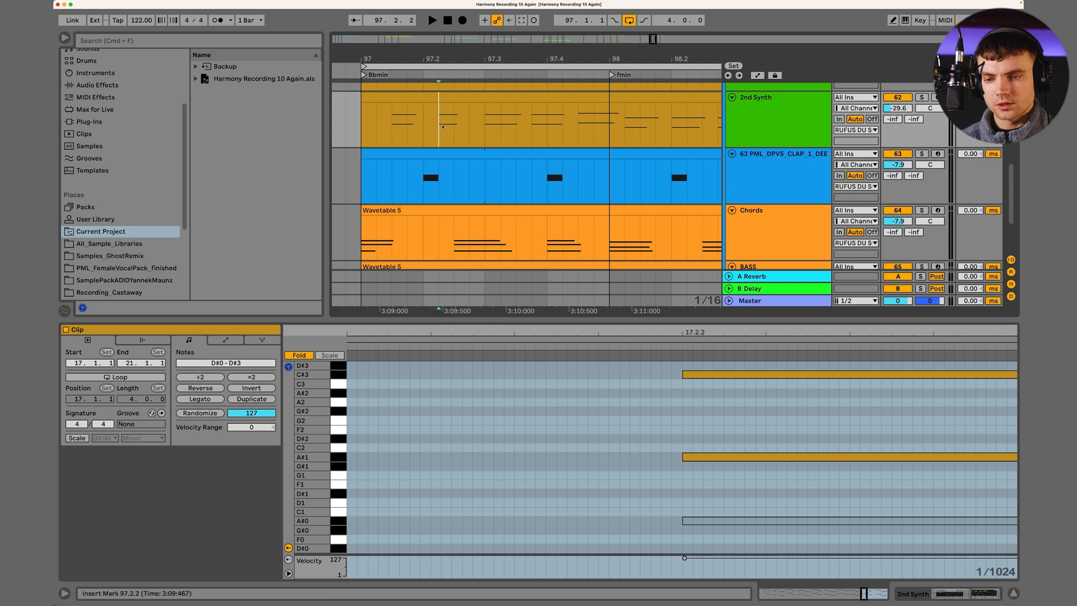
click(422, 127)
click(454, 128)
click(443, 130)
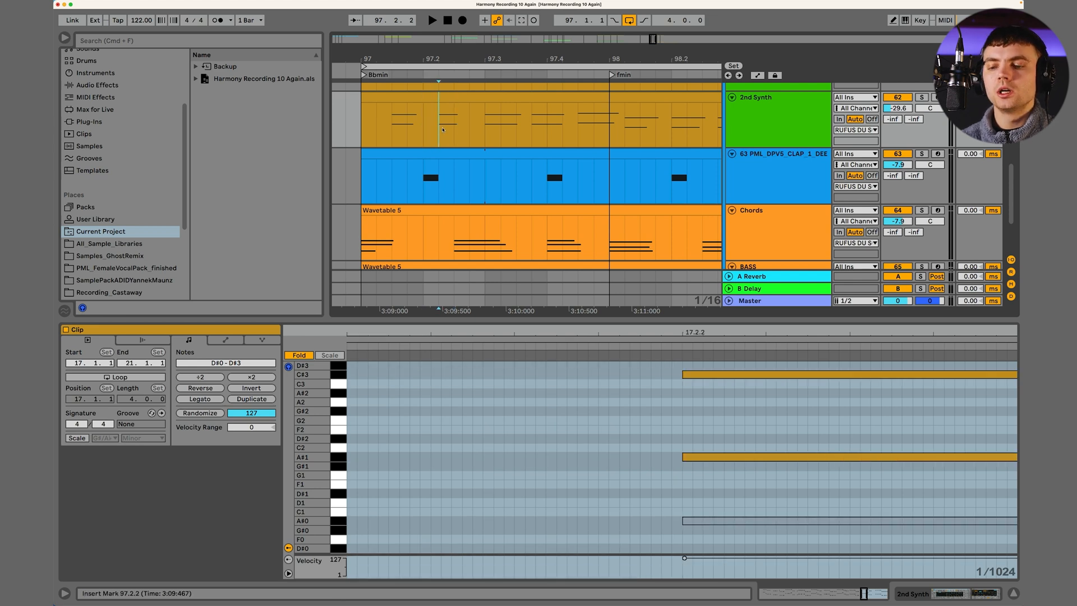
drag(362, 124, 422, 126)
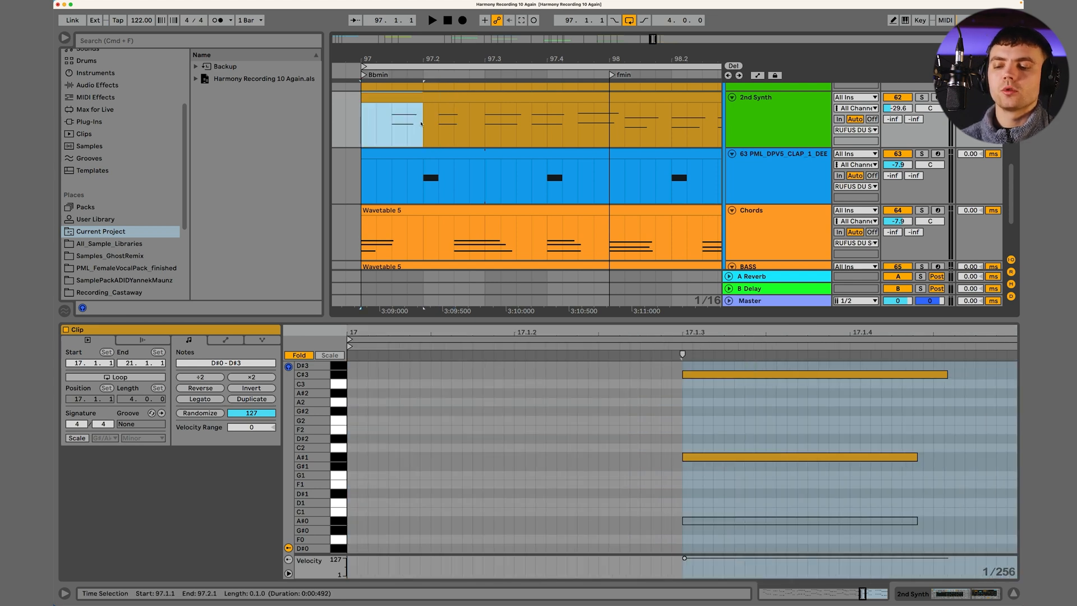
click(361, 125)
- Reduce the Chords clip to its own four bars, running from 1.1.1 to 5.1.1, and select the F3, A#3 and C#4 notes of the first chord
click(362, 235)
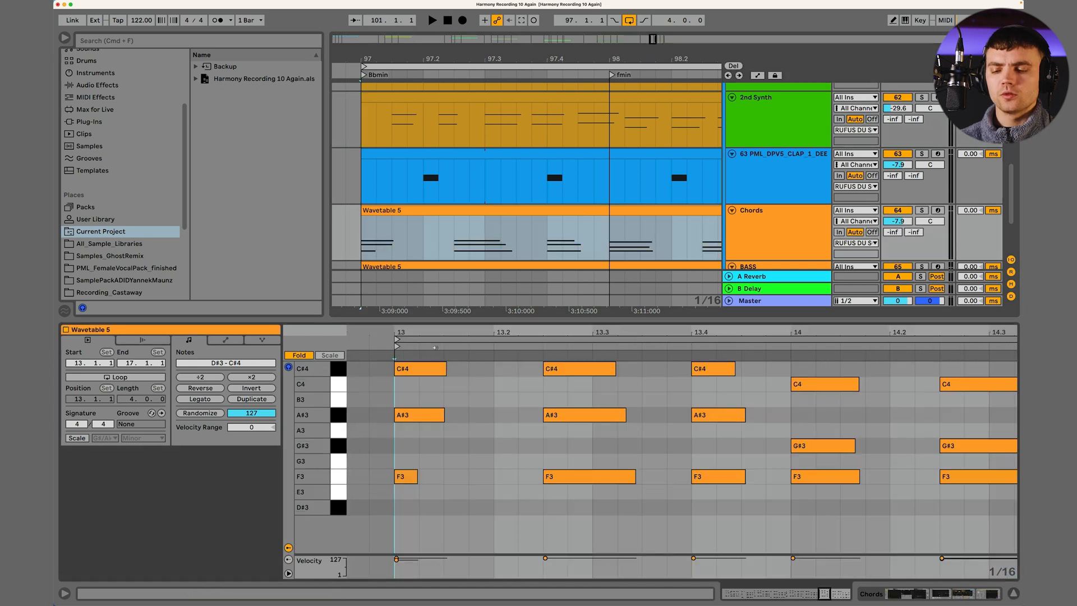
right_click(478, 445)
click(507, 257)
scroll(352, 499, up, 5)
drag(350, 500, 368, 362)
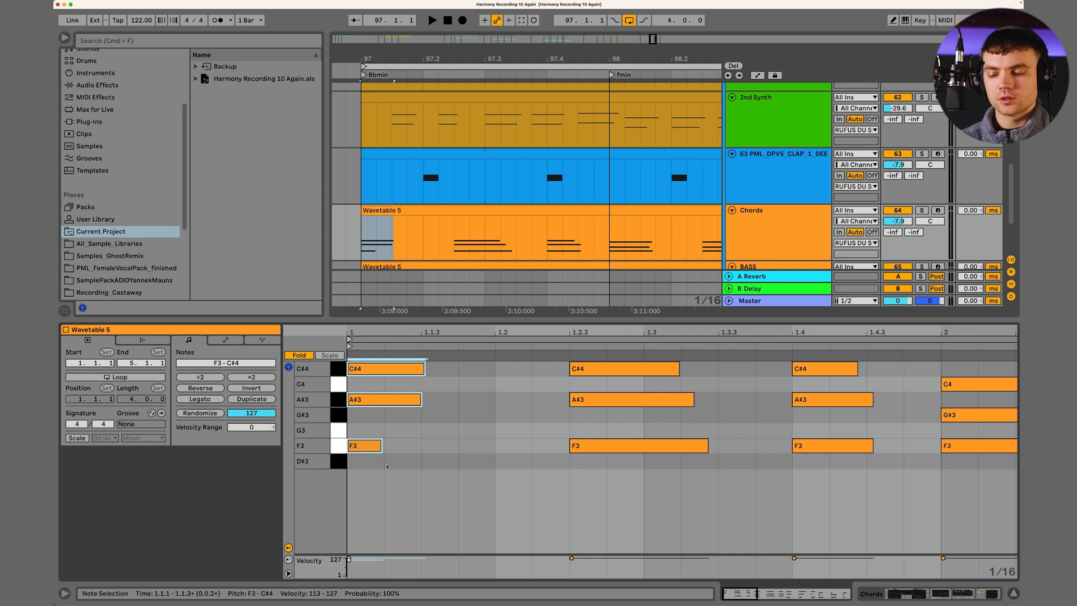
- Add a D#3 note on each of the four sixteenths of the first beat, then delete all except the first
double_click(366, 461)
double_click(403, 461)
double_click(439, 461)
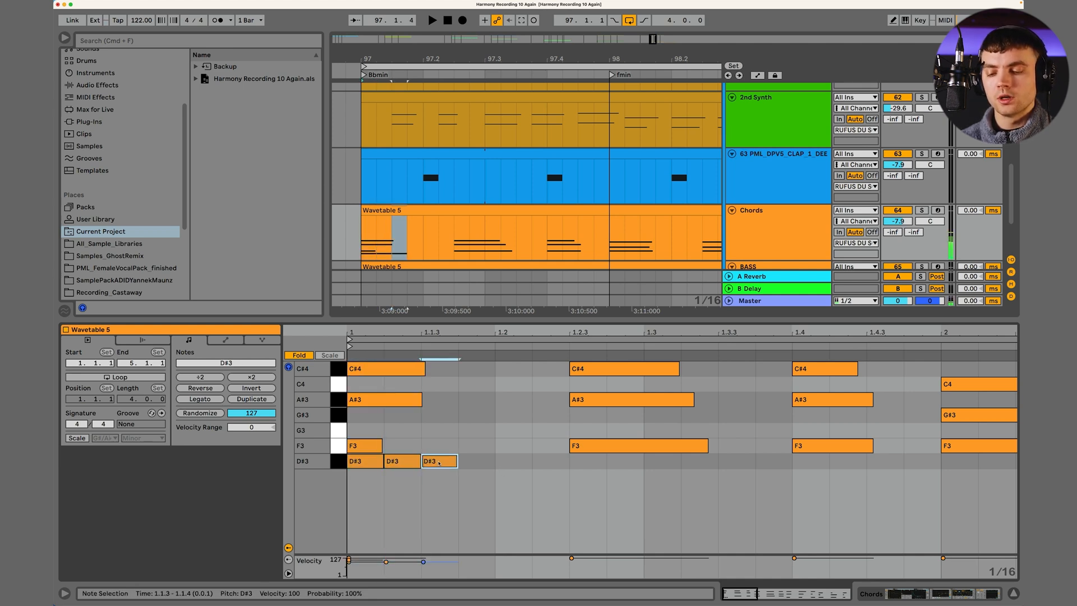
double_click(477, 461)
drag(446, 448, 406, 476)
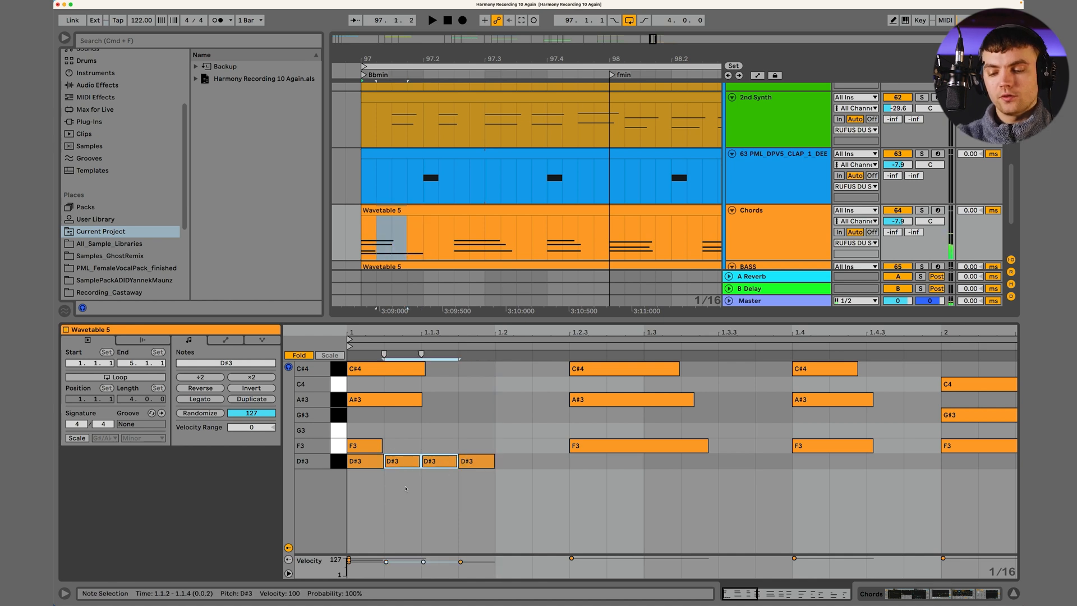
key(Delete)
double_click(476, 461)
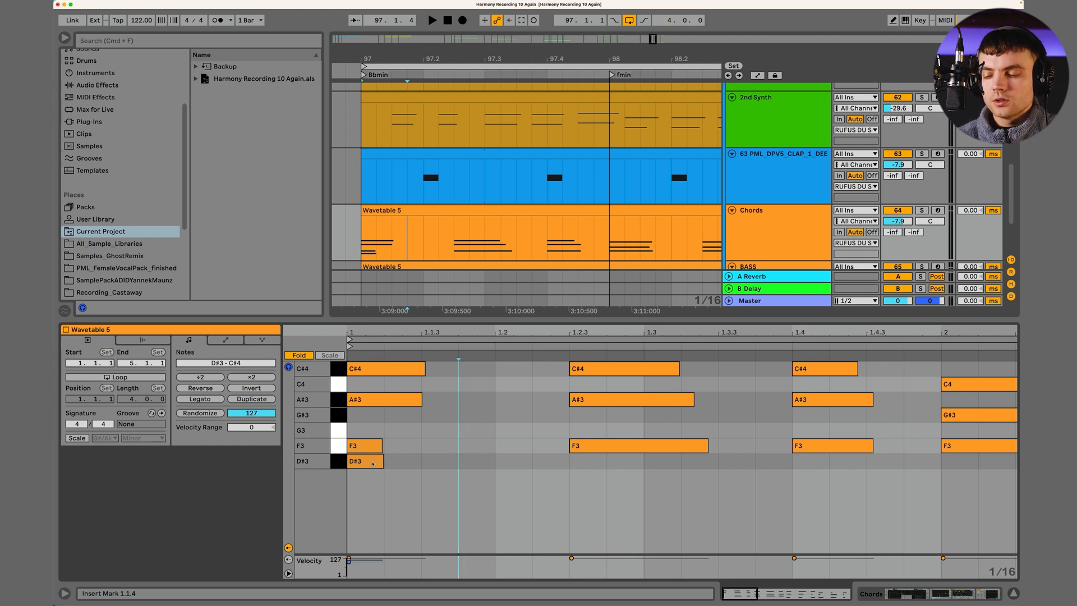
- Move the remaining D#3 note to the third, fourth and second sixteenth of the first beat in turn, then delete it
drag(369, 463, 443, 461)
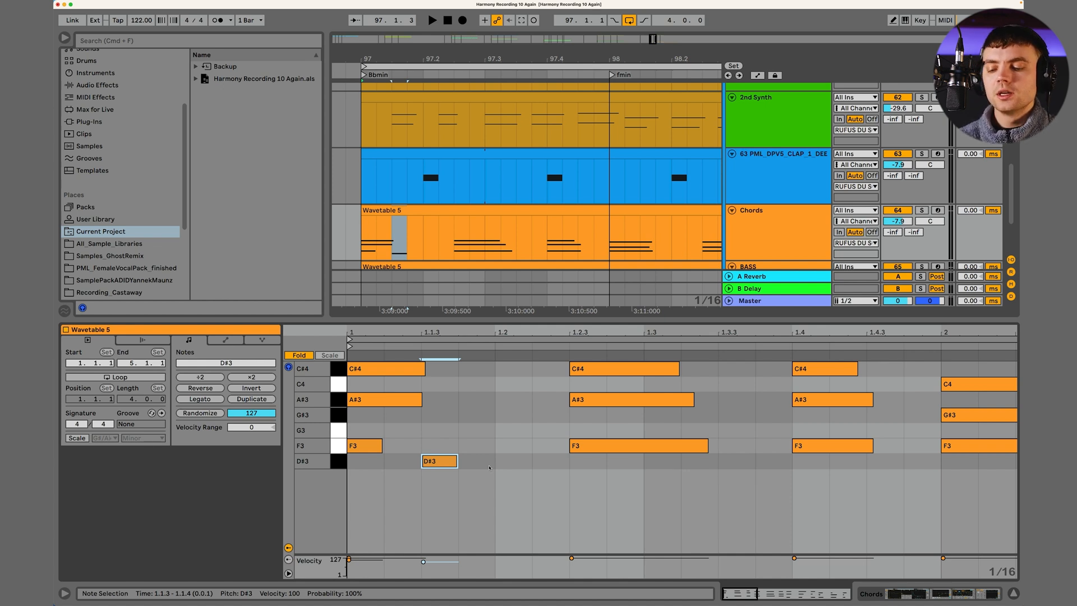
drag(450, 465, 489, 466)
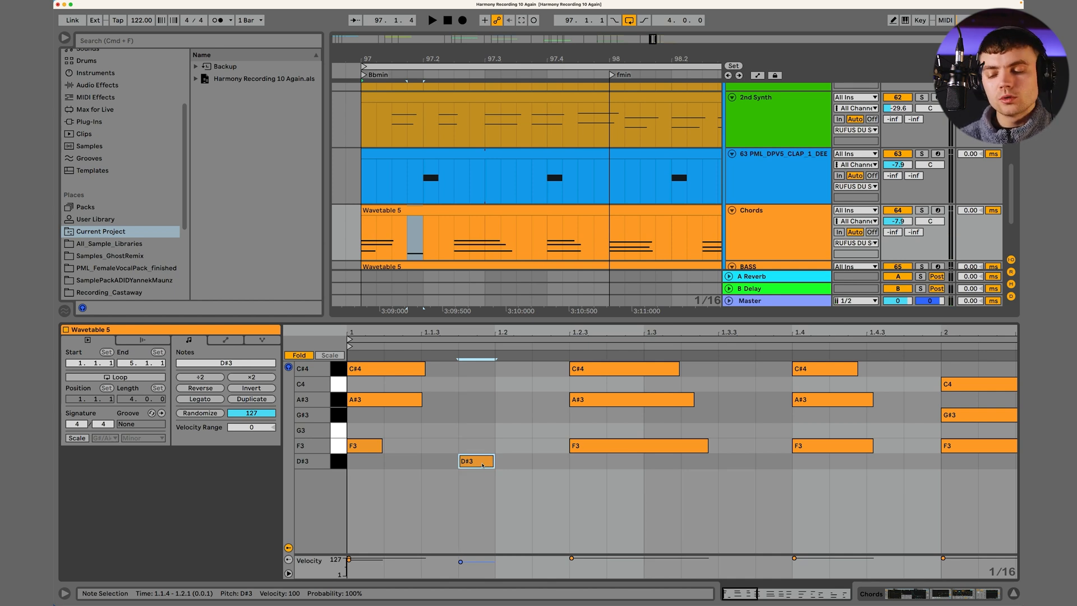
drag(482, 464, 405, 464)
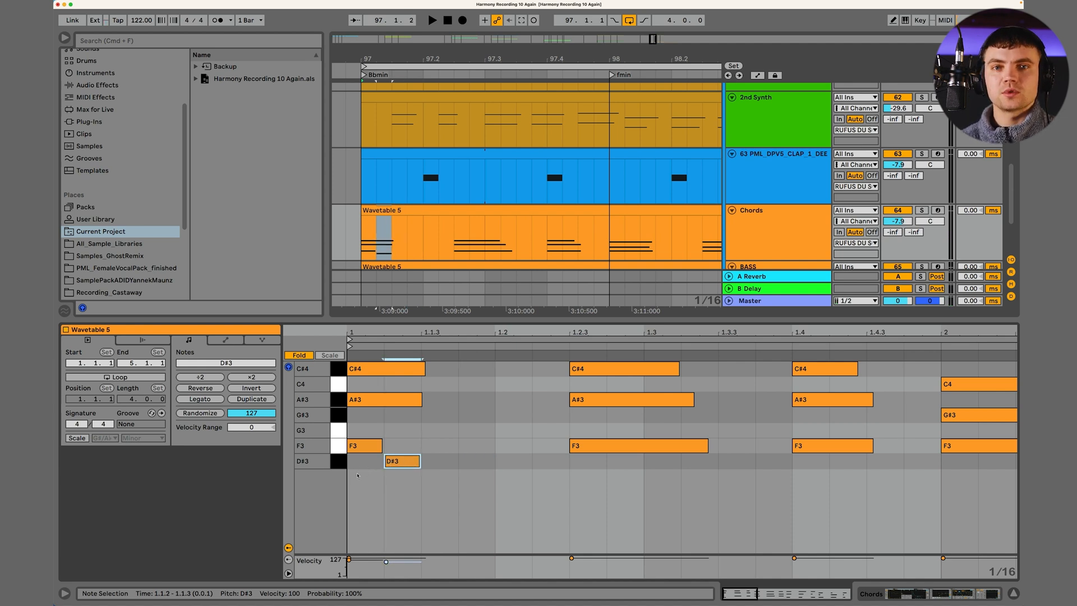
double_click(391, 464)
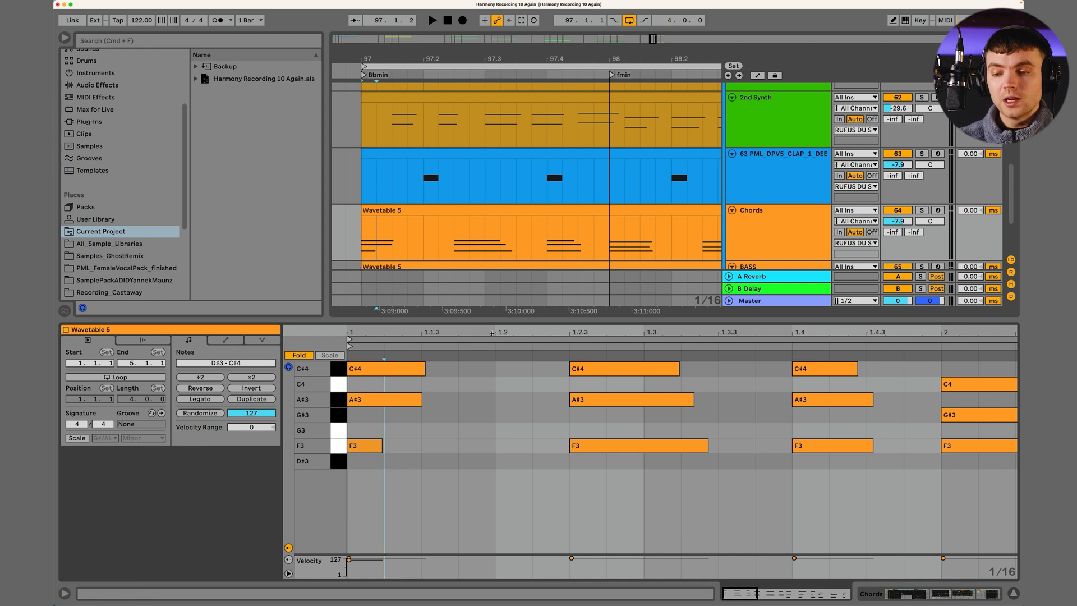
- Compare the first chord's span from 97.1.1 to 97.1.4 in the Chords clip with the first beat of the second 2nd Synth clip
drag(388, 57, 386, 79)
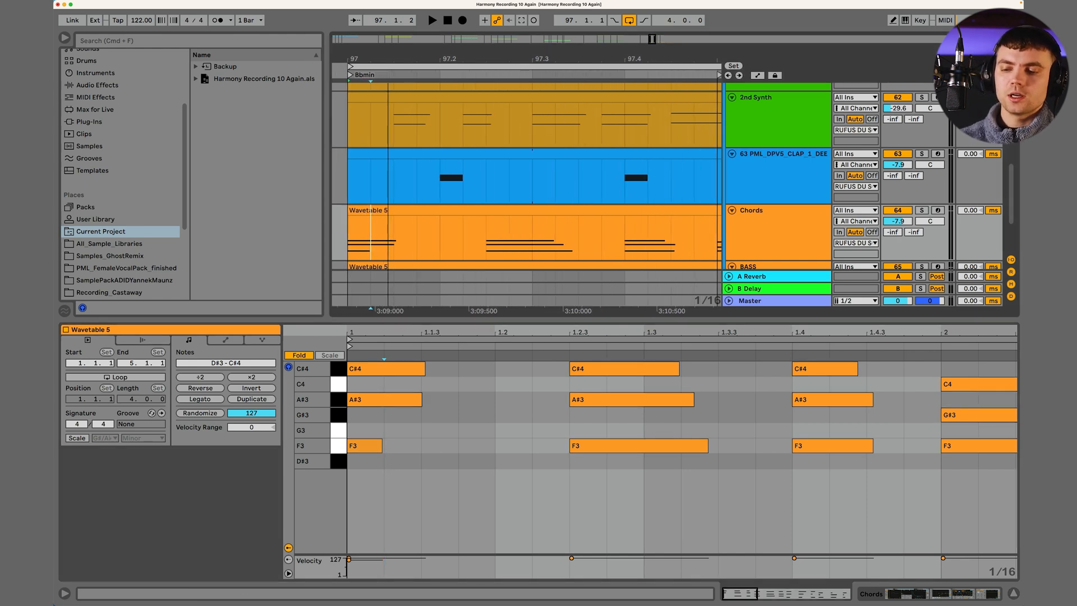
click(376, 191)
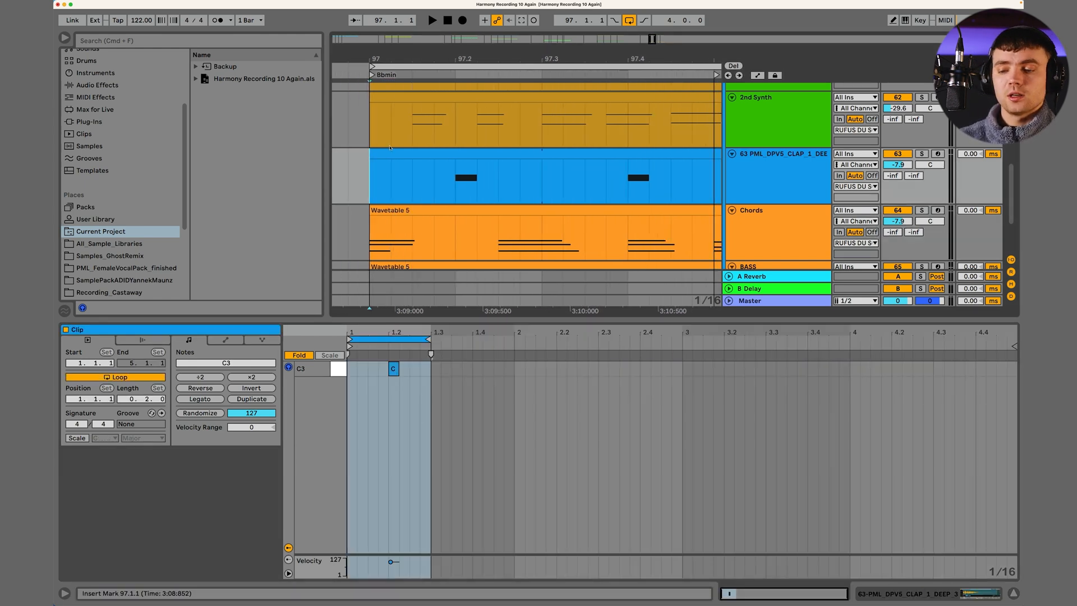
drag(389, 58, 382, 80)
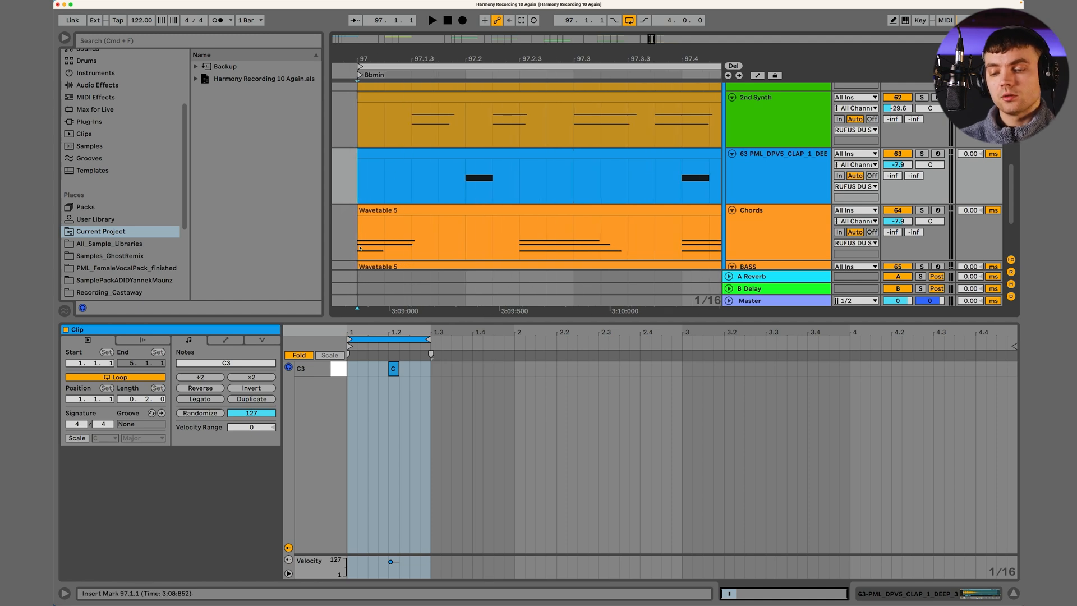
drag(358, 247, 439, 242)
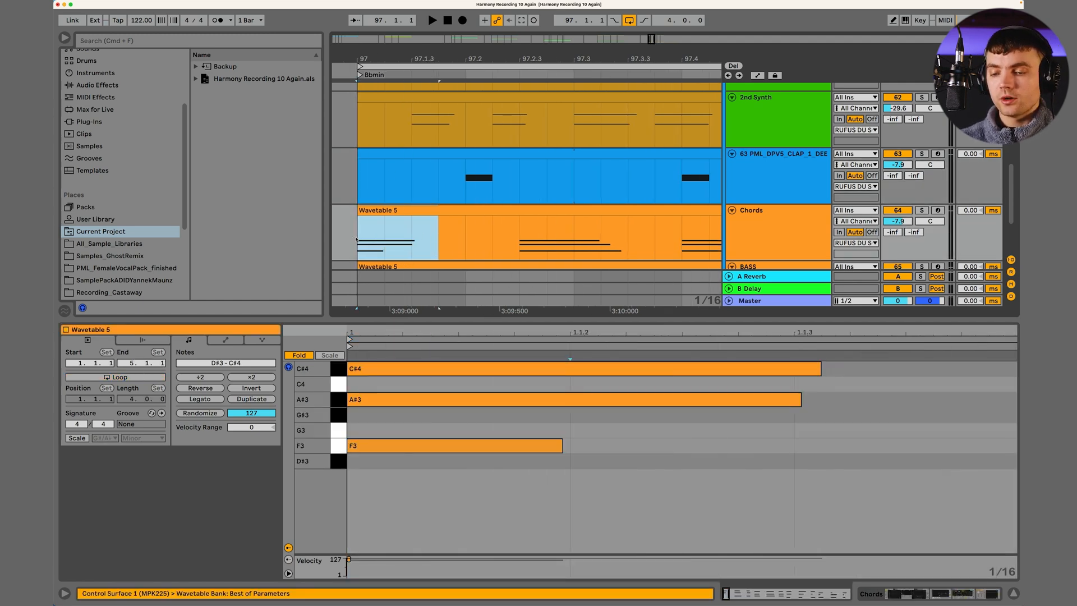
click(371, 212)
drag(359, 120, 461, 119)
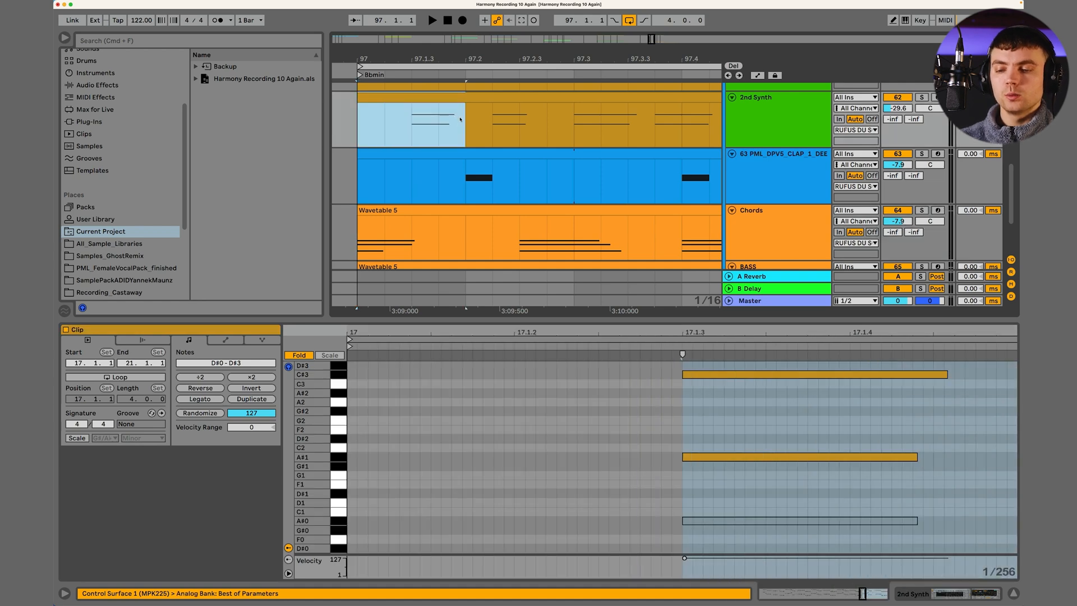
- Locate the first 2nd Synth note start at 97.1.3 and play the passage from 97.1.1
click(411, 119)
click(357, 126)
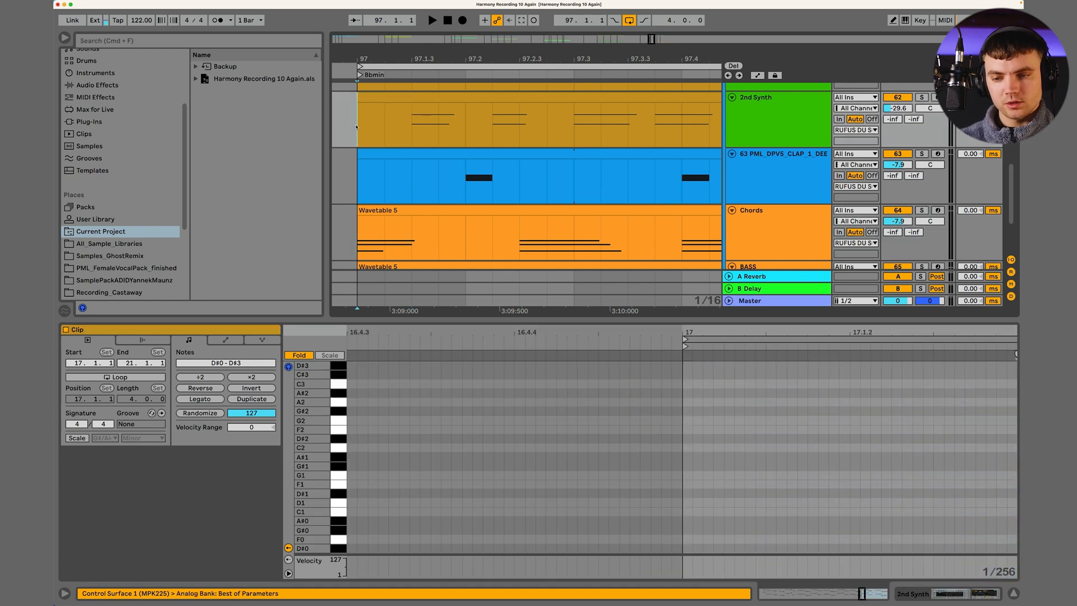
click(412, 122)
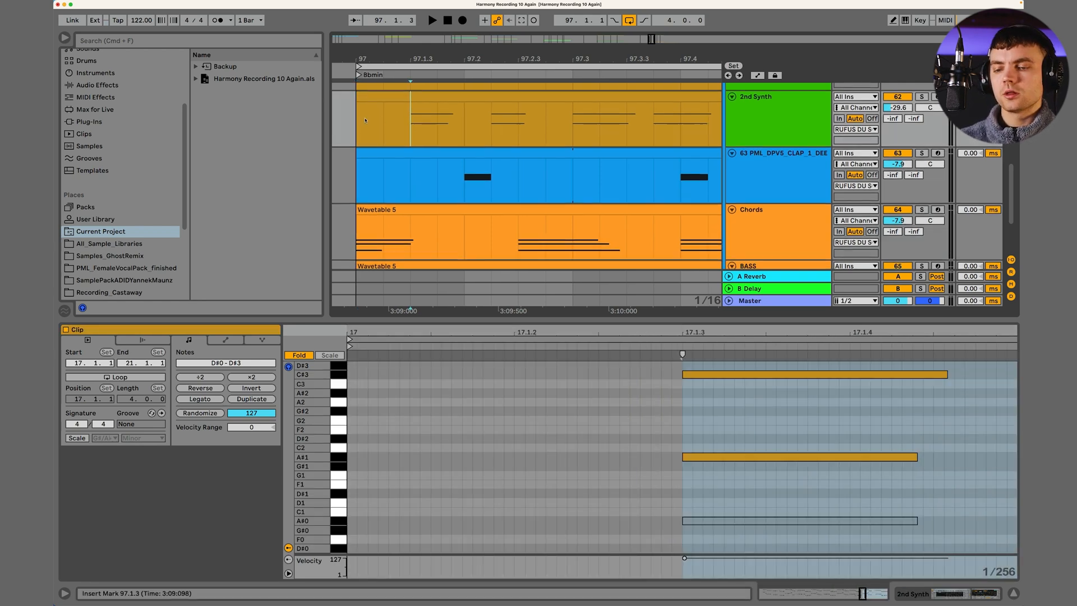
click(366, 120)
key(space)
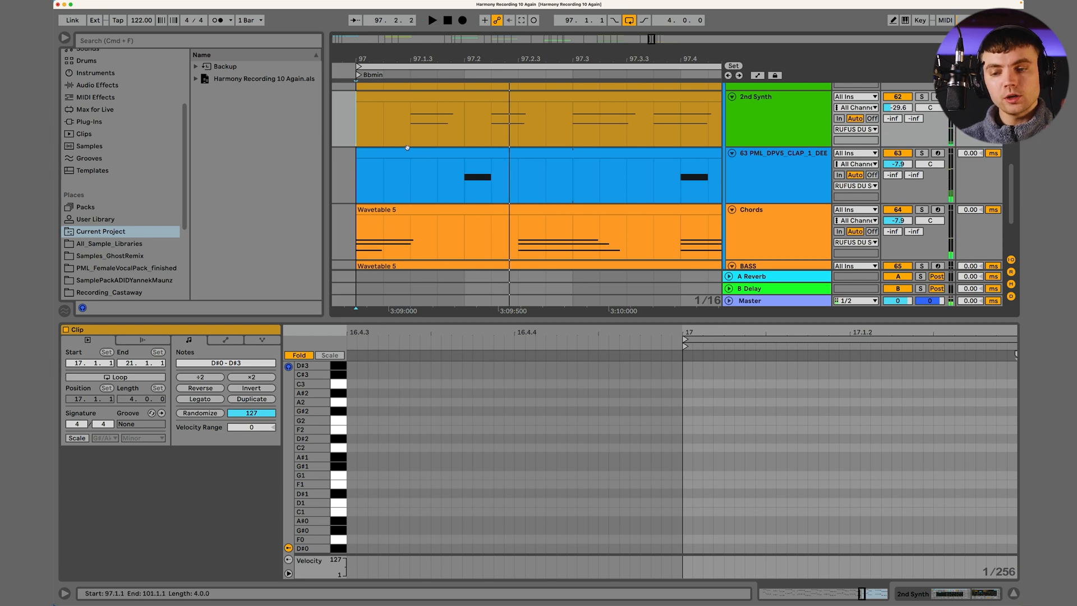
- Examine 97.2.1 to 97.2.4 of the second 2nd Synth clip, mark the note start at 97.2.2, and play from 97.1.1
drag(457, 125, 548, 124)
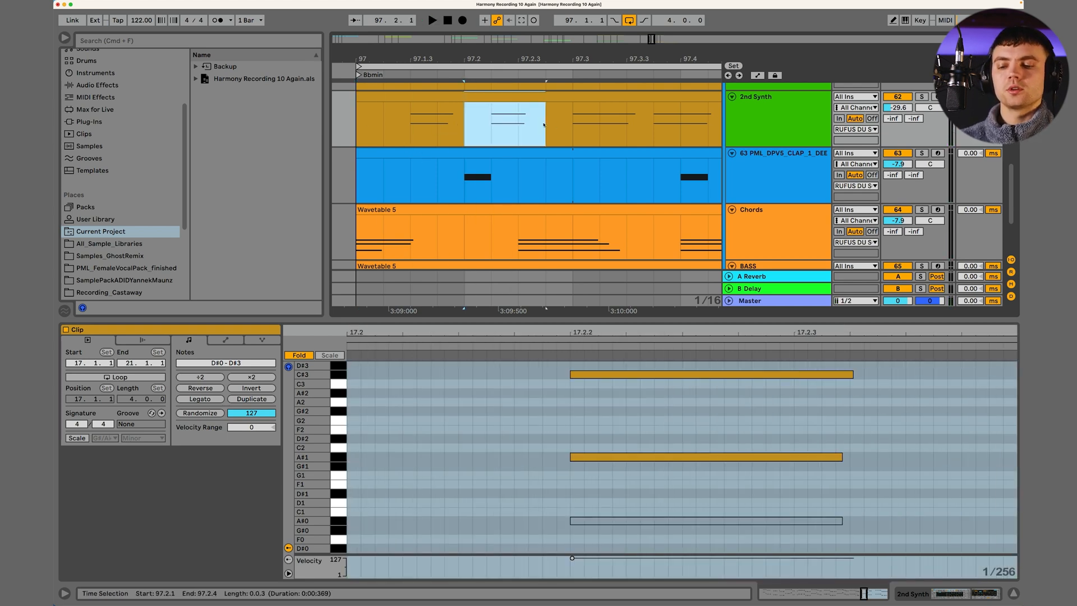
click(492, 120)
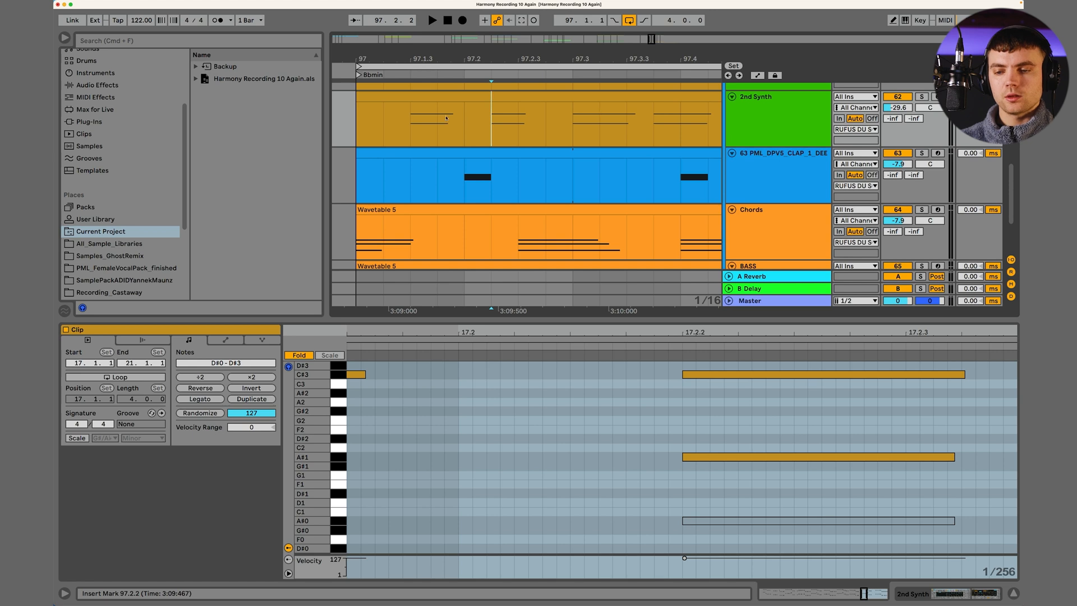
click(363, 124)
key(space)
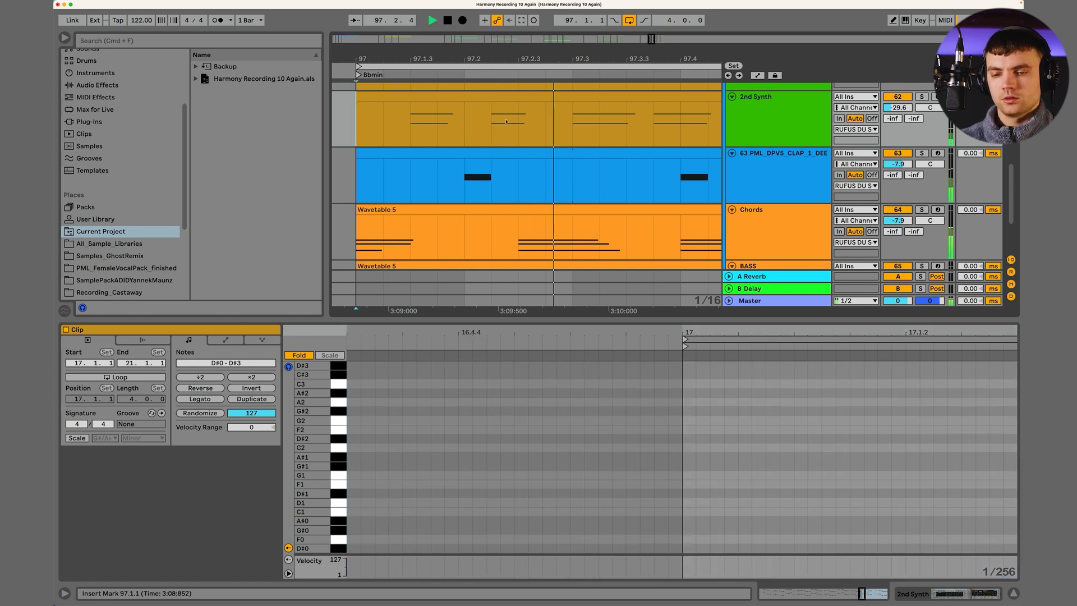
- Deactivate 97.2.2 to 97.2.4 in both 2nd Synth clips and play the passage from 97.1.1
mouse_move(492, 121)
mouse_down()
mouse_move(540, 121)
mouse_move(548, 160)
mouse_up()
scroll(538, 120, up, 2)
click(507, 123)
key(0)
click(405, 118)
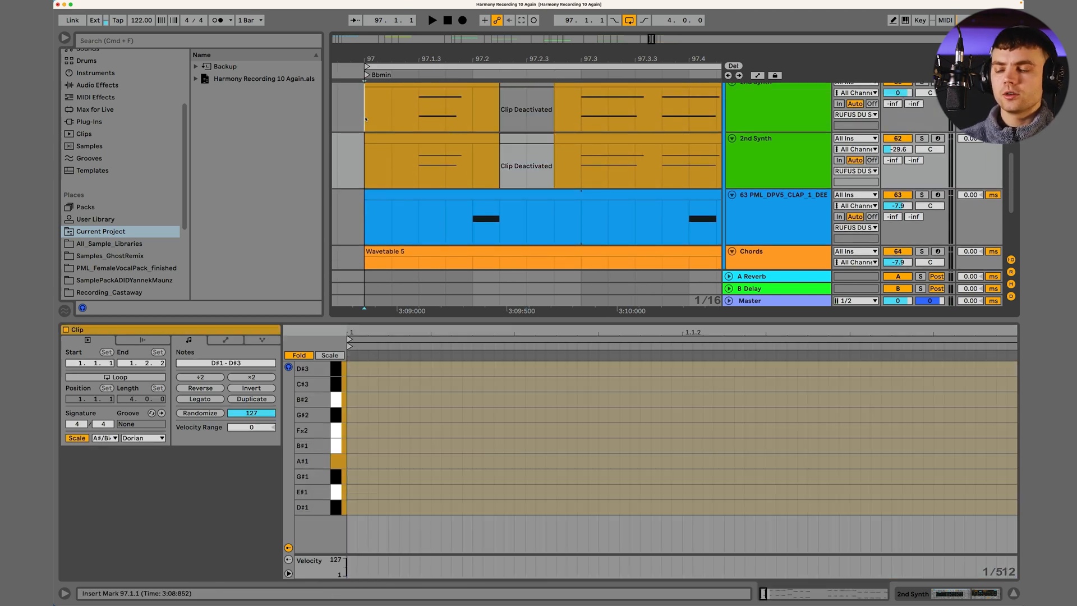
key(space)
key(space)
- Reactivate the muted section in both 2nd Synth tracks and play the passage again
click(517, 92)
shift+click(526, 148)
key(0)
click(381, 133)
key(space)
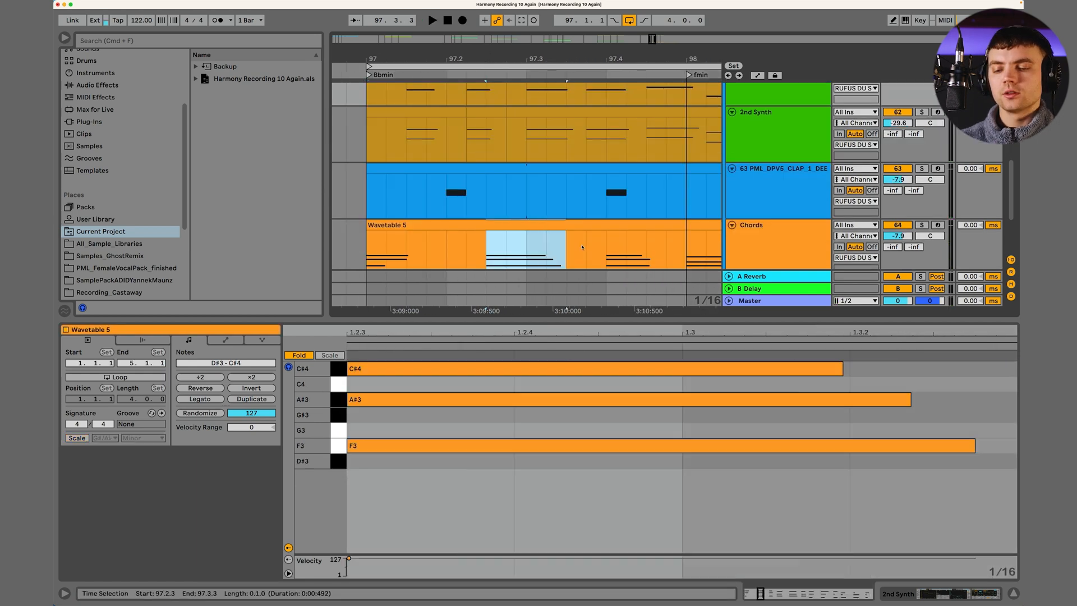
- Select 97.2.3 to 97.3.4 in the Chords clip and move the Chords track directly above the clap track
drag(582, 245, 585, 249)
scroll(538, 241, down, 1)
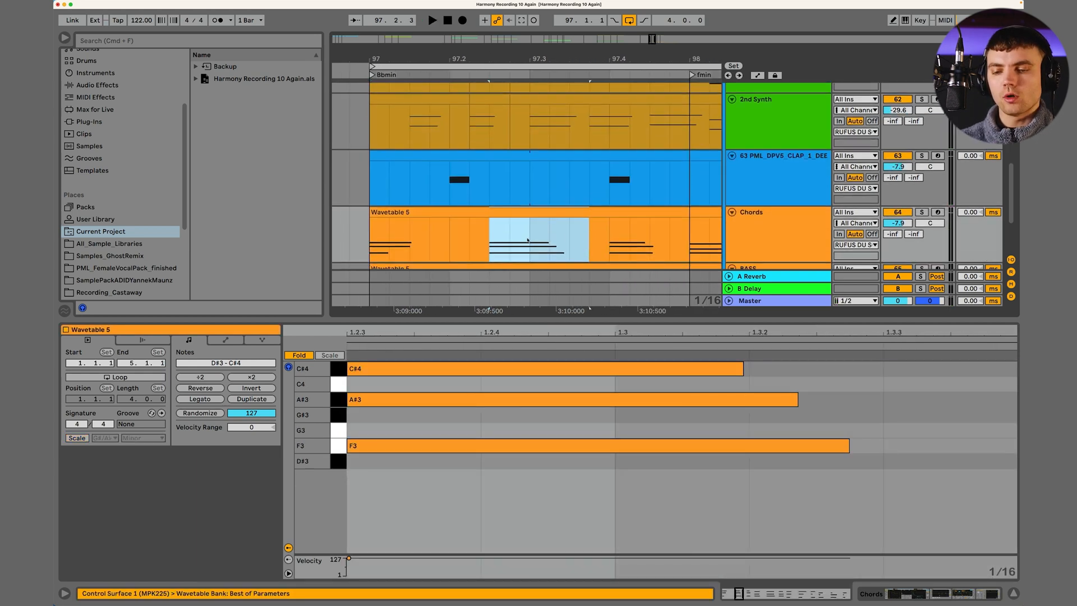
drag(762, 216, 761, 146)
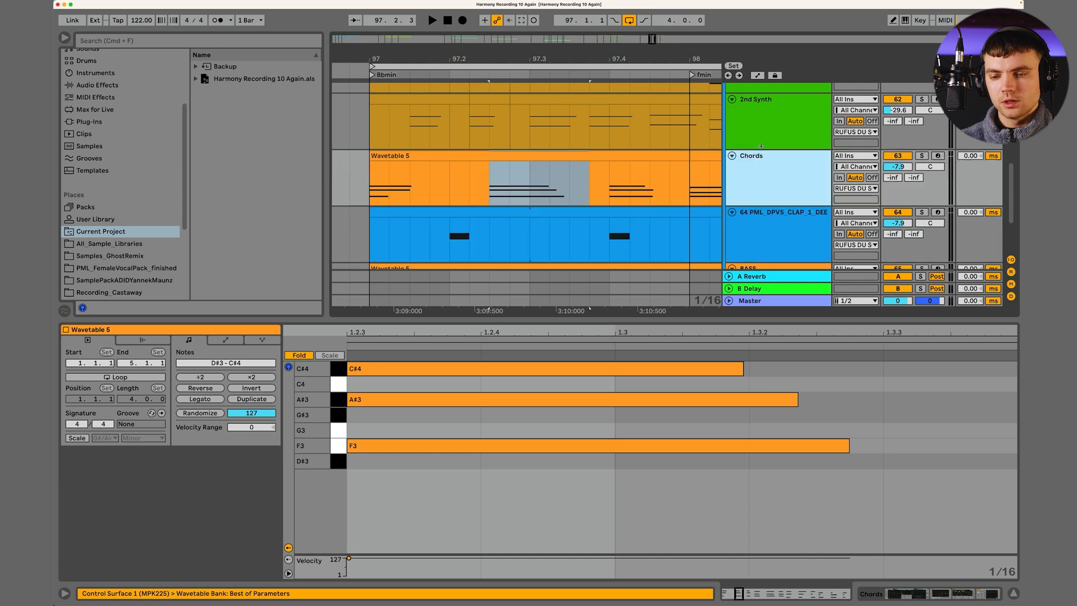
scroll(465, 204, up, 3)
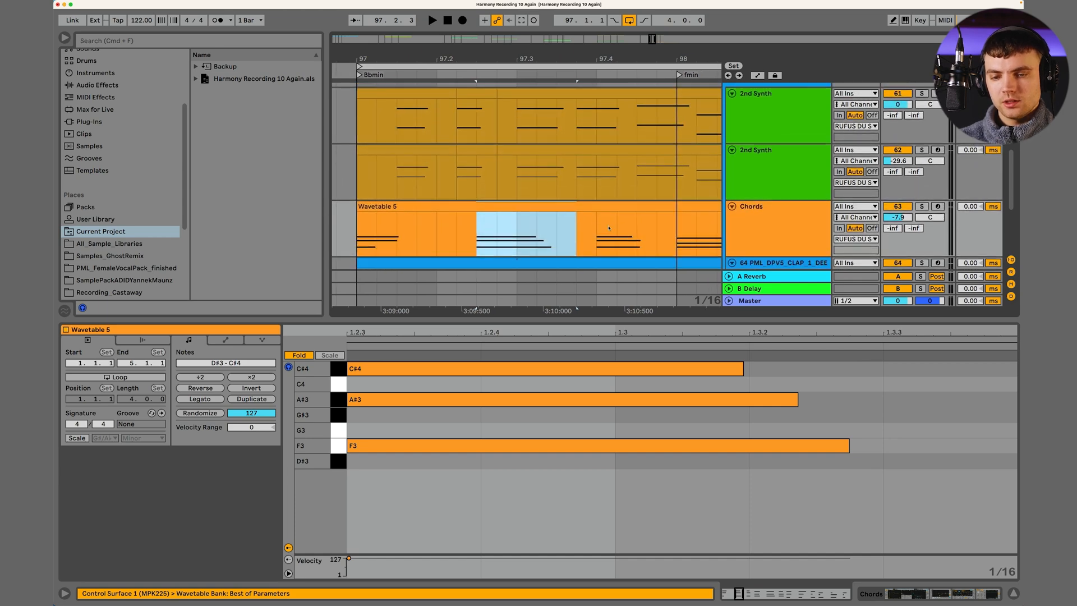
- Examine how the 2nd Synth and Chords notes interlock across bars 97 to 100, marking 99.3.3 in the first 2nd Synth clip
scroll(594, 221, right, 5)
scroll(605, 227, right, 6)
scroll(605, 228, right, 4)
drag(534, 55, 535, 35)
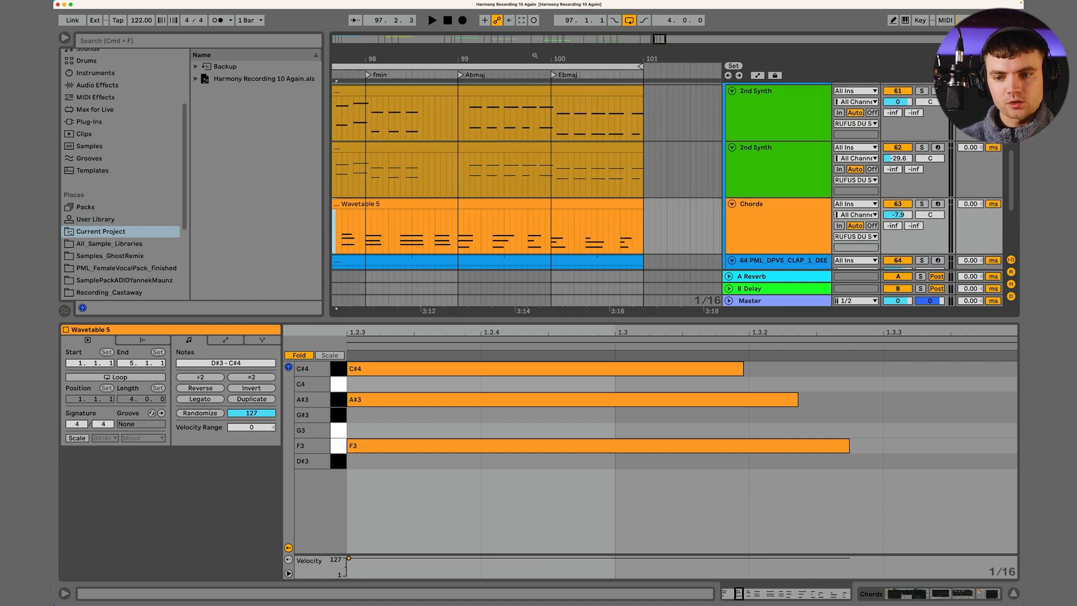
click(514, 107)
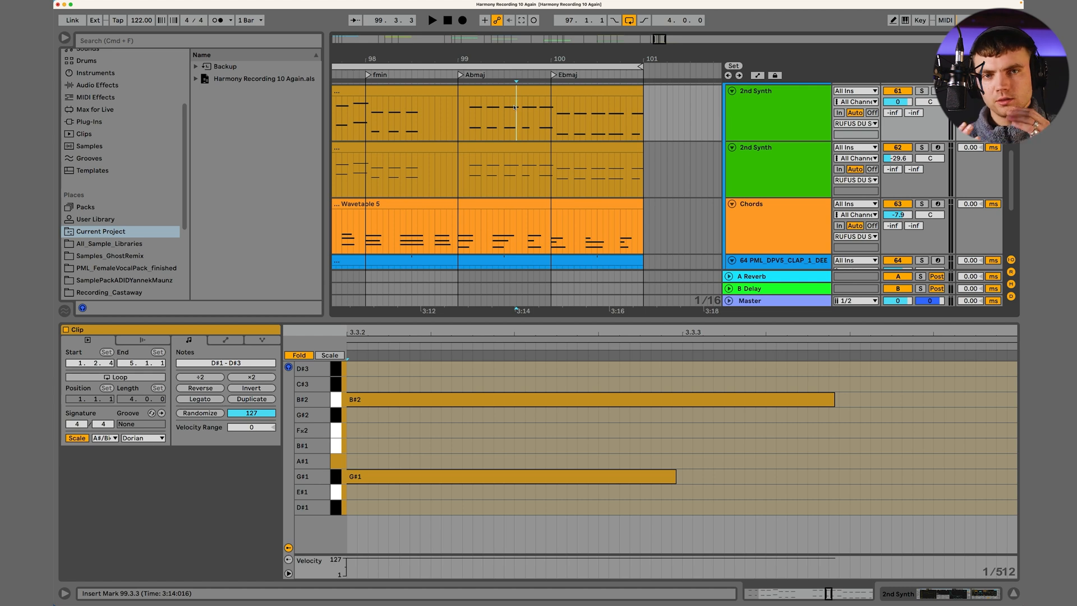
scroll(514, 106, left, 3)
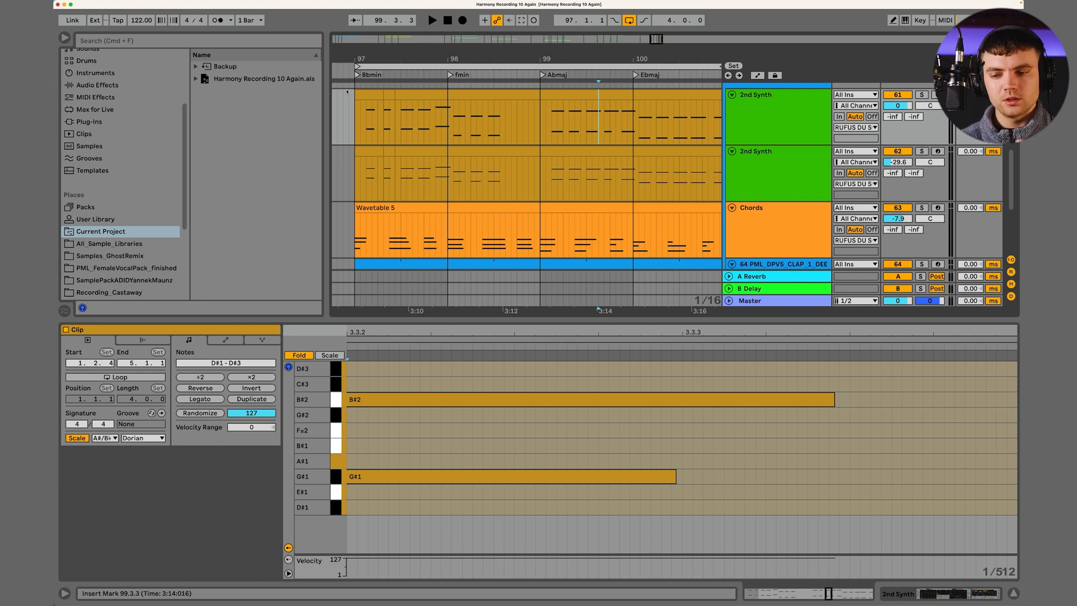
- Solo the DRUMS group, unfold its tracks and play the drum parts
click(778, 228)
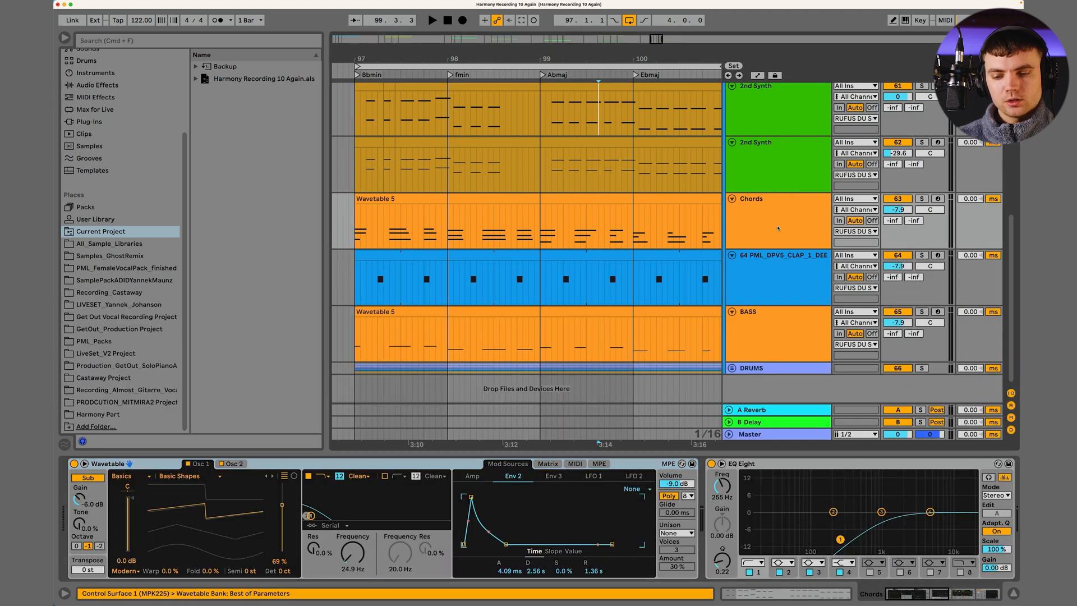
click(785, 330)
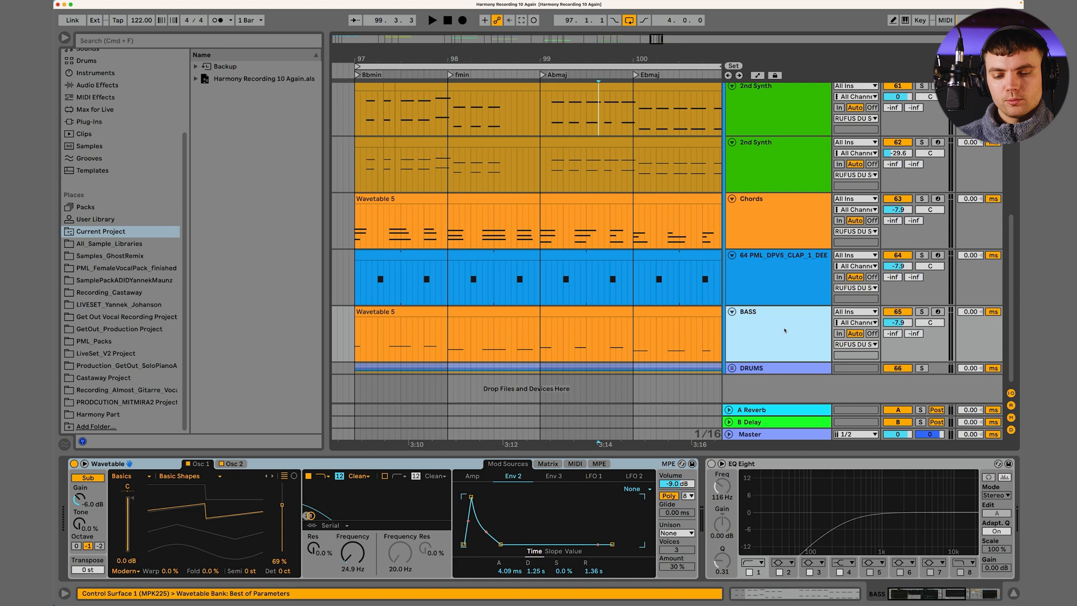
click(923, 368)
click(732, 368)
scroll(539, 253, down, 5)
key(space)
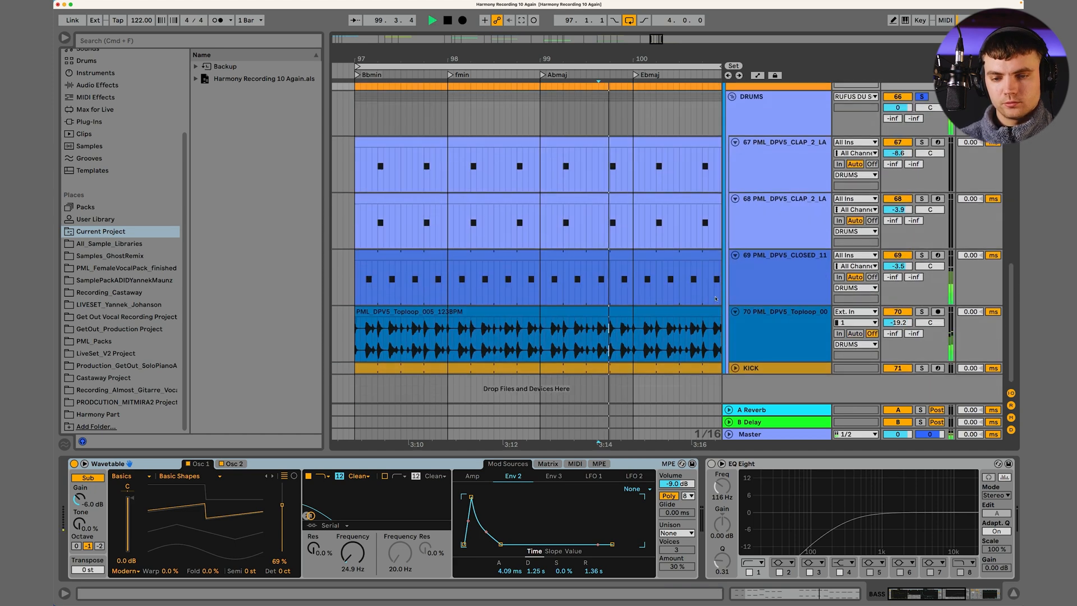
drag(554, 54, 554, 31)
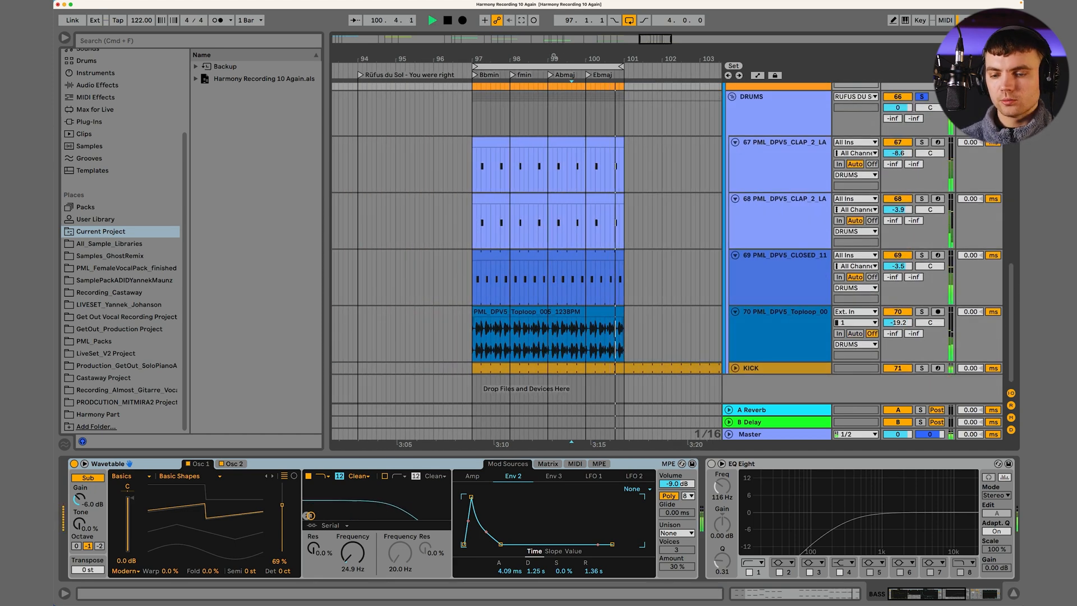
- Inspect the Toploop, KICK, closed hat and second clap tracks while the drums play, unfolding the KICK track
click(783, 318)
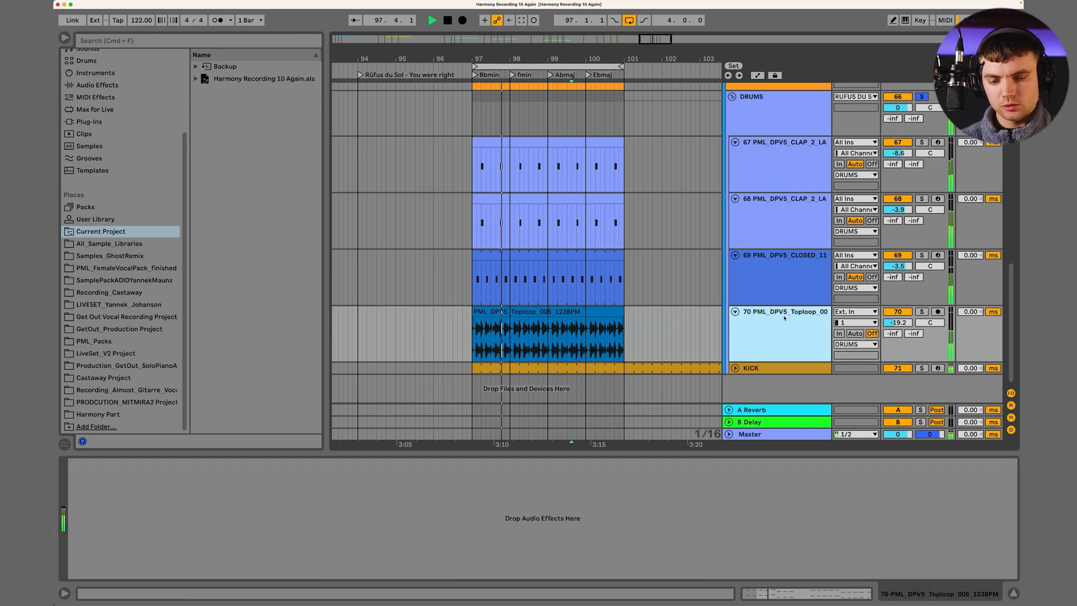
click(735, 368)
click(756, 386)
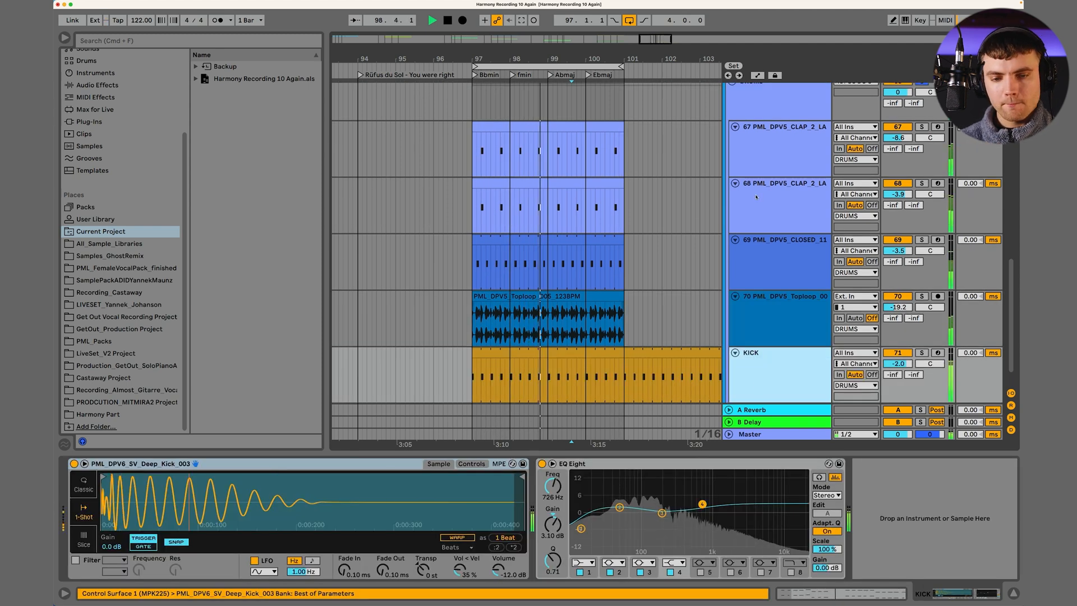
click(760, 230)
click(761, 254)
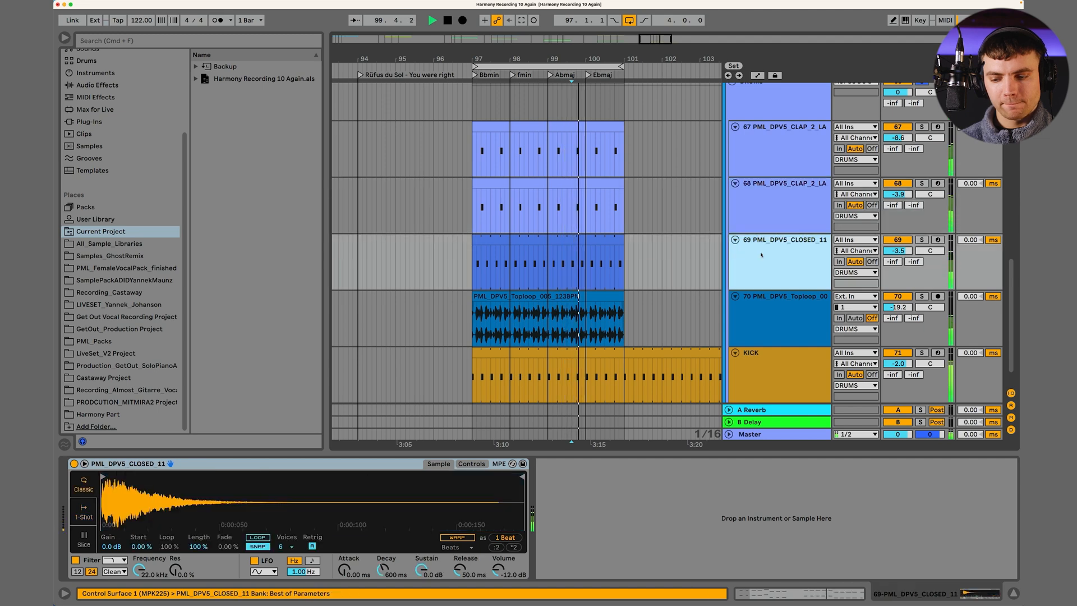
scroll(761, 255, up, 2)
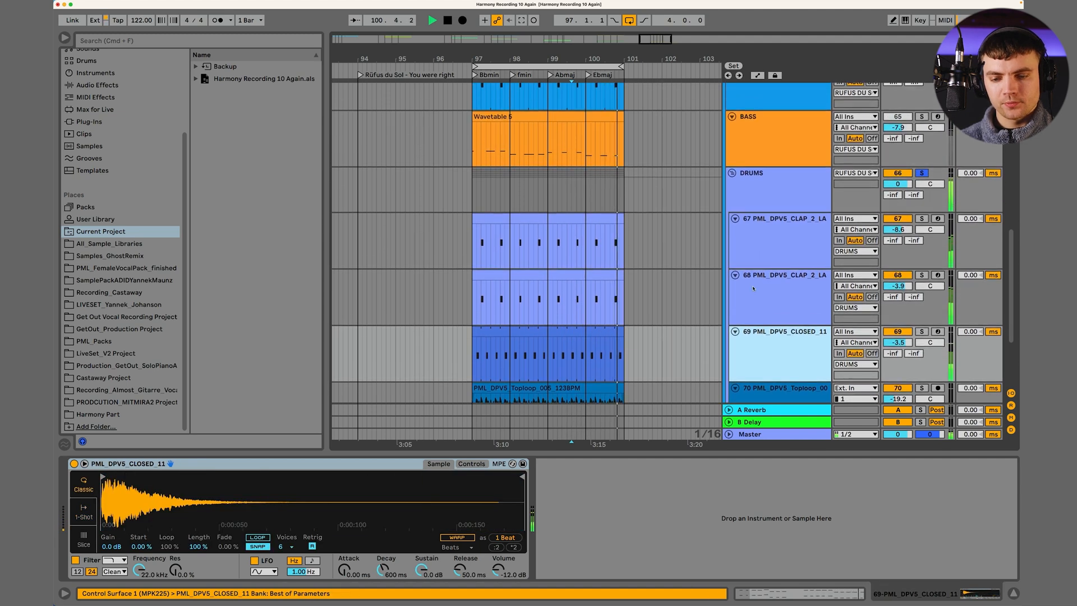
scroll(762, 264, down, 3)
click(762, 286)
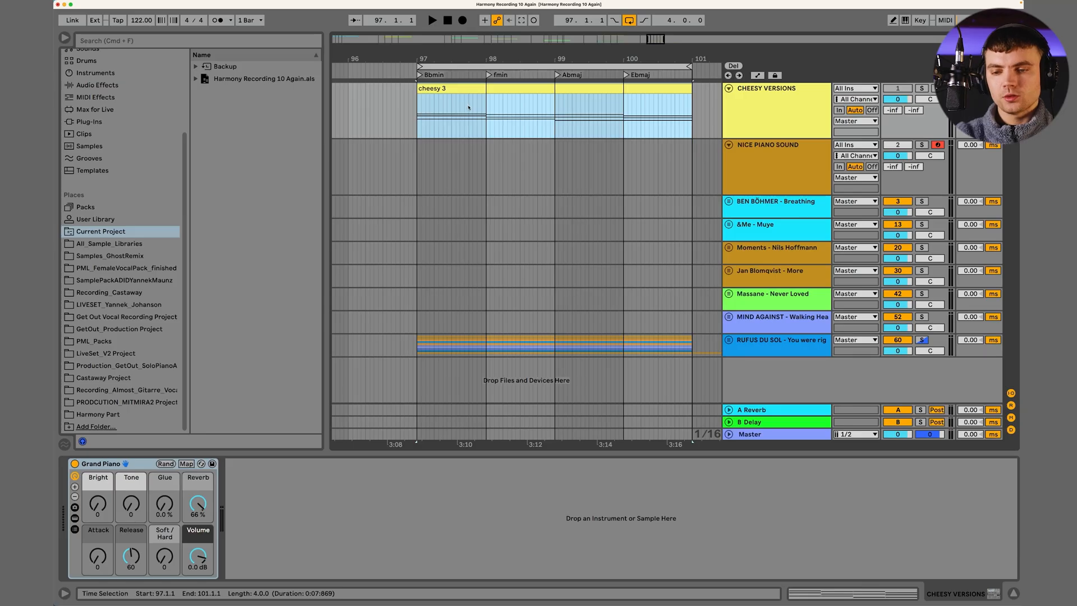
- Delete the four-bar cheesy 3 clip and set the arrangement's fixed grid to 8/1
key(Delete)
scroll(481, 149, left, 1)
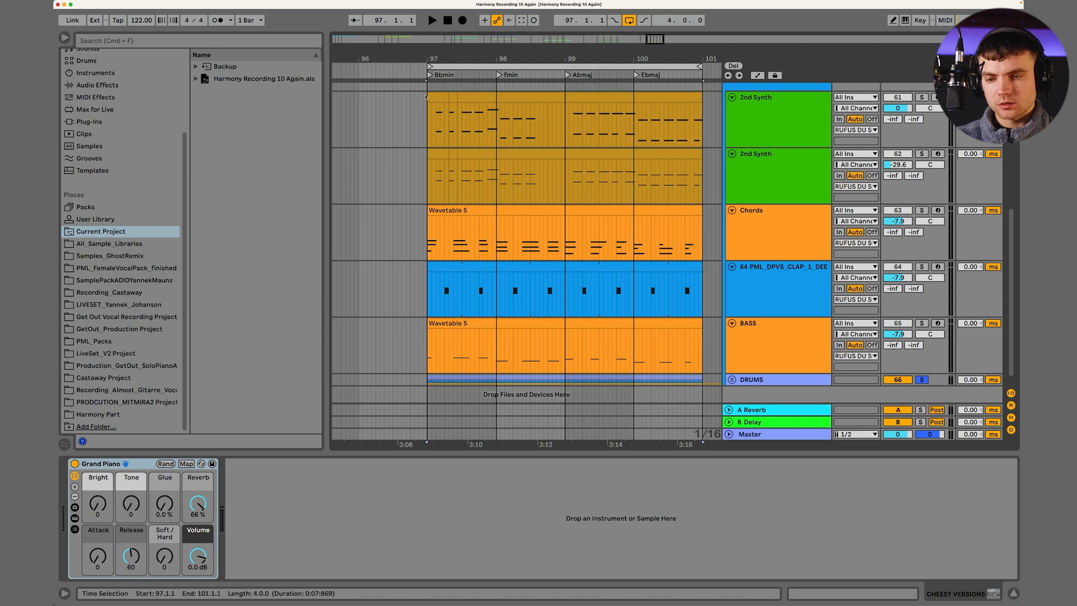
click(426, 97)
right_click(425, 96)
click(449, 231)
- Duplicate the four-bar clips of the RUFUS DU SOL tracks so the copies start at bar 101
drag(429, 130, 687, 434)
key(super+d)
scroll(526, 279, left, 10)
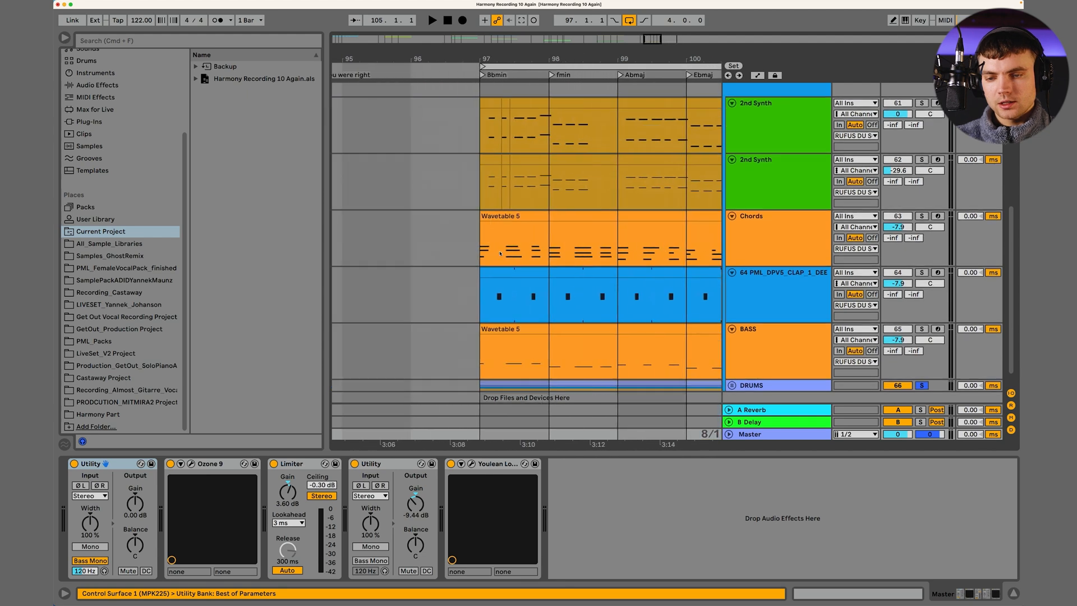
- Delete the original 2nd Synth, Chords, clap and BASS clips from bars 97 to 101
drag(480, 121, 750, 242)
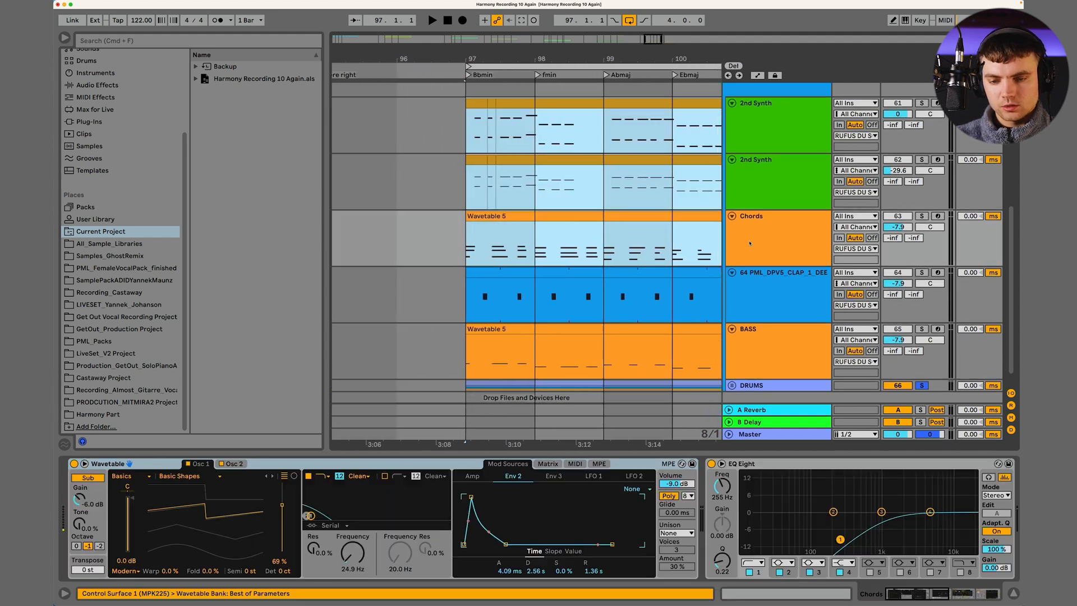
key(Delete)
scroll(642, 246, right, 2)
scroll(643, 245, down, 1)
click(467, 305)
key(Delete)
- Delete the Bbmin, fmin, Abmaj and Ebmaj locators above bars 97 to 100
scroll(464, 308, up, 10)
right_click(425, 76)
click(443, 84)
click(494, 76)
key(Delete)
right_click(563, 76)
click(571, 83)
right_click(633, 77)
click(648, 84)
- Set the insert mark at 97.1.1 on the NICE PIANO SOUND track and play the cleared section briefly
click(423, 137)
key(space)
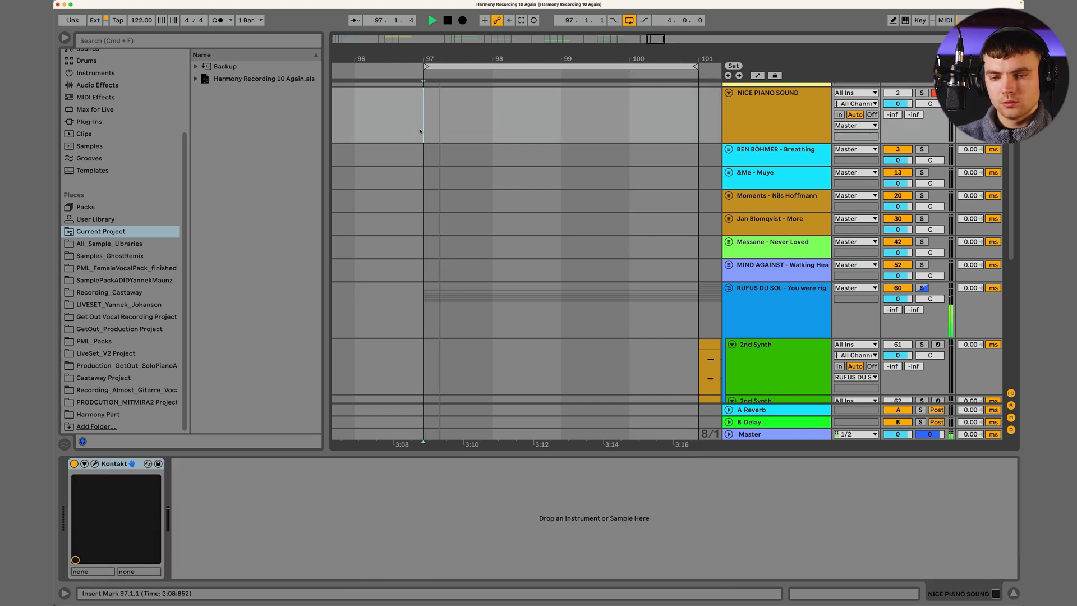
drag(423, 59, 415, 51)
key(space)
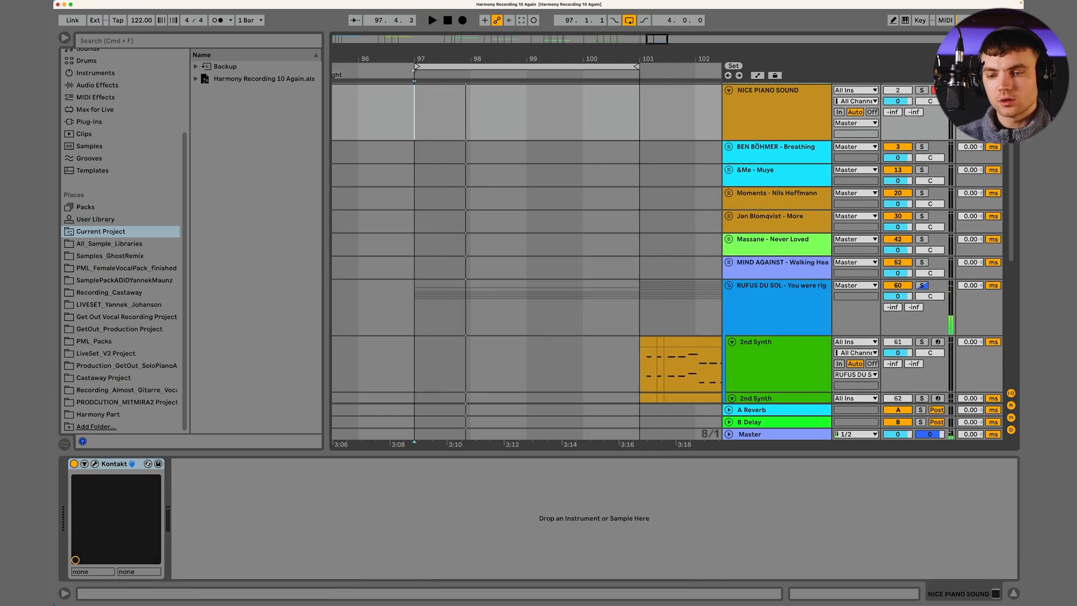
- Add a locator named "amin" at 97.1.1
right_click(415, 71)
click(433, 105)
text(amin)
key(Return)
drag(447, 45, 437, 58)
- Bring up the Virtual Keyboards window and solo the NICE PIANO SOUND track
key(super+Tab)
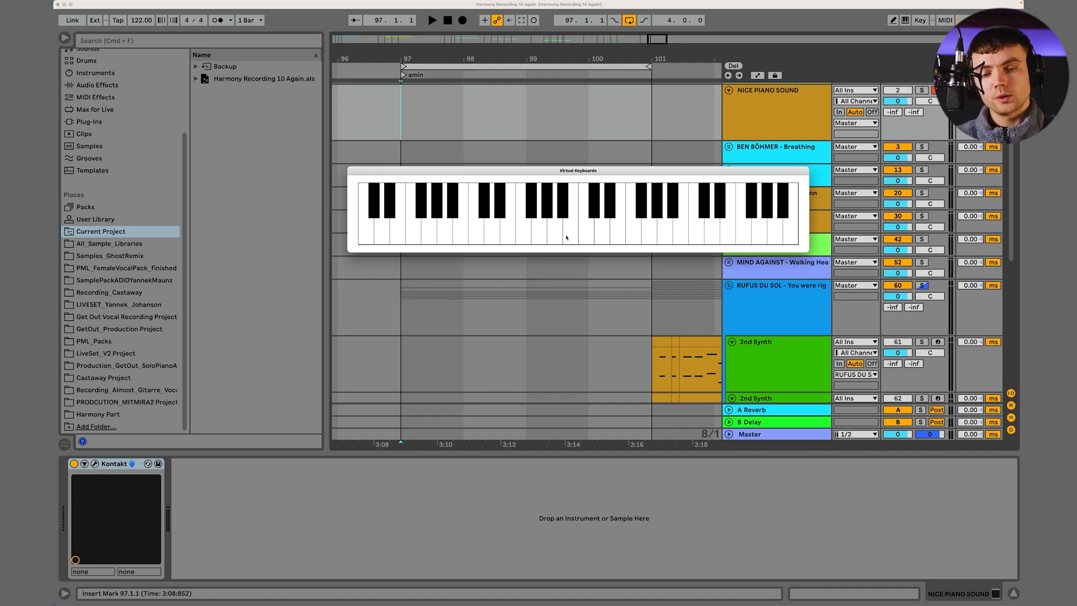
click(922, 90)
key(super+Tab)
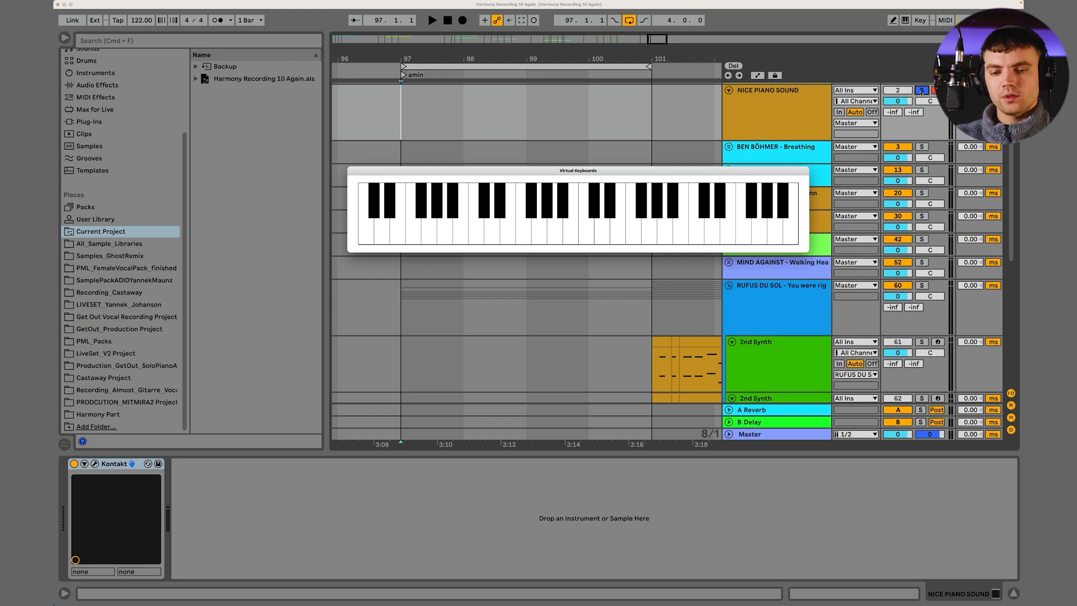
- Set the fixed grid to 1/8 and insert an empty MIDI clip from 97.1.1 to 101.1.1 on the NICE PIANO SOUND track
click(411, 112)
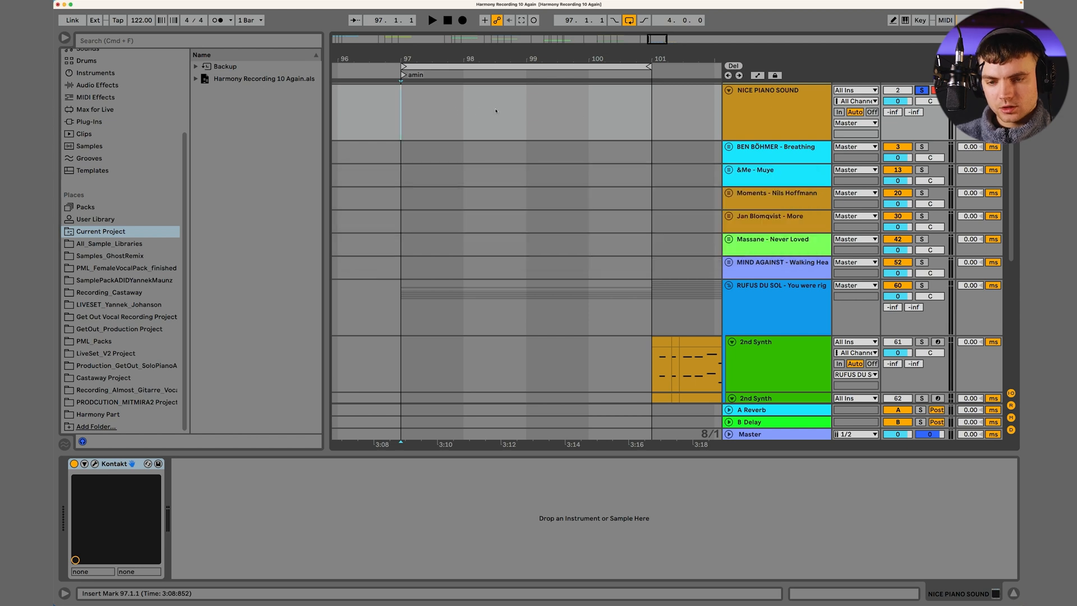
right_click(642, 113)
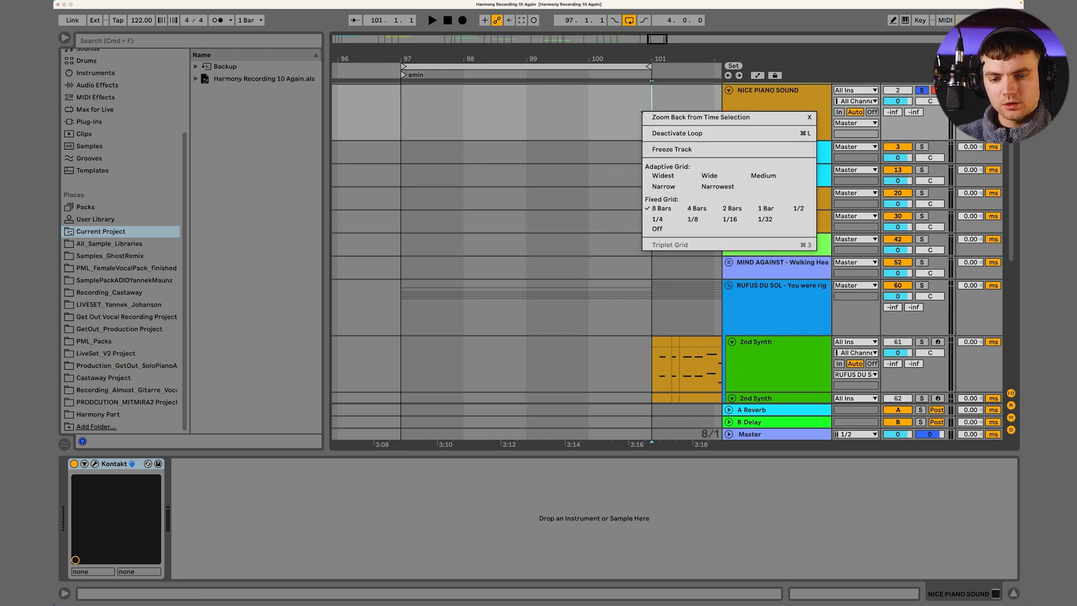
click(706, 219)
drag(652, 112, 400, 104)
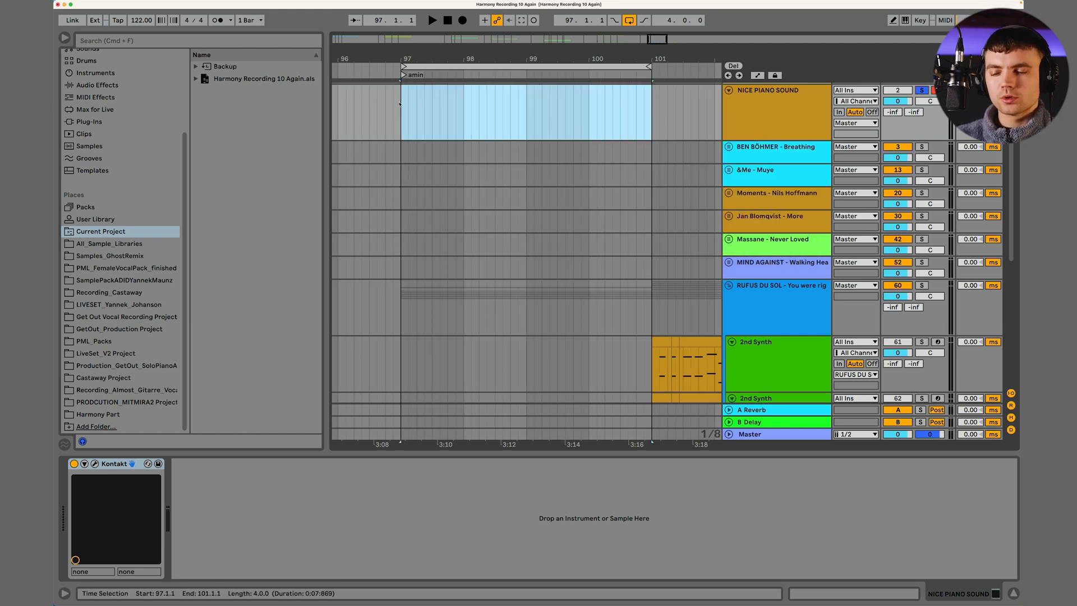
scroll(464, 140, up, 2)
key(super+shift+m)
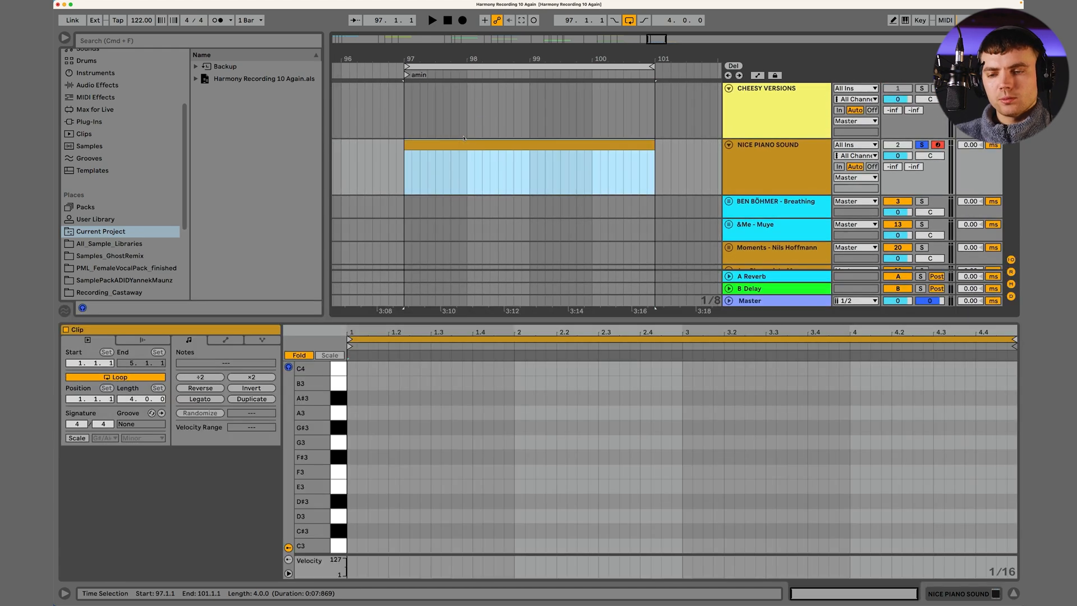
drag(372, 319, 372, 256)
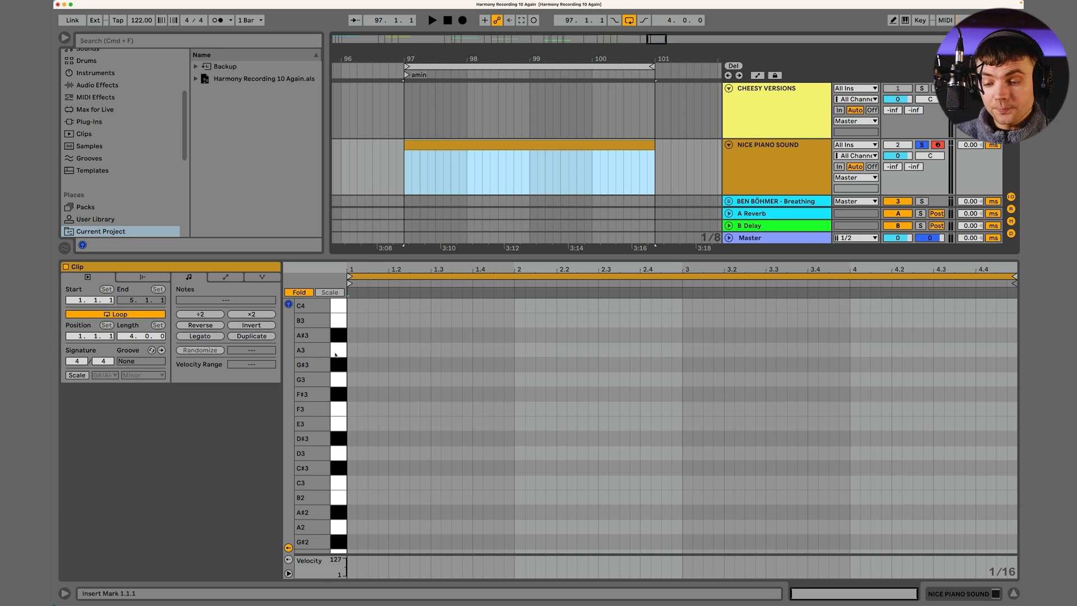
- Enter an A minor chord of one-bar notes A2, C3 and E3 in the clip's first bar
double_click(352, 527)
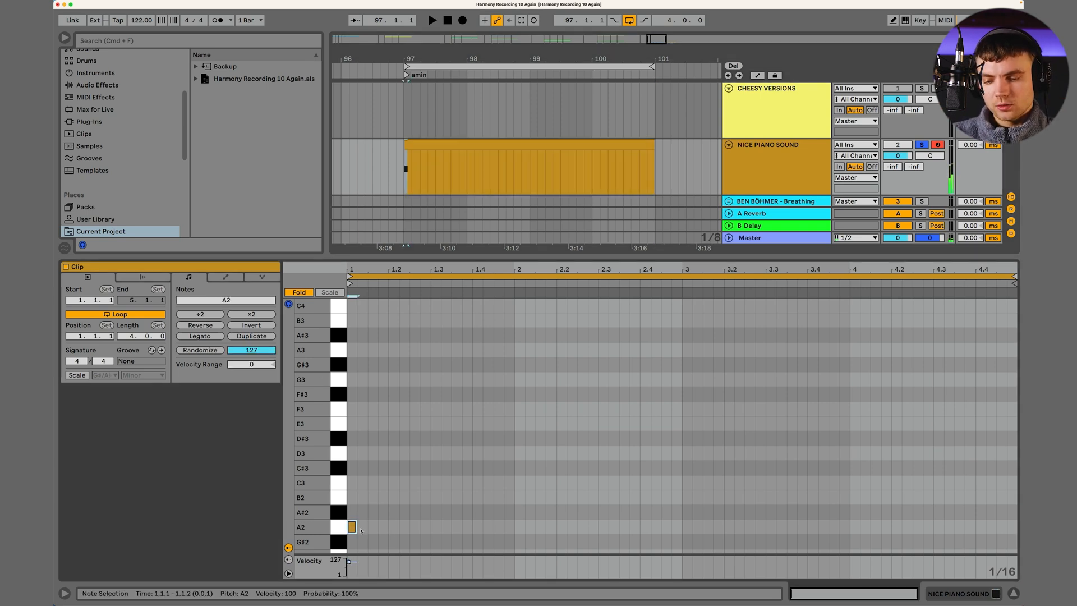
drag(359, 529, 515, 527)
alt+drag(407, 530, 404, 429)
- Turn on the clip's scale highlighting with A Dorian and unfold the piano roll to show all keys
click(75, 375)
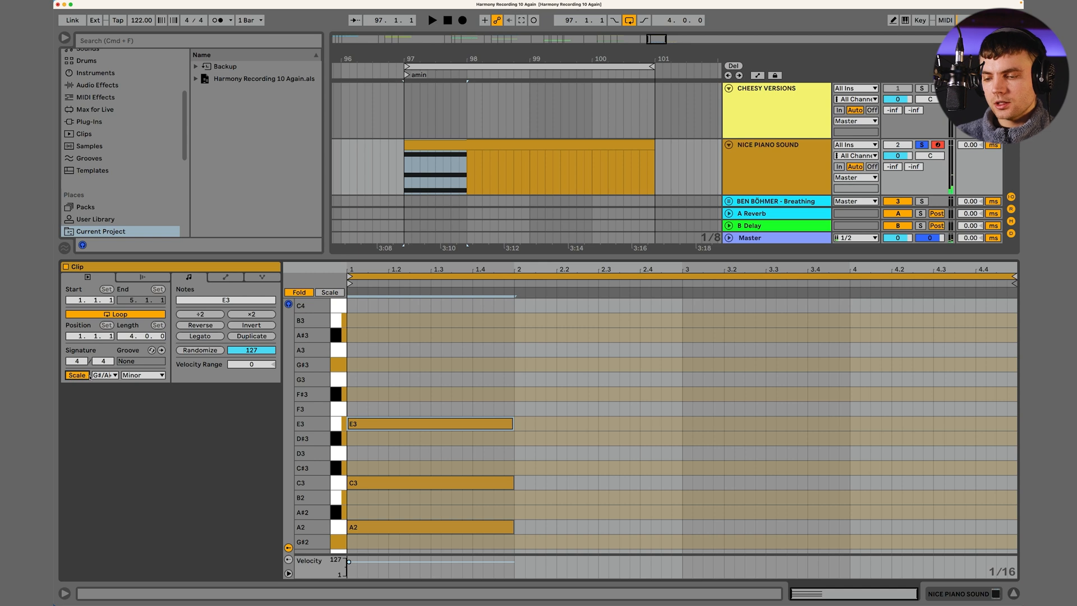
click(103, 374)
click(96, 471)
click(143, 375)
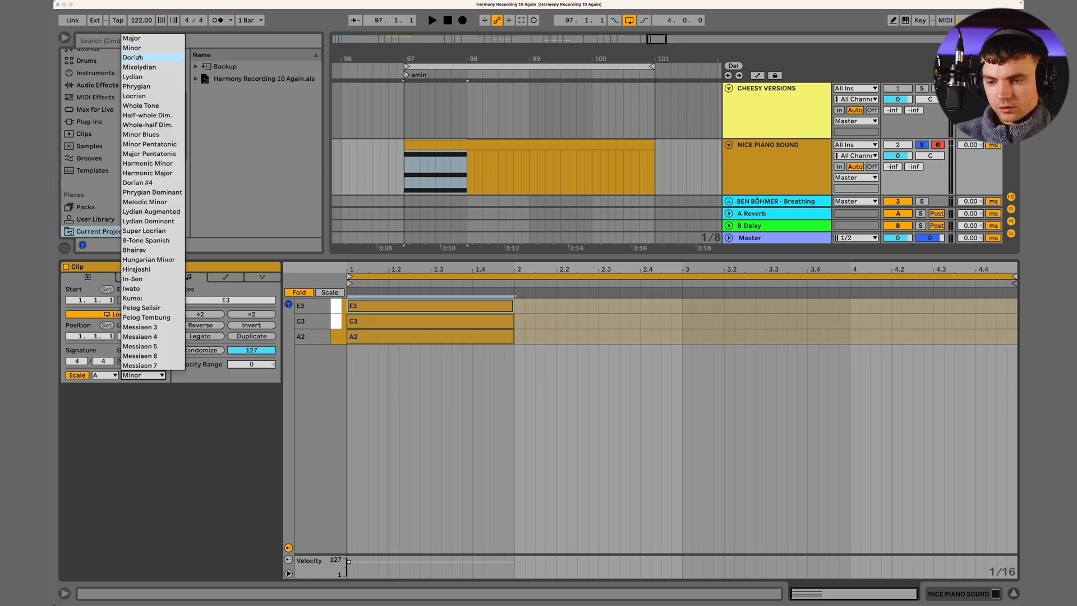
click(140, 57)
click(303, 293)
- Play back the A minor chord and place the insert mark at 4.1.1 in the clip
click(410, 420)
key(space)
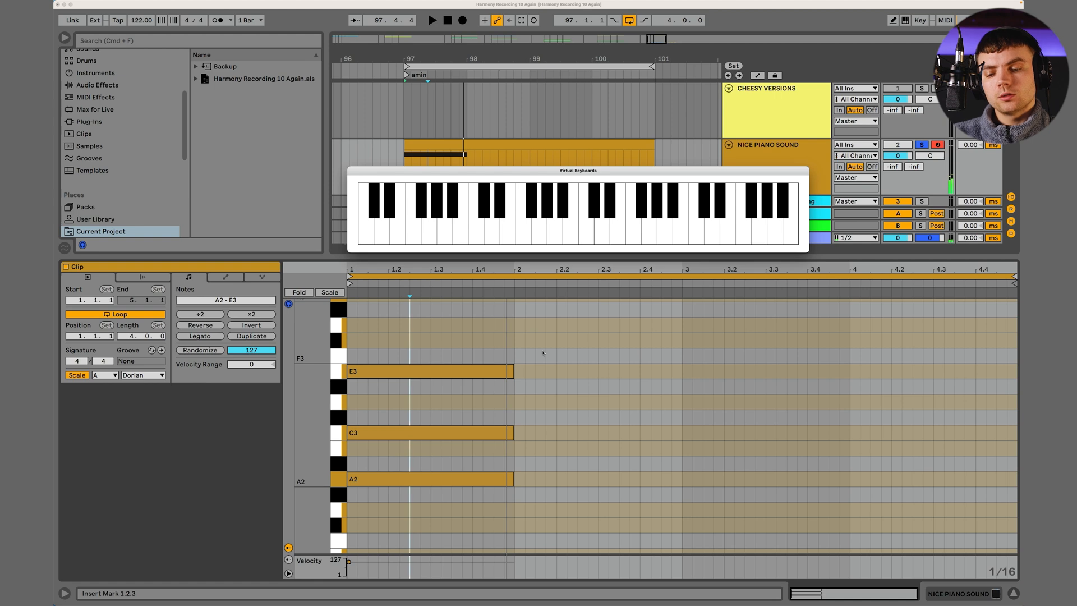
drag(850, 345, 1022, 518)
click(850, 387)
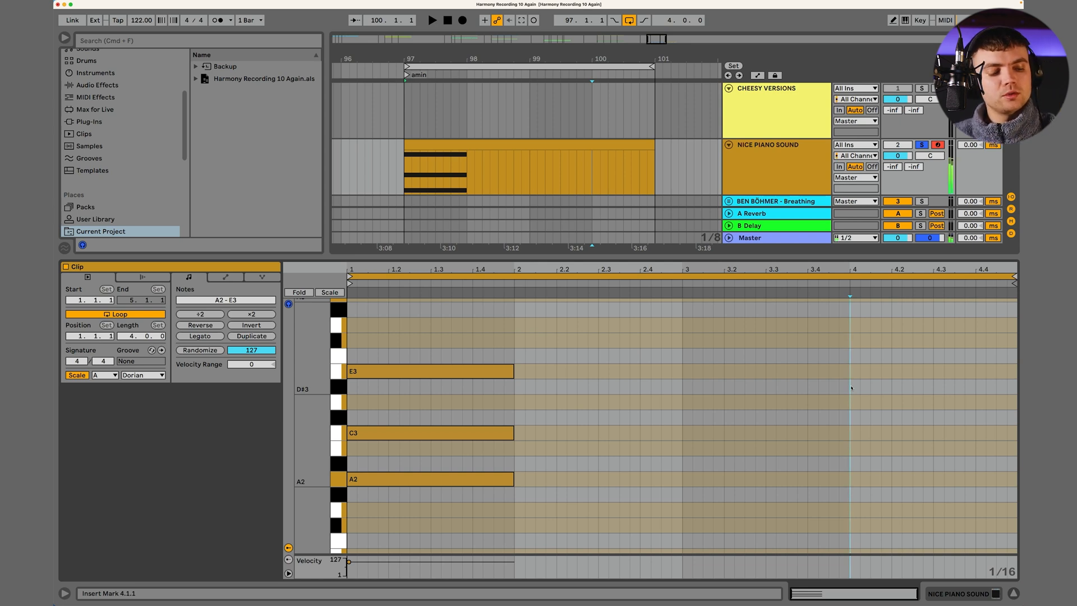
key(super+Tab)
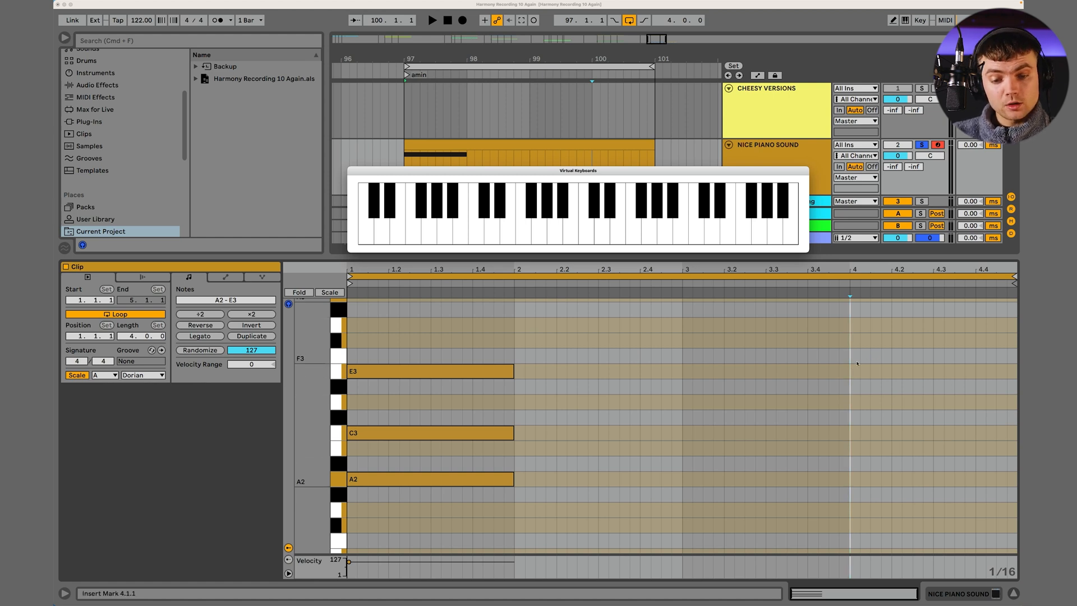
- Add a one-bar F#3 note at 4.1.1 in the clip
double_click(855, 370)
drag(858, 372, 1014, 374)
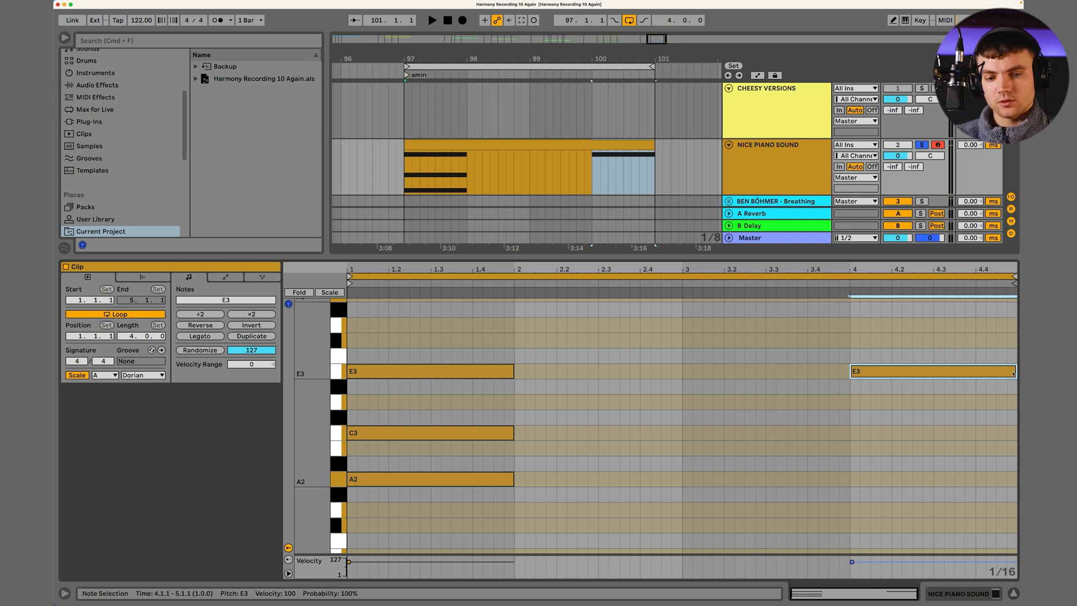
drag(870, 374, 870, 343)
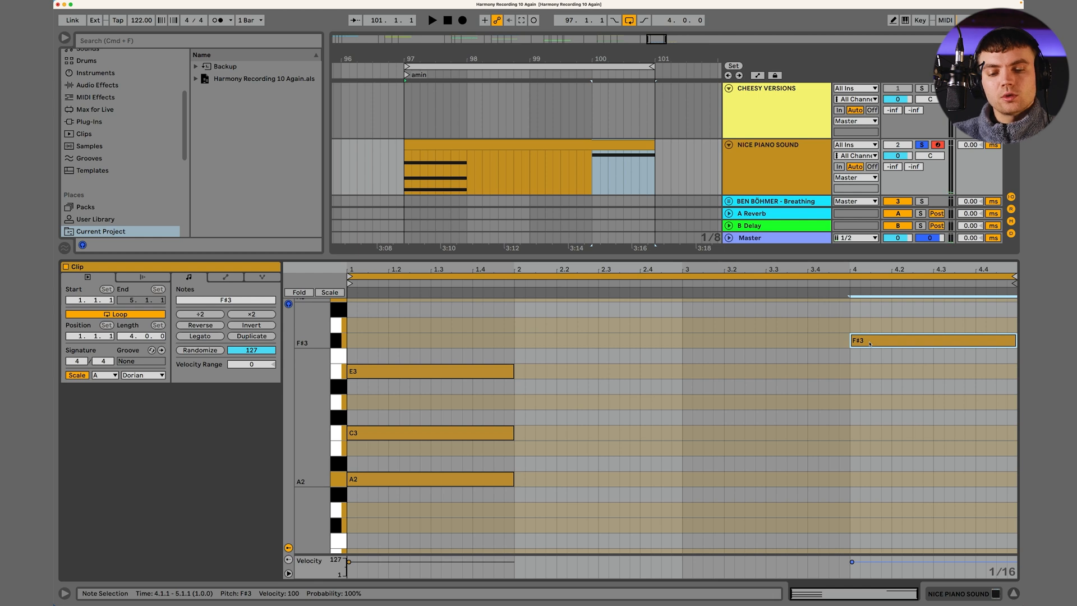
- Sound a D major chord of D, F# and A on the virtual keyboard, including the inversion with A as the lowest note
key(super+Tab)
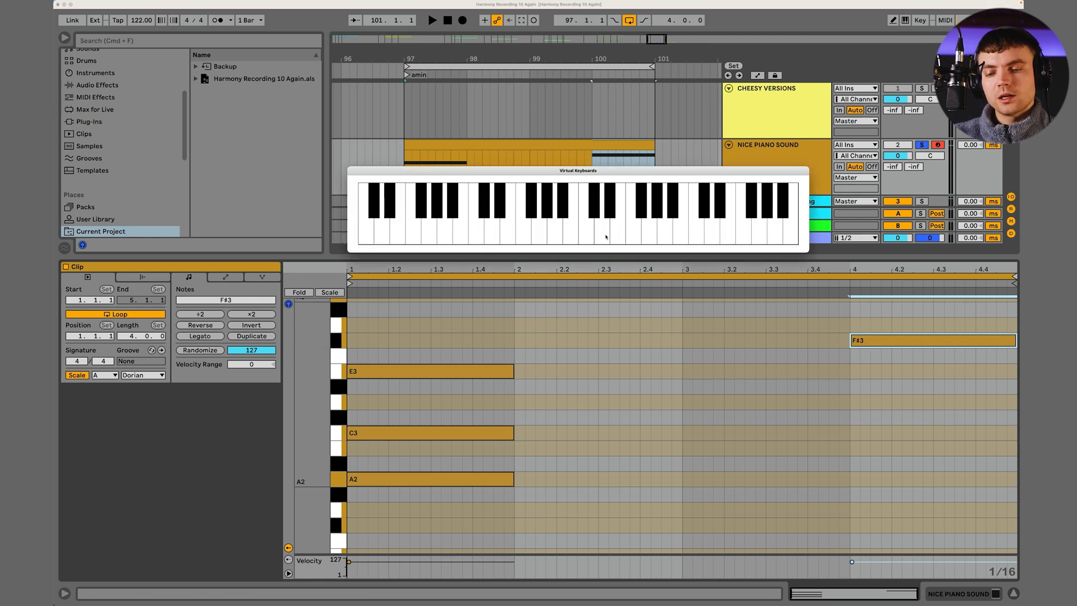
click(605, 235)
click(641, 204)
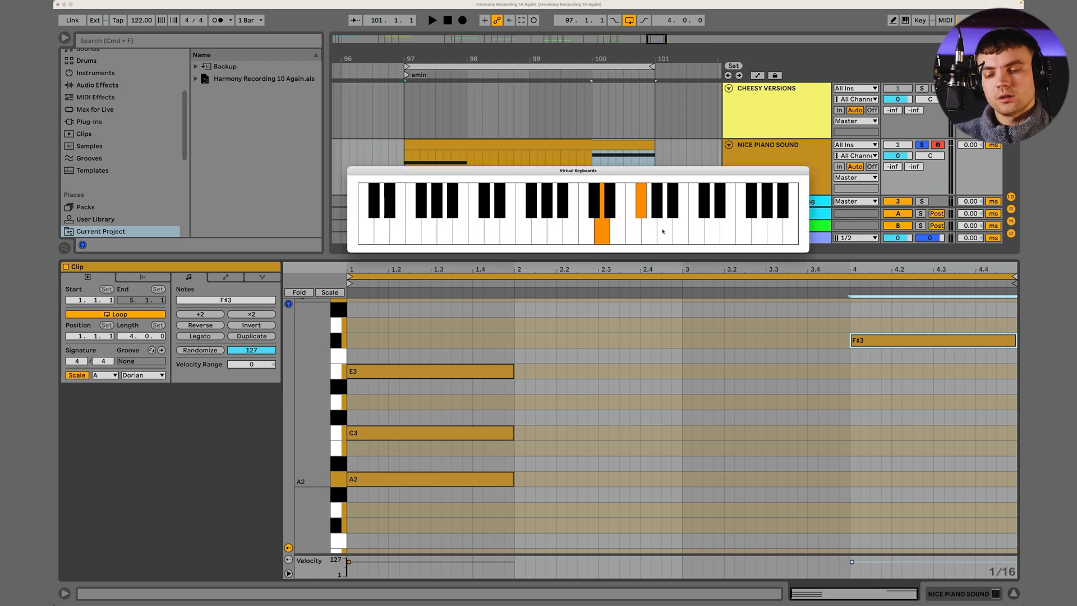
click(663, 230)
click(641, 201)
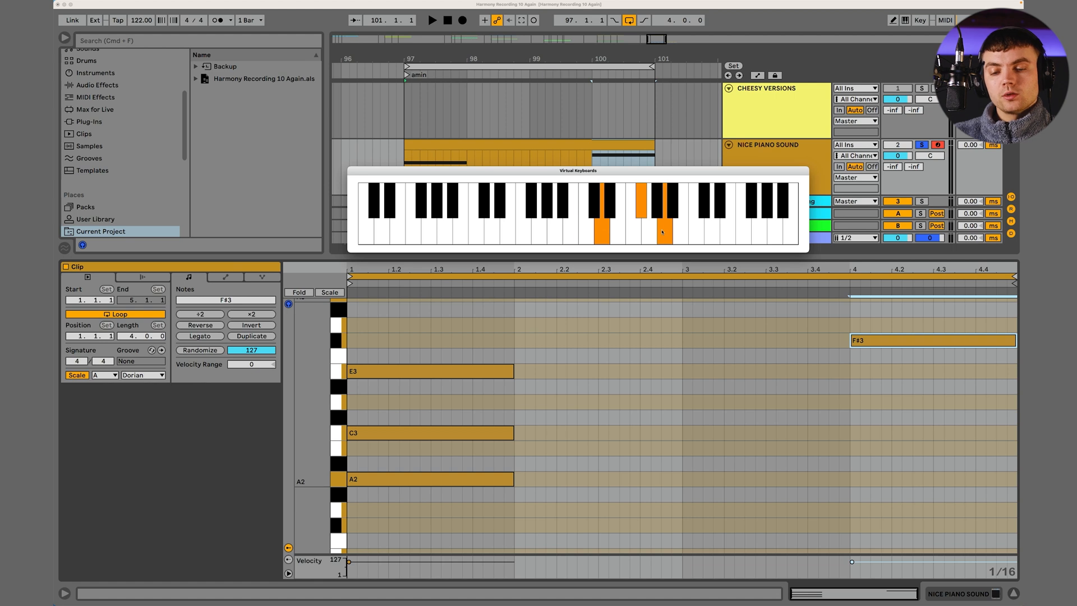
click(662, 232)
click(568, 235)
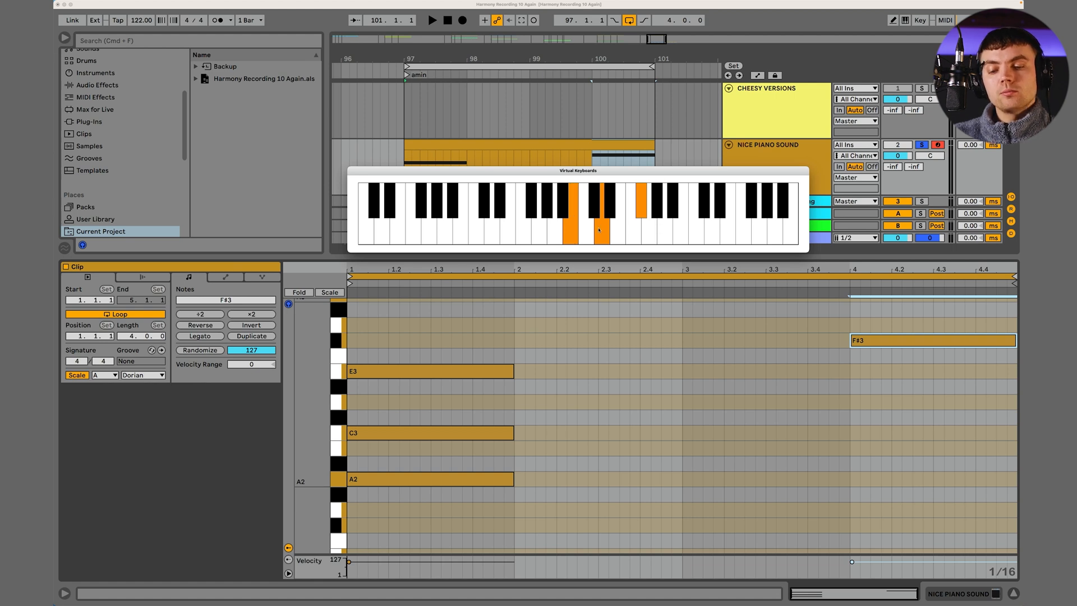
click(637, 208)
- Complete the D major chord in bar 4 by copying the F#3 note to D3 and A2
click(884, 367)
drag(880, 343, 879, 479)
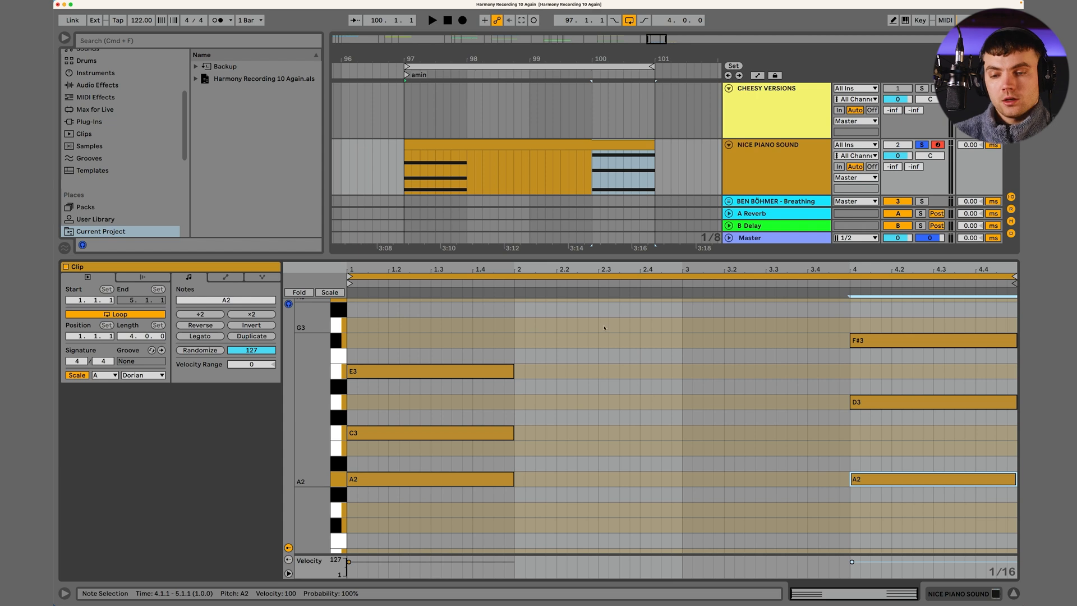
- Add a locator named "DMAJ (dorian)" at 100.1.1
right_click(595, 73)
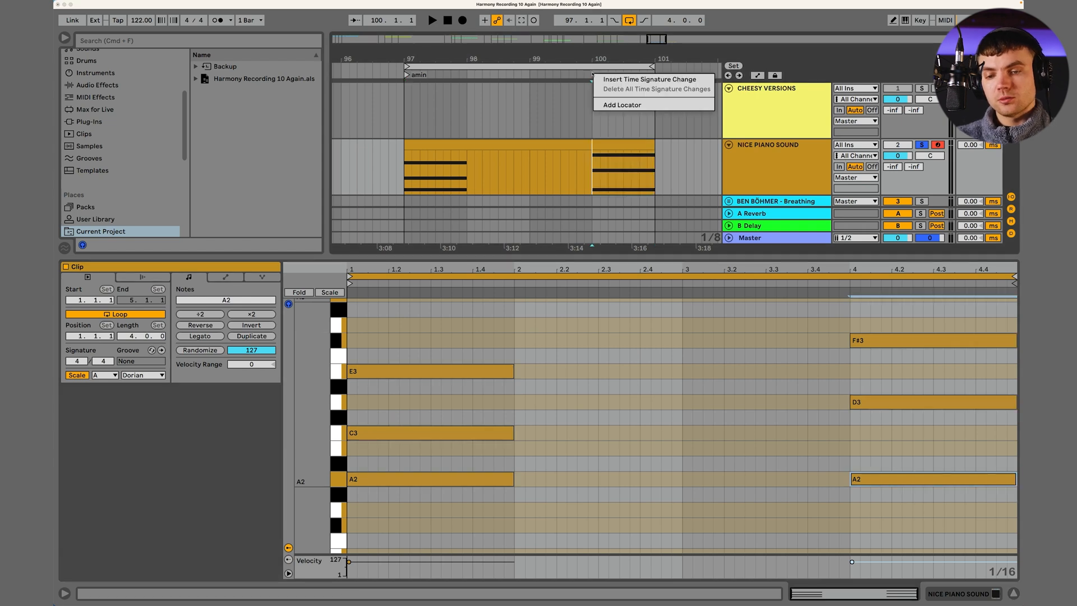
click(612, 103)
text(DMAJ)
key(Return)
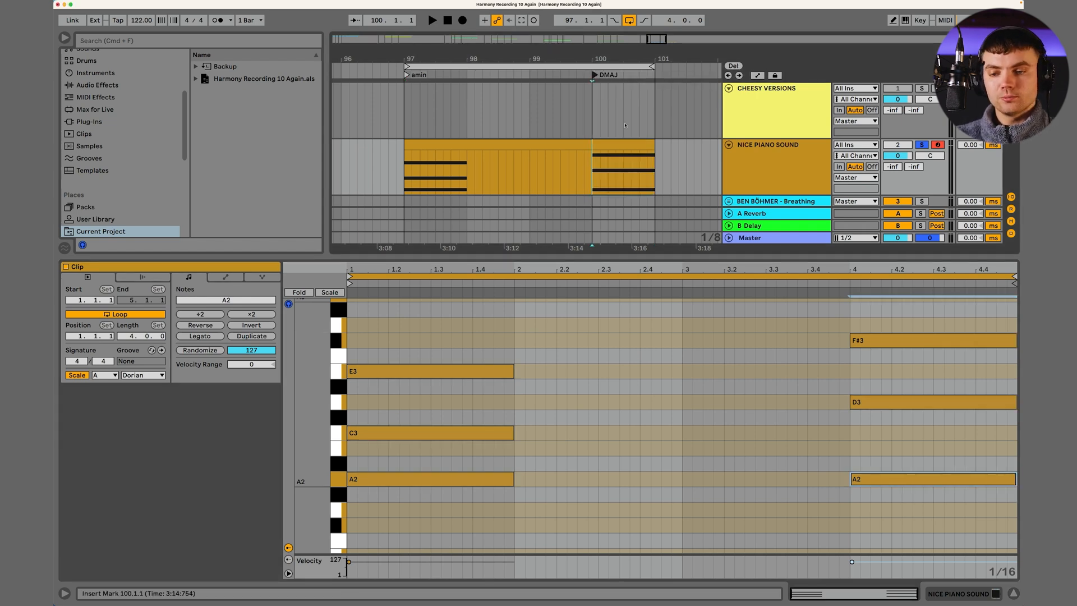
key(plus)
right_click(622, 74)
click(638, 91)
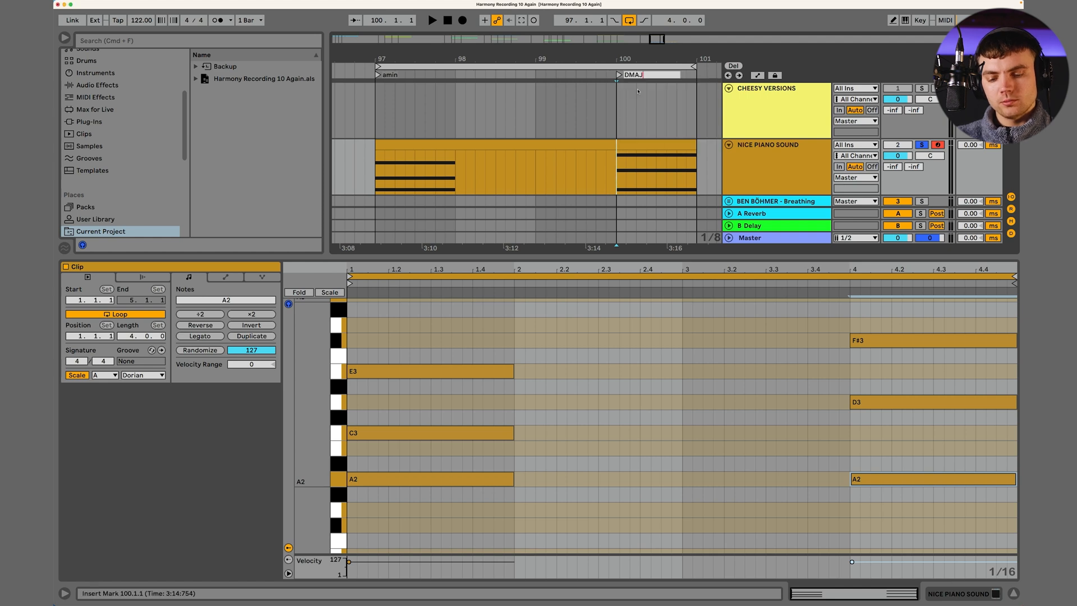
text((dorian))
key(Return)
drag(596, 49, 592, 47)
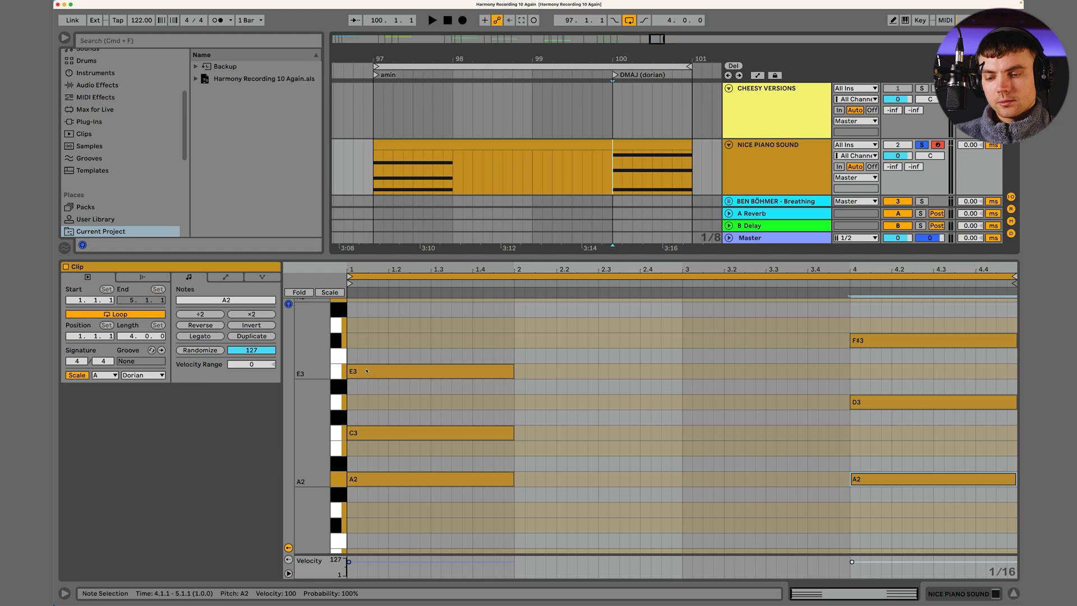
- Demonstrate the A minor and E minor chords on the piano with the Virtual Keyboards window shown
key(super+Tab)
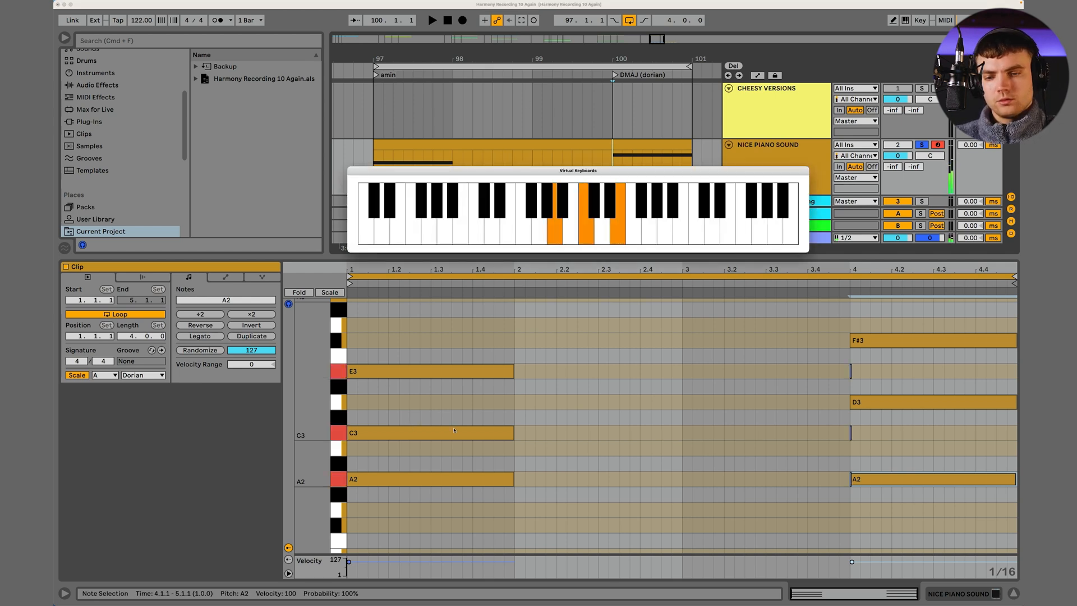
key(super+Tab)
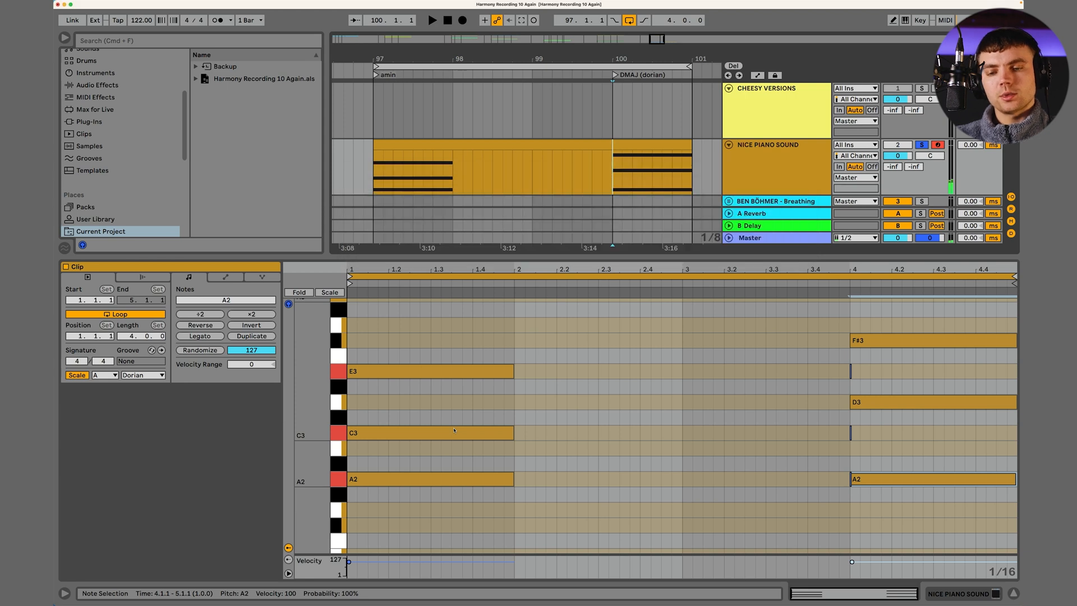
key(super+Tab)
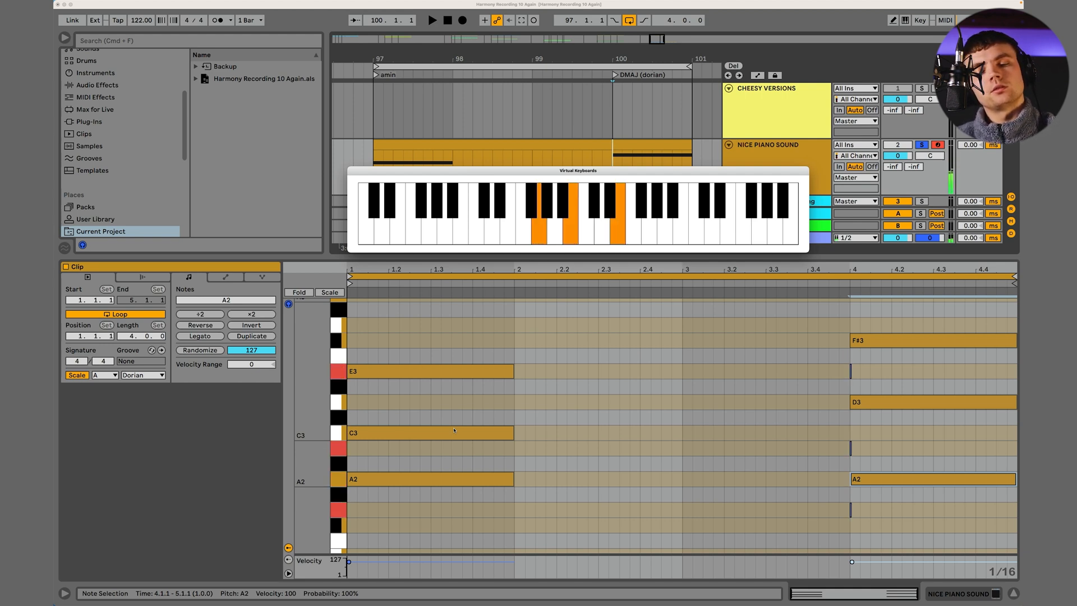
key(super+Tab)
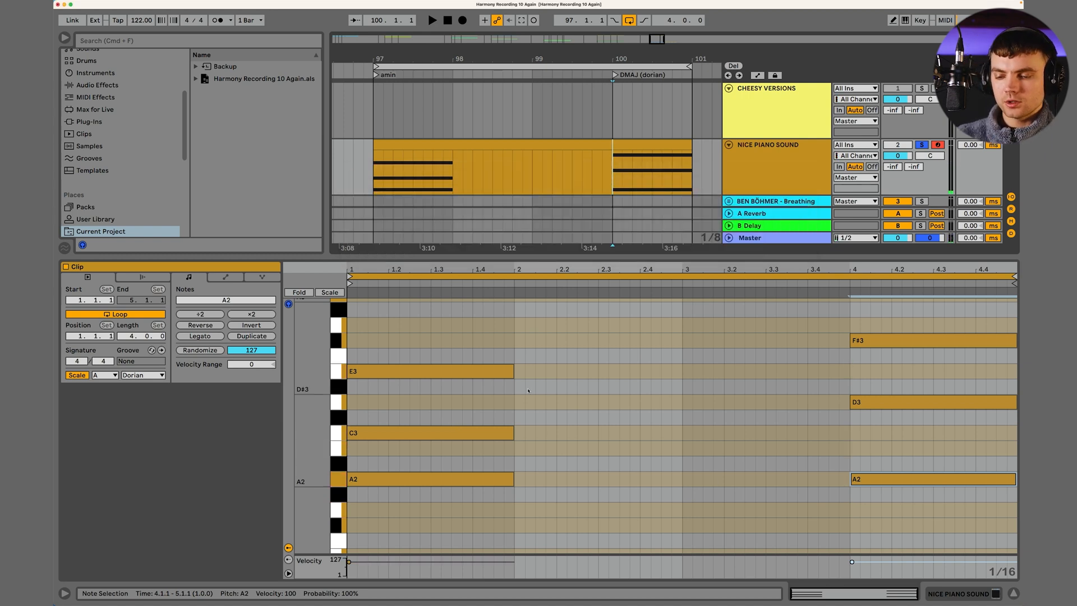
- Build an E minor chord in the clip's second bar by copying the E3 note there and adding B2 and G2
click(436, 366)
key(super+d)
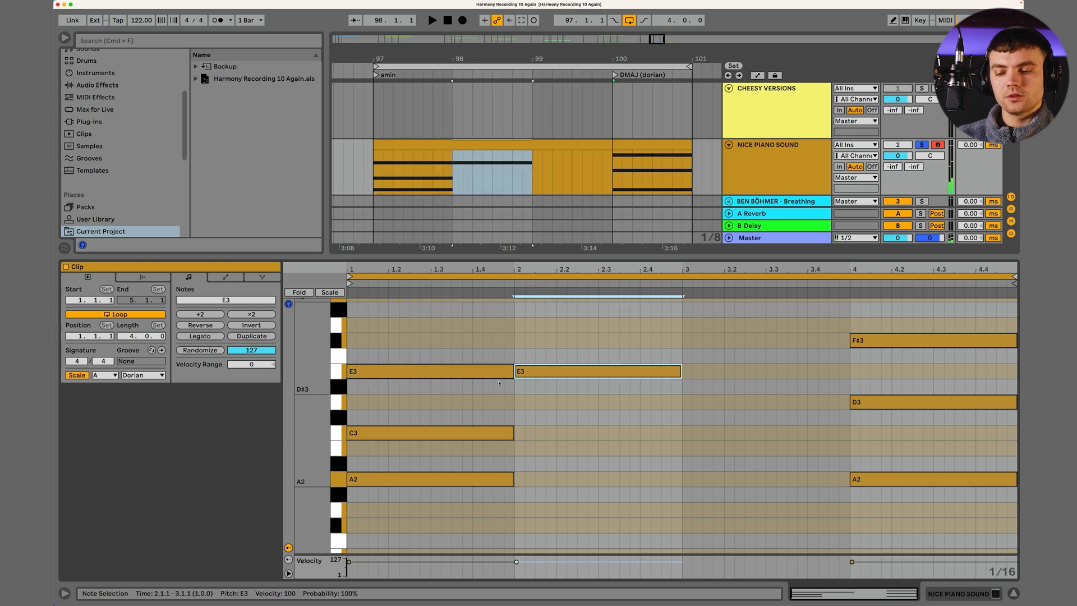
drag(561, 371, 564, 452)
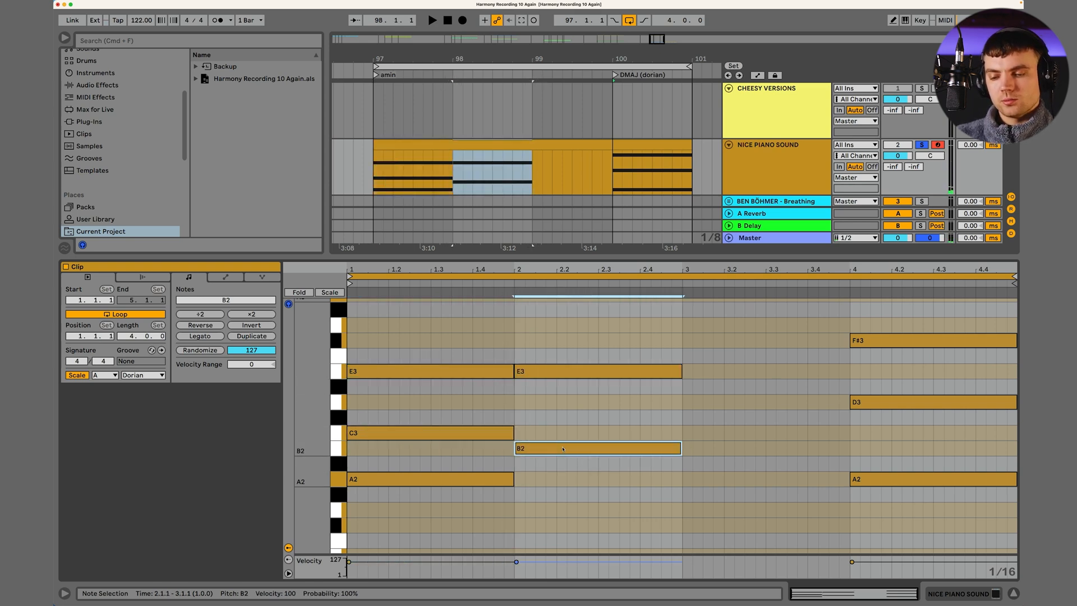
scroll(561, 449, down, 2)
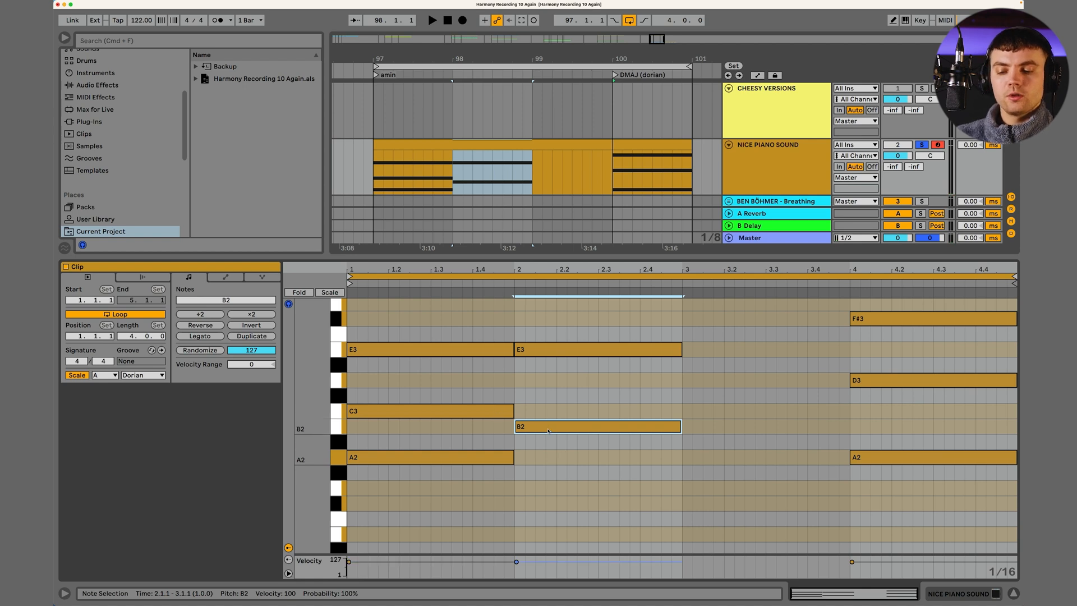
key(super+Tab)
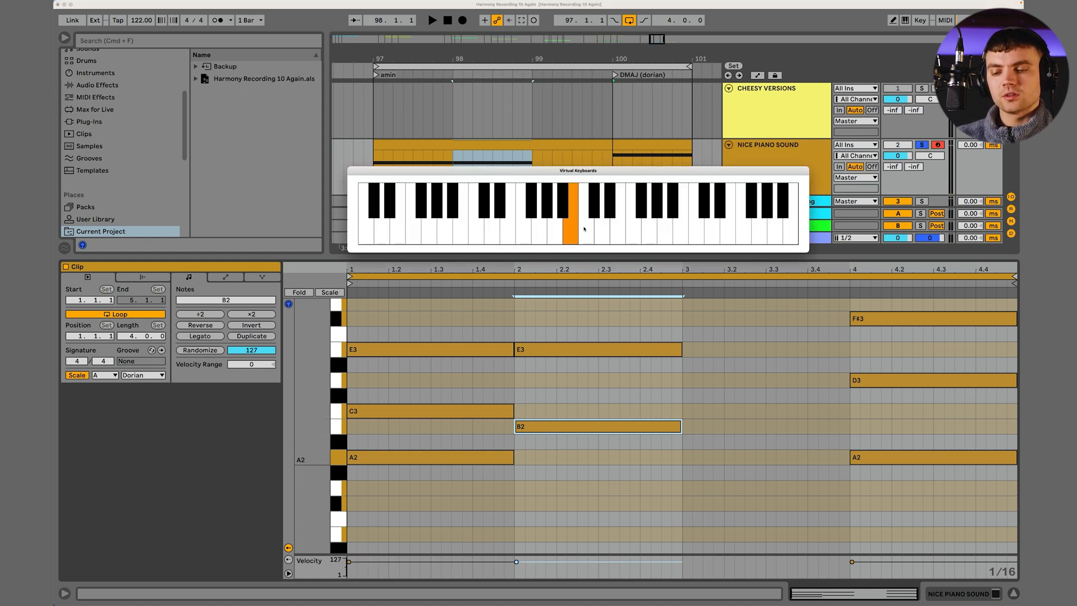
click(505, 229)
click(506, 228)
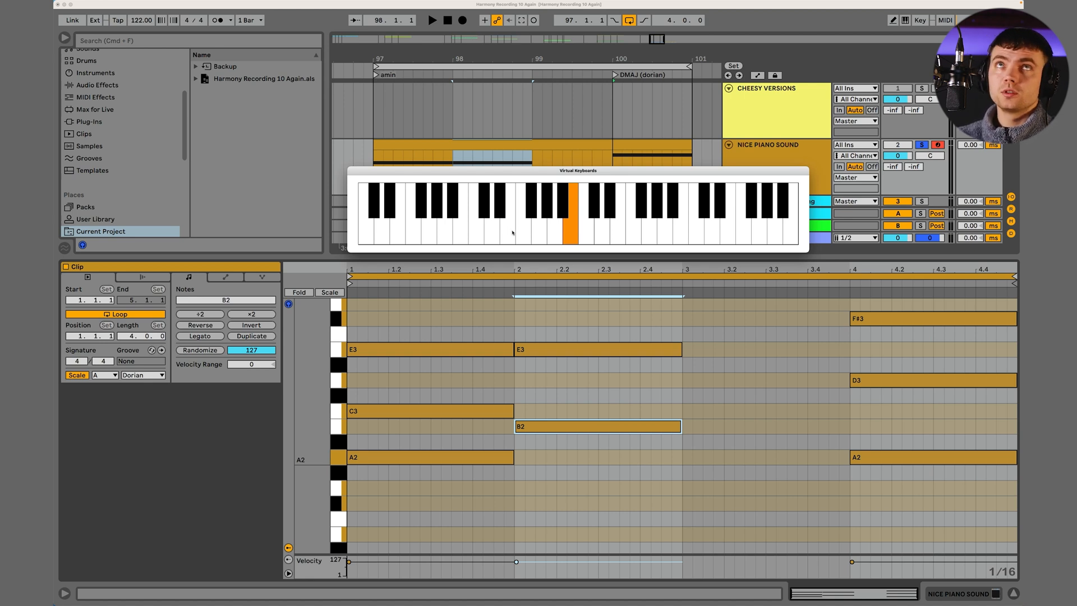
key(super+Tab)
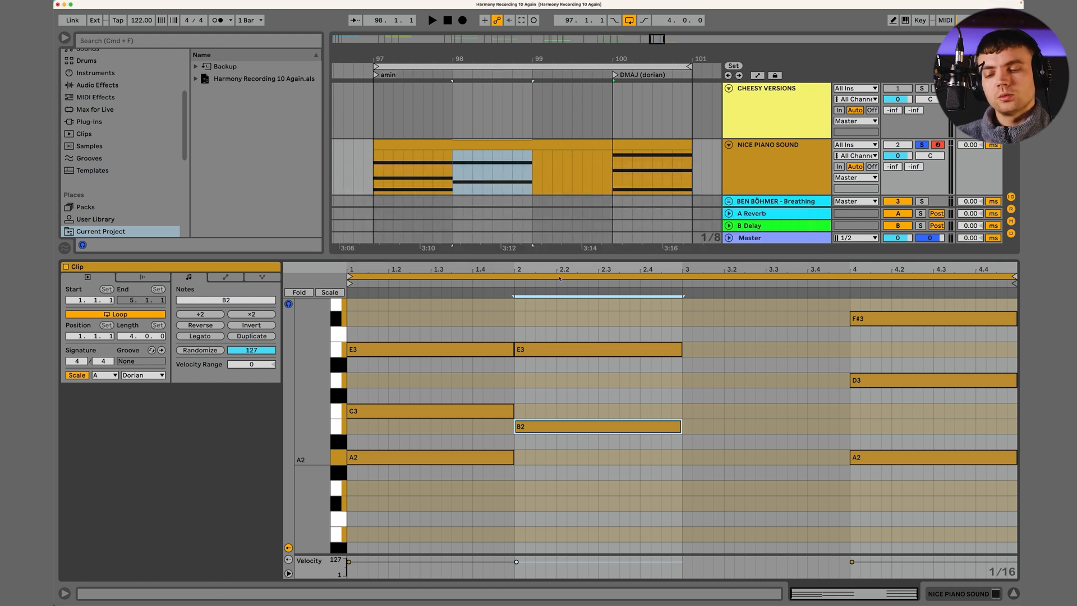
scroll(562, 419, down, 1)
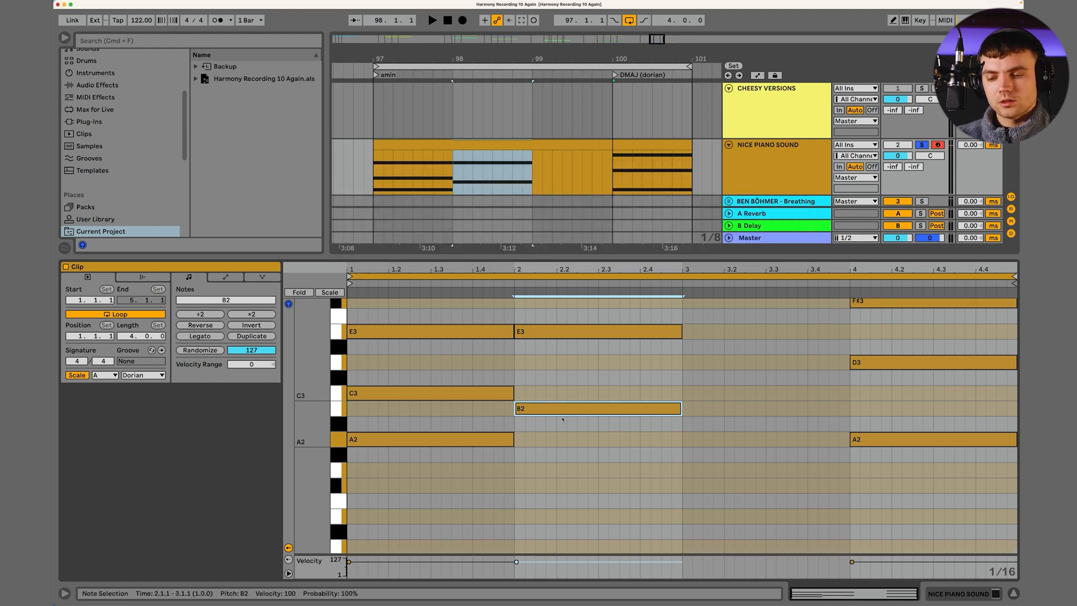
drag(561, 408, 553, 472)
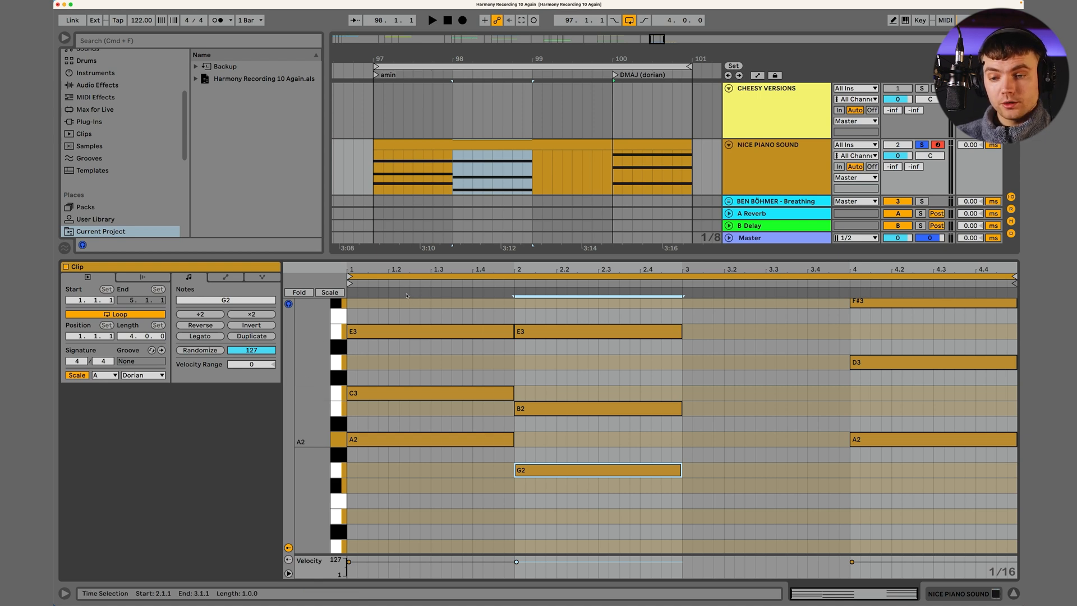
- Add a locator named "emin" at 98.1.1 and demonstrate the E minor chord with the Virtual Keyboards window shown briefly
right_click(454, 76)
click(483, 107)
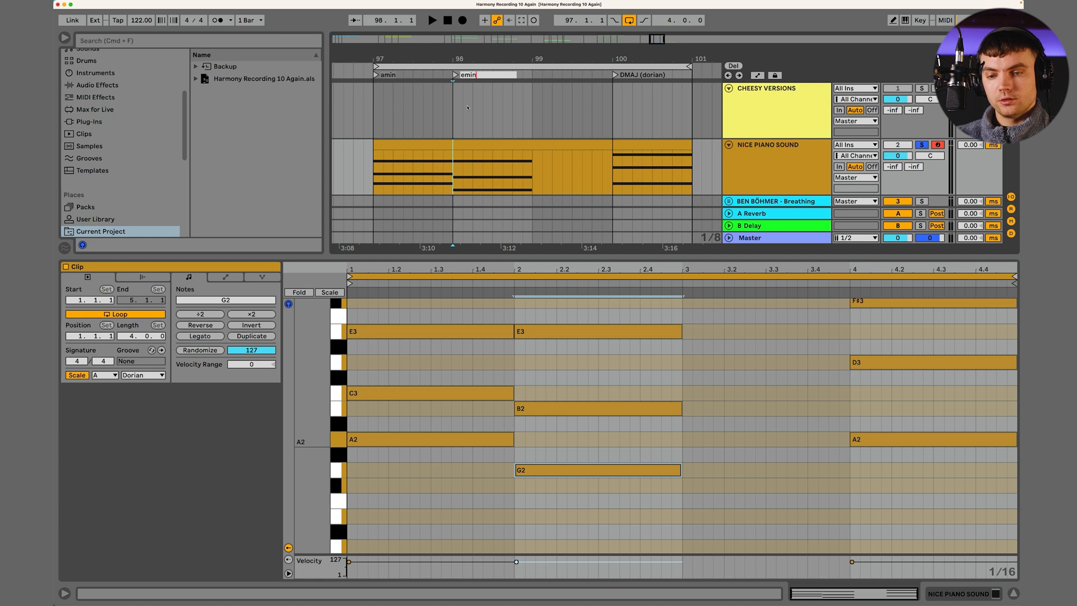
key(space)
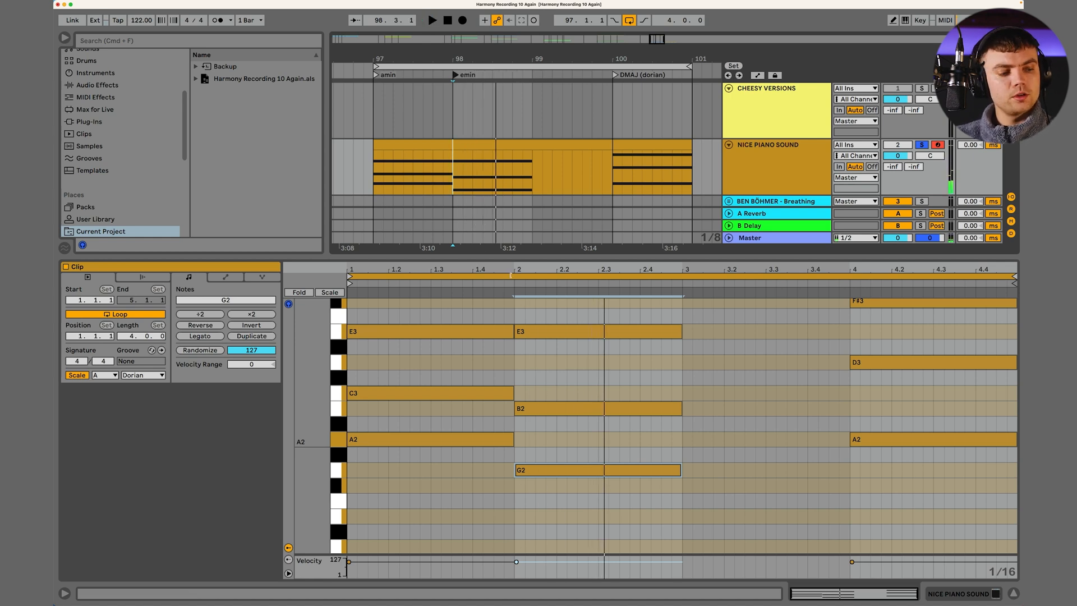
key(super+Tab)
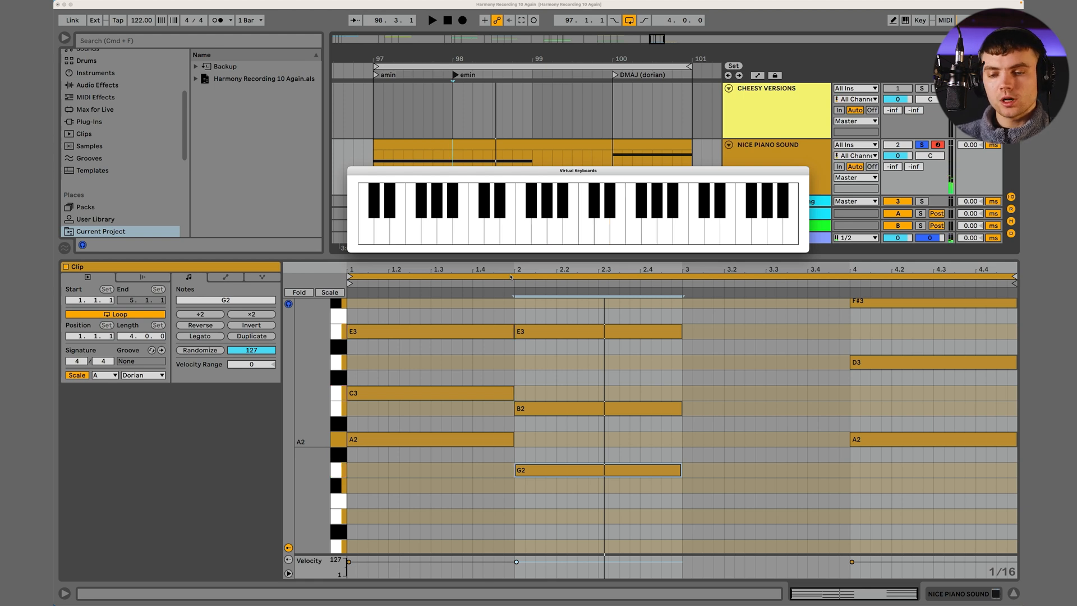
key(super+Tab)
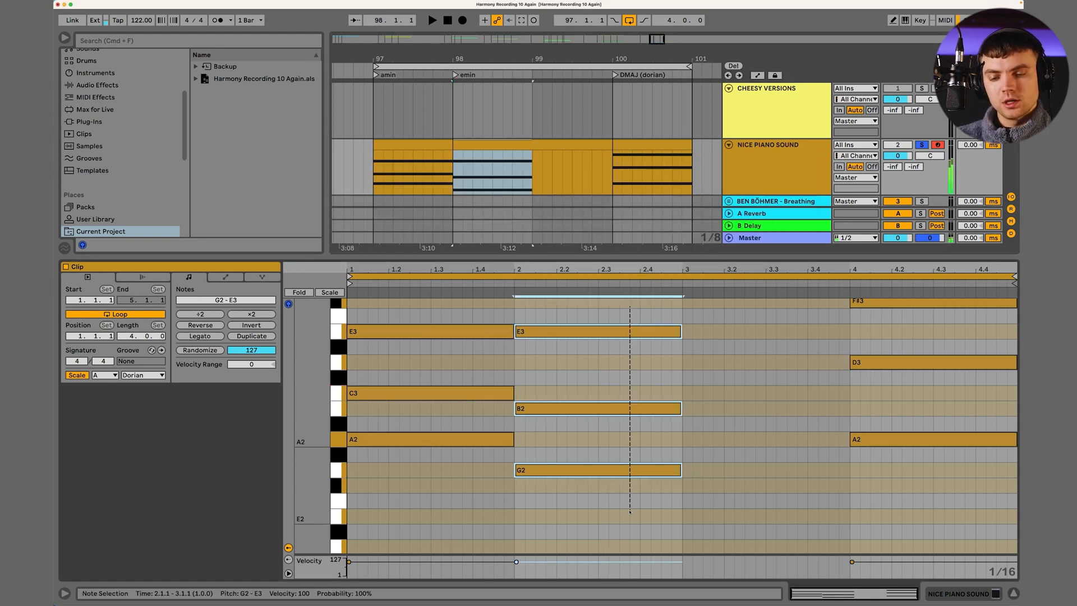
- Build a G major chord in the clip's third bar by duplicating the E minor chord and lowering its E3 to D3
key(super+d)
click(715, 330)
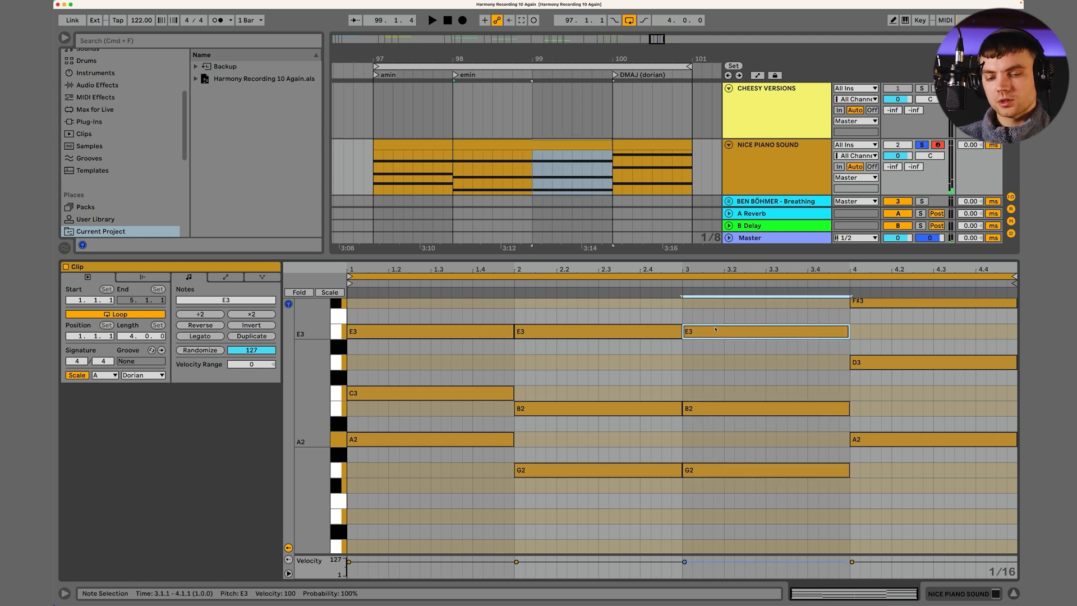
key(Down)
key(Down)
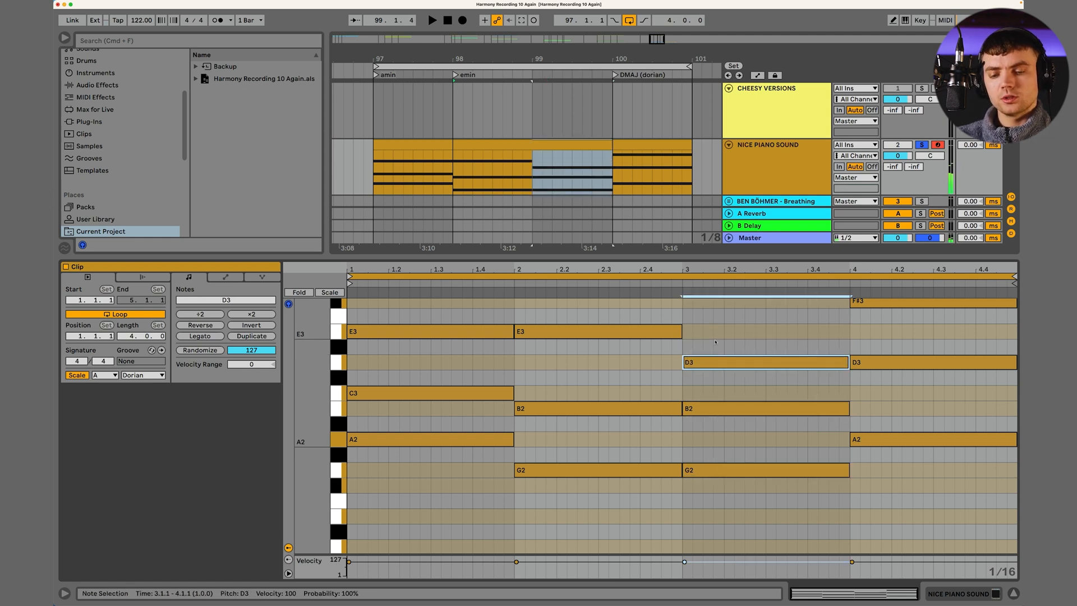
click(710, 408)
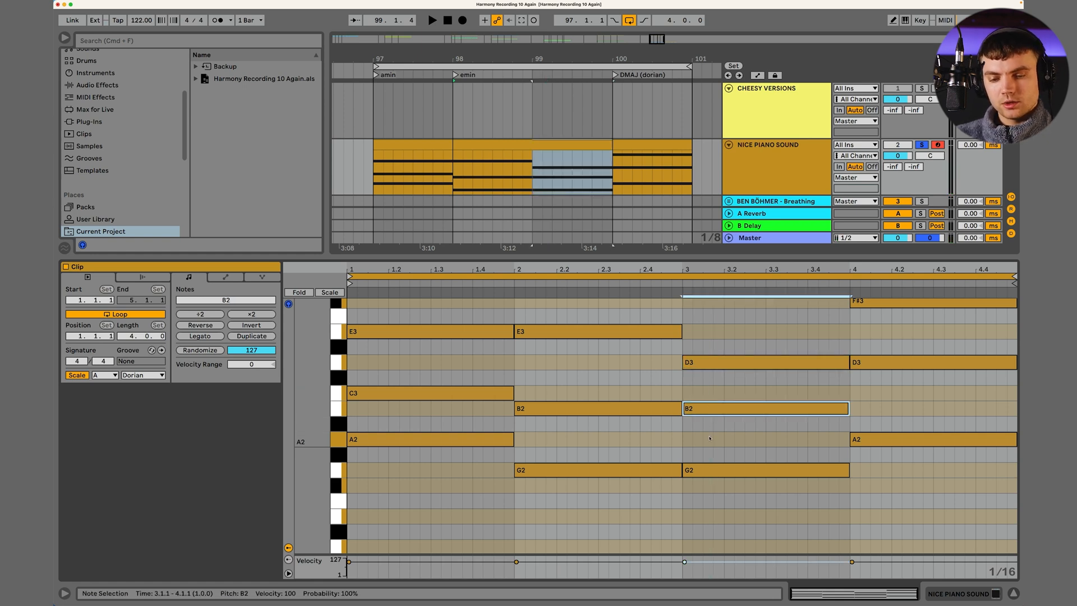
scroll(714, 382, up, 2)
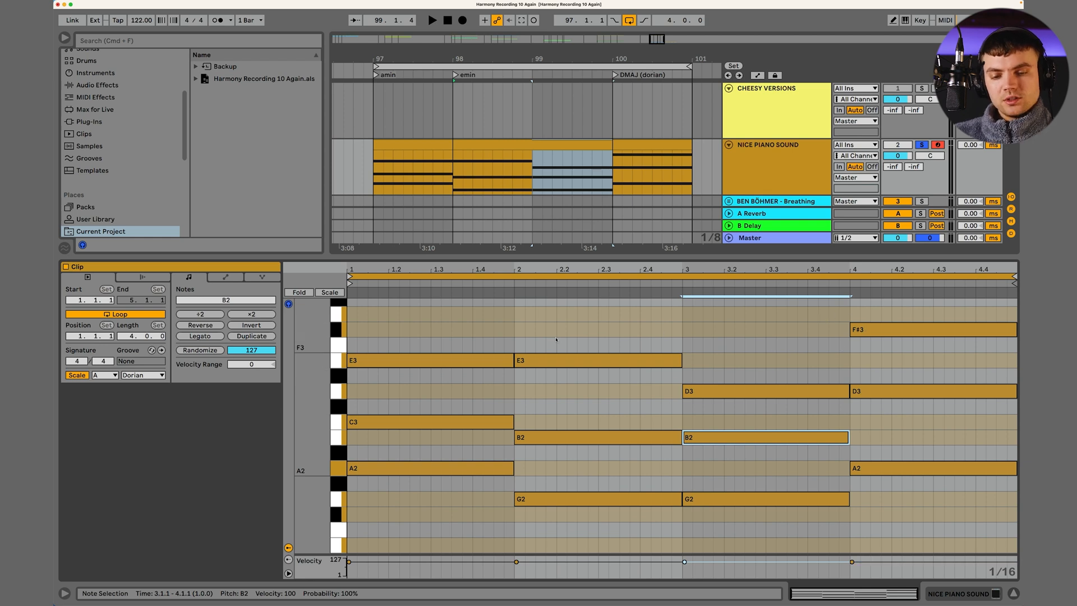
- Try the fourth-bar F#3 note an octave lower and return it to its original pitch
click(920, 330)
key(shift+Down)
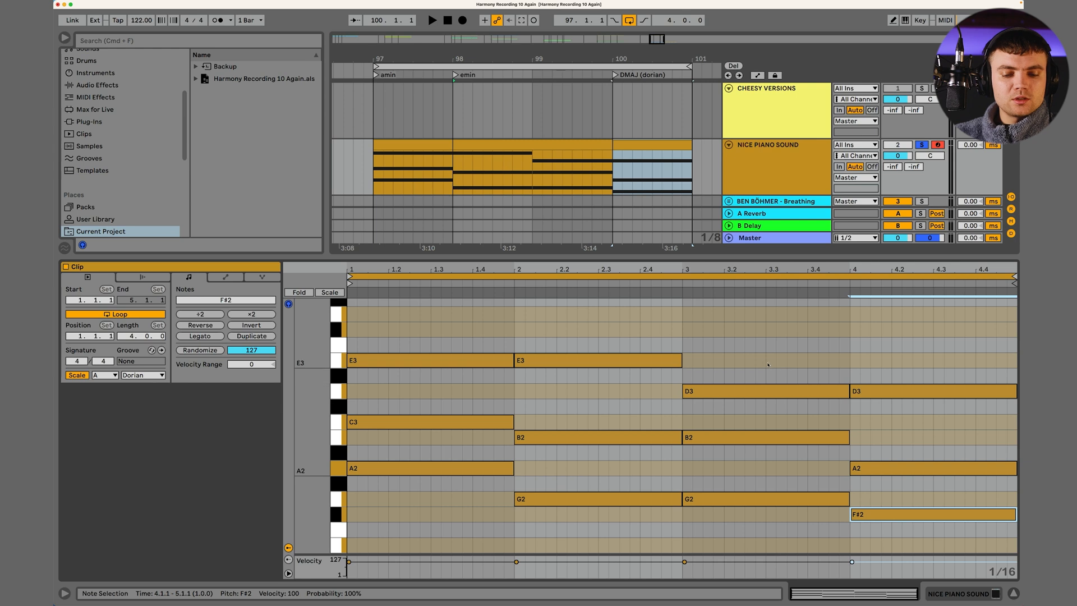
key(shift+Up)
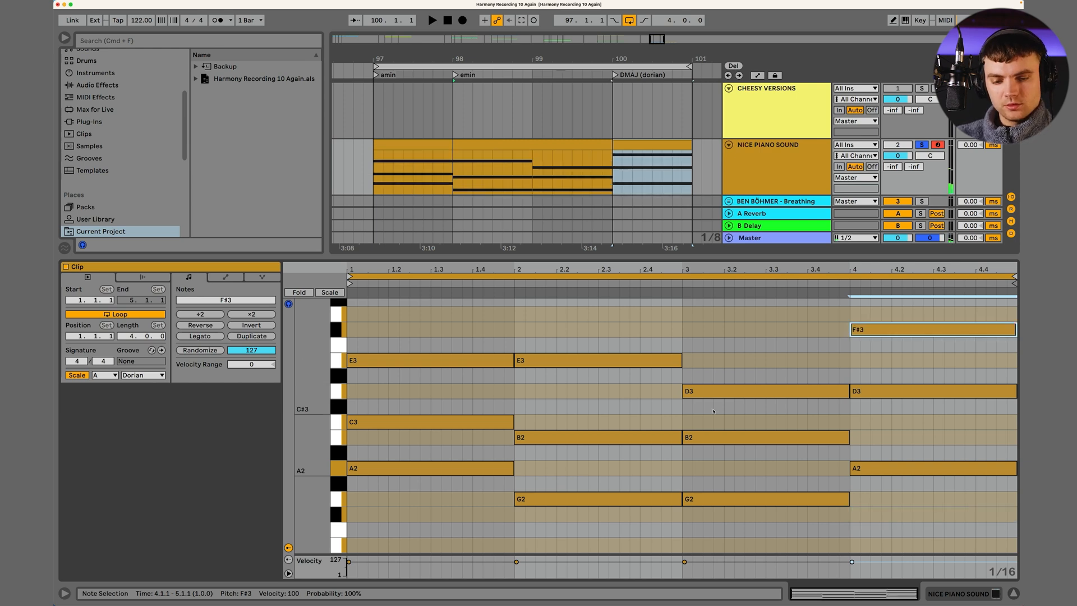
key(shift+Down)
key(shift+Up)
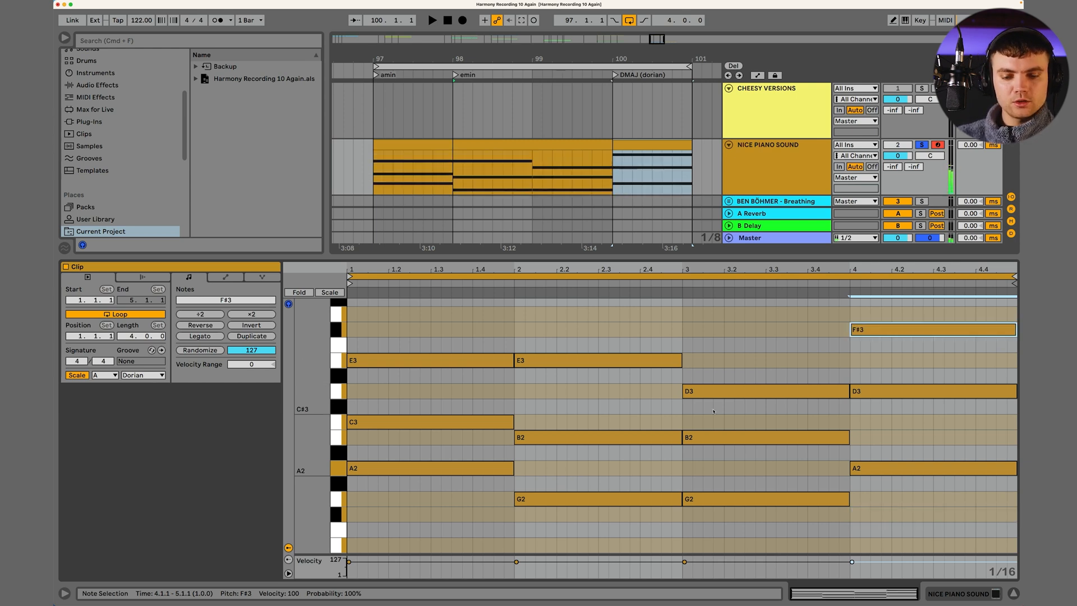
- Play the progression and add a locator named "G maj" at 99.1.1
key(space)
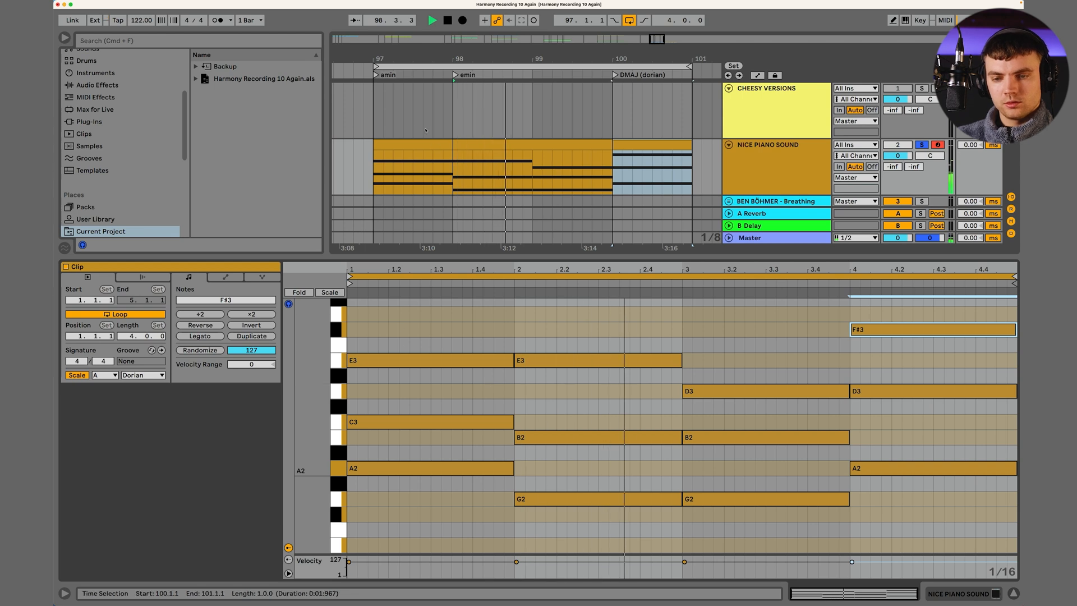
right_click(533, 77)
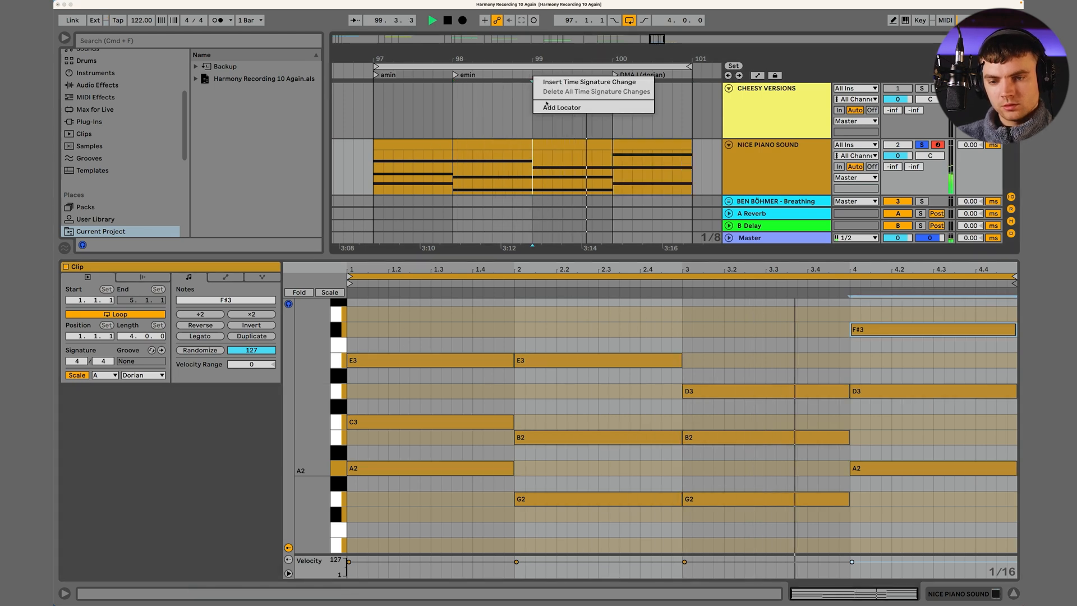
click(549, 107)
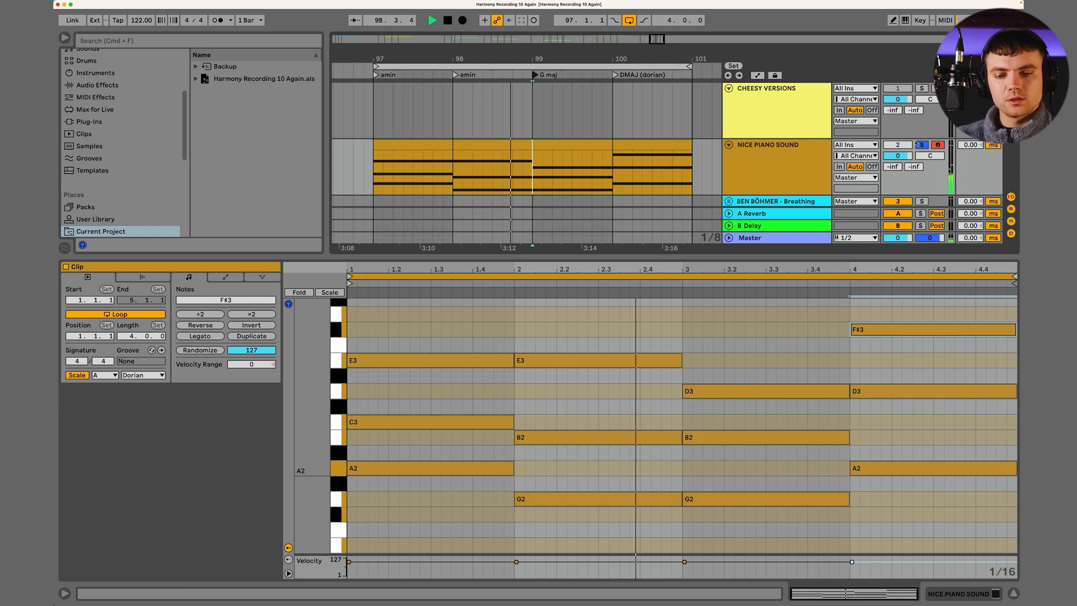
- Take the NICE PIANO SOUND track out of solo, select its four-bar clip and mute the track
click(779, 162)
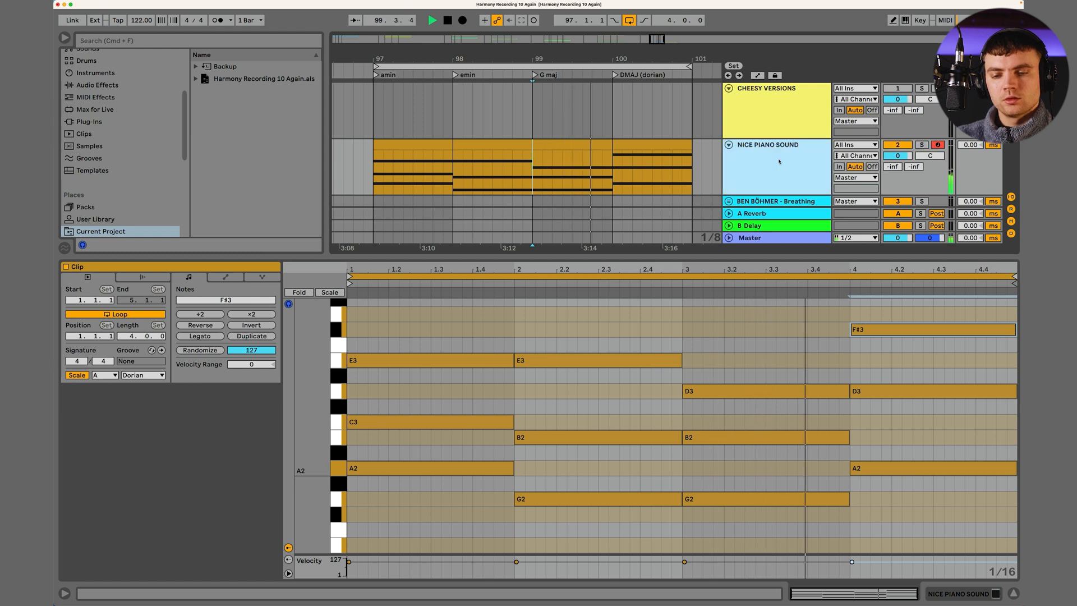
click(583, 145)
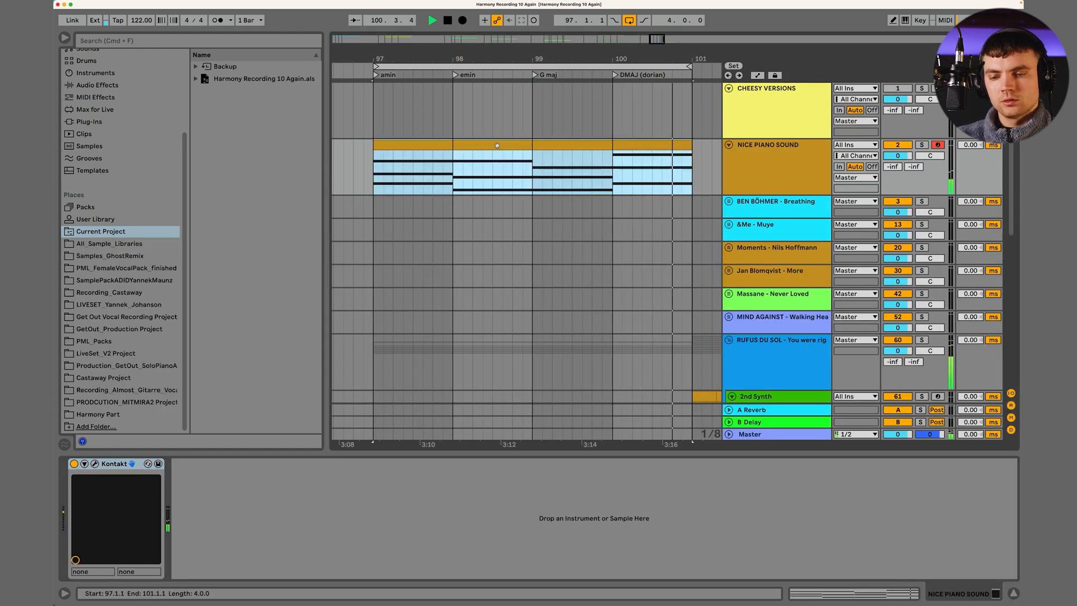
scroll(569, 220, down, 1)
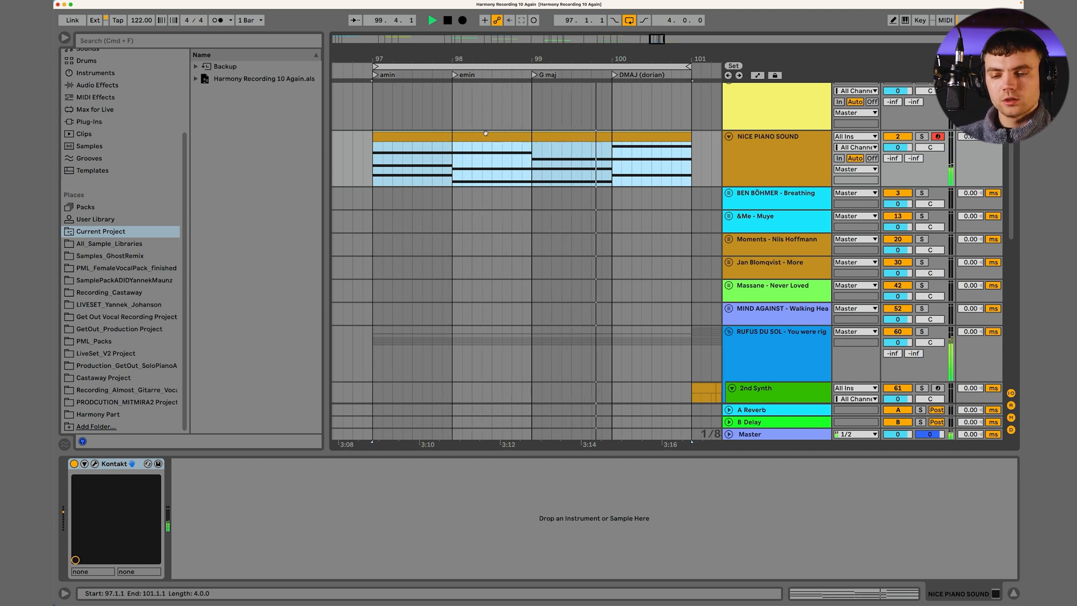
click(897, 137)
- Place an empty A Dorian MIDI clip on the BASS track across bars 97 to 101 and open it for editing
scroll(384, 208, down, 10)
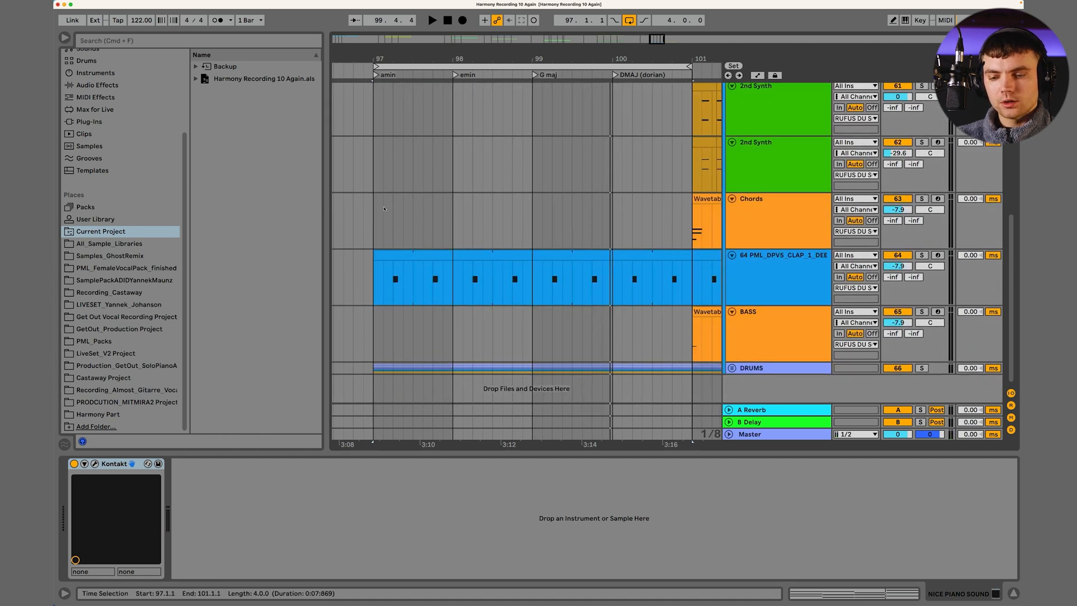
click(369, 314)
key(super+v)
double_click(438, 309)
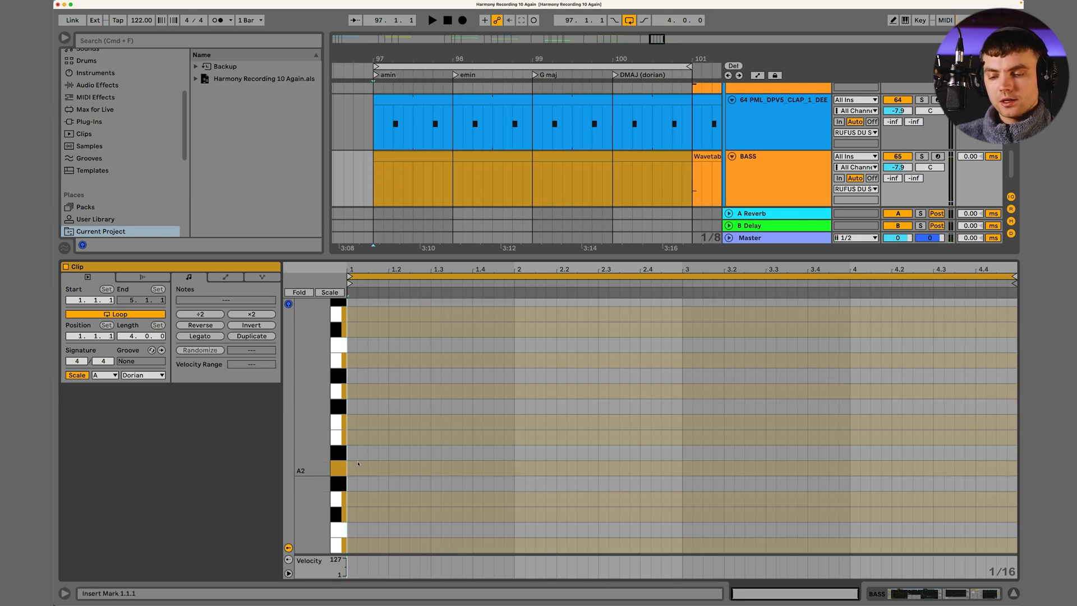
- Add two 1/16 A2 notes to the bass clip, at 1.1.1 and 1.2.3
double_click(351, 468)
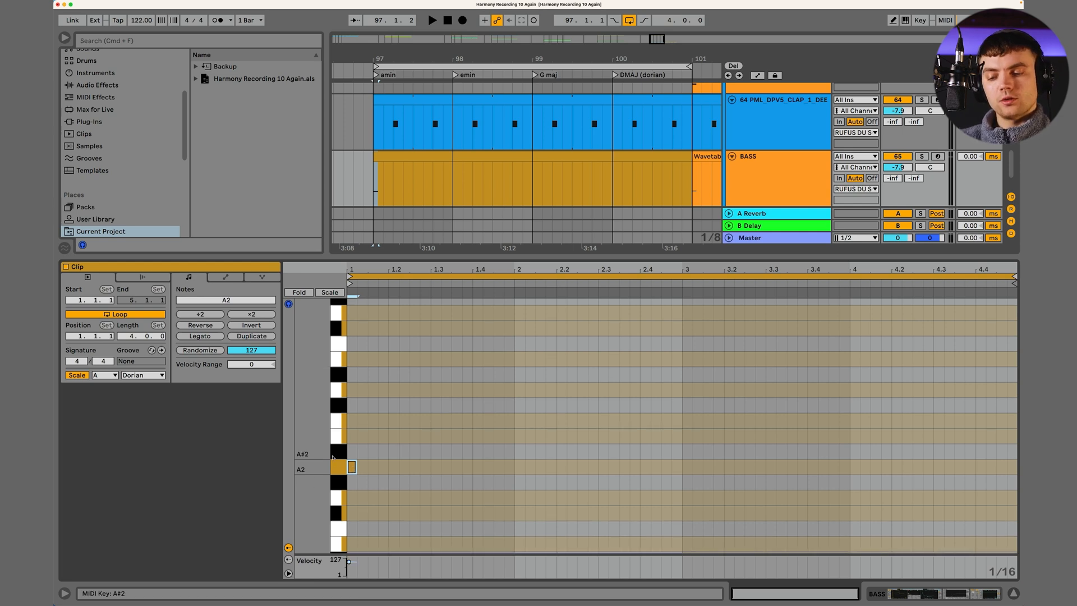
click(352, 466)
click(356, 440)
click(353, 469)
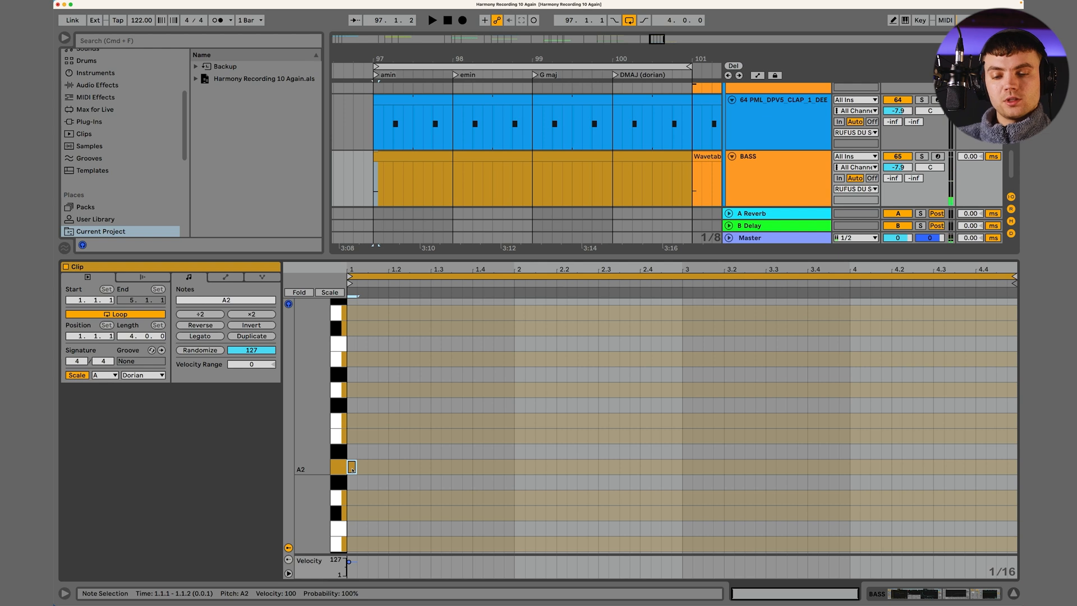
key(space)
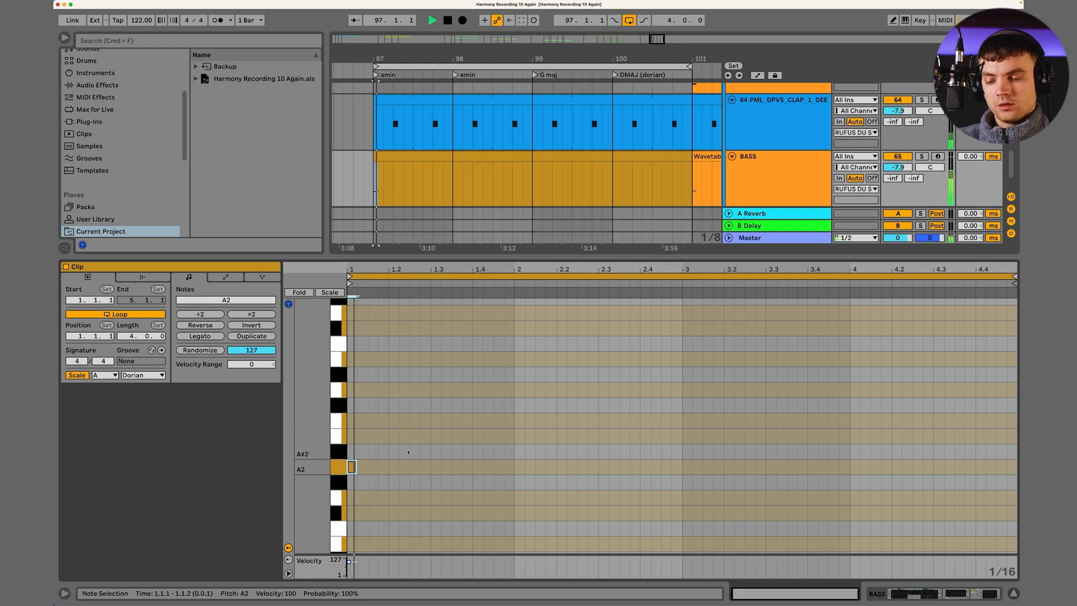
double_click(414, 467)
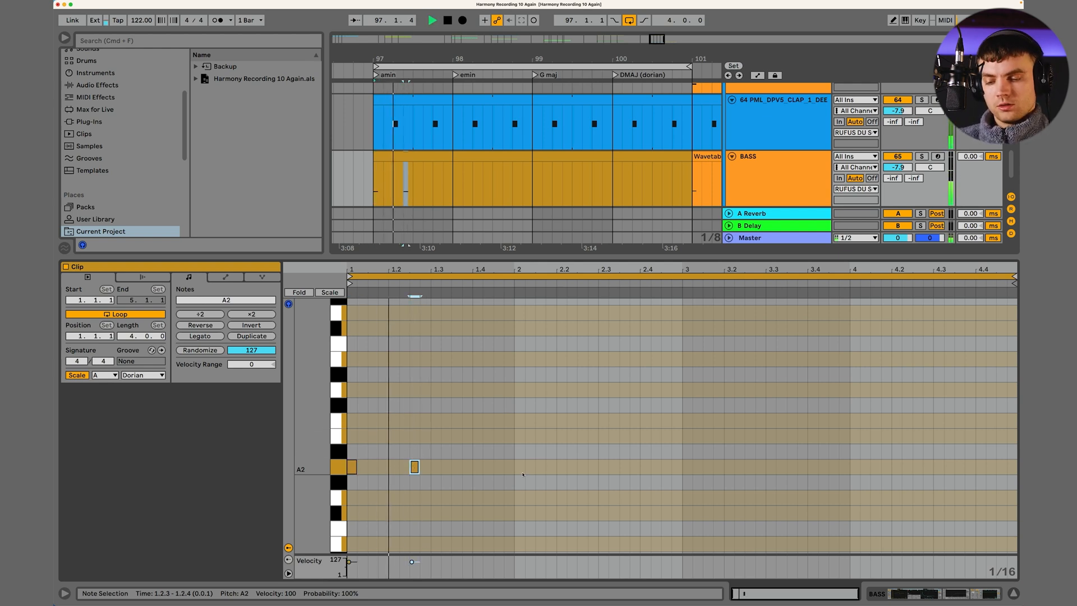
key(space)
- Duplicate the two A2 bass notes into the second bar and lower the copies to E2
key(super+a)
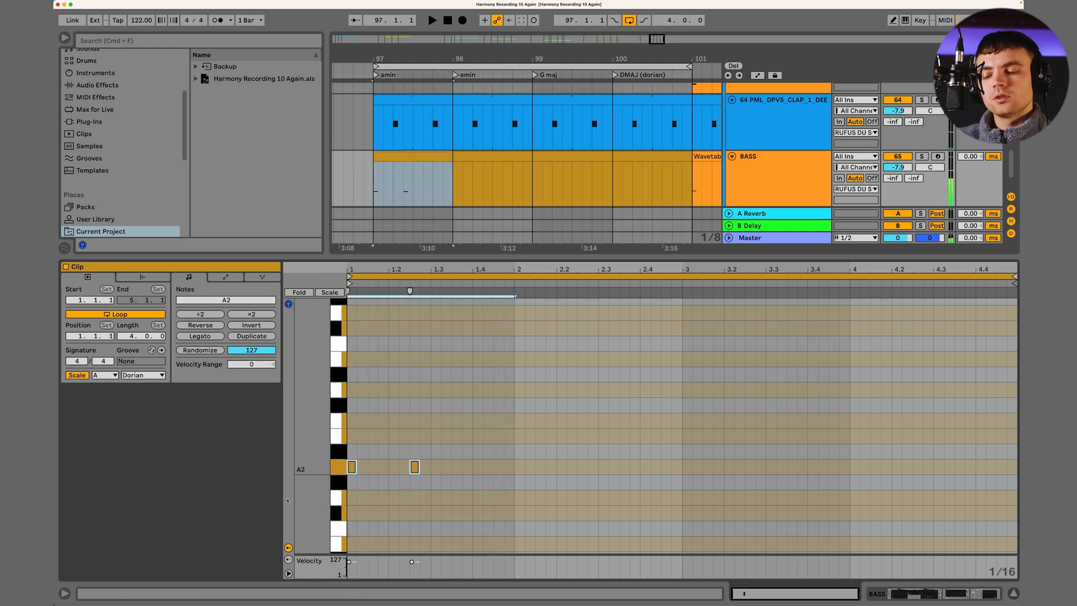
key(super+d)
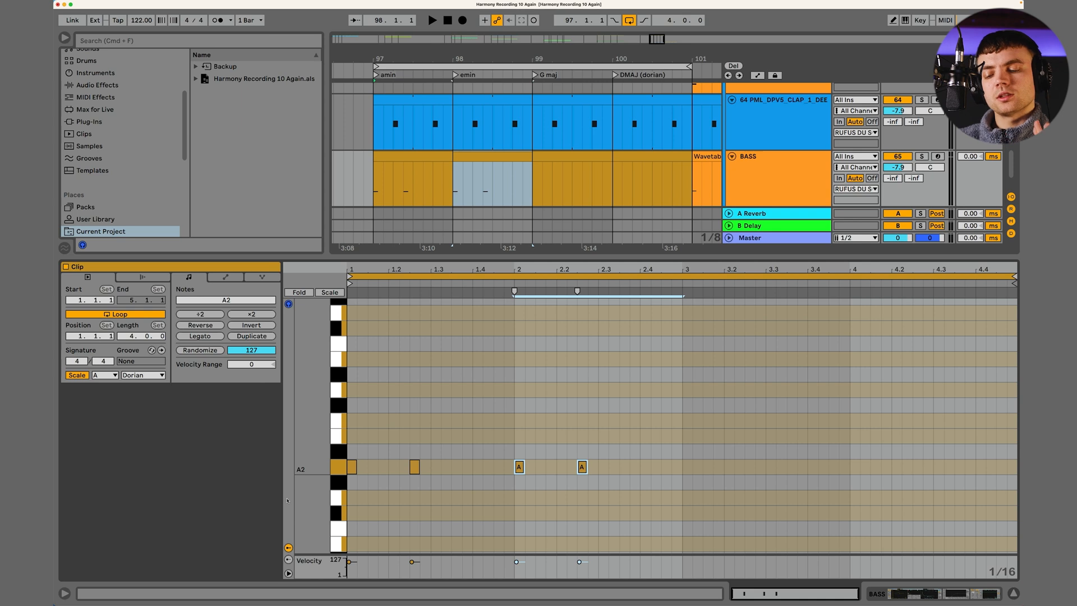
key(super+l)
key(Down)
key(Down)
key(Down)
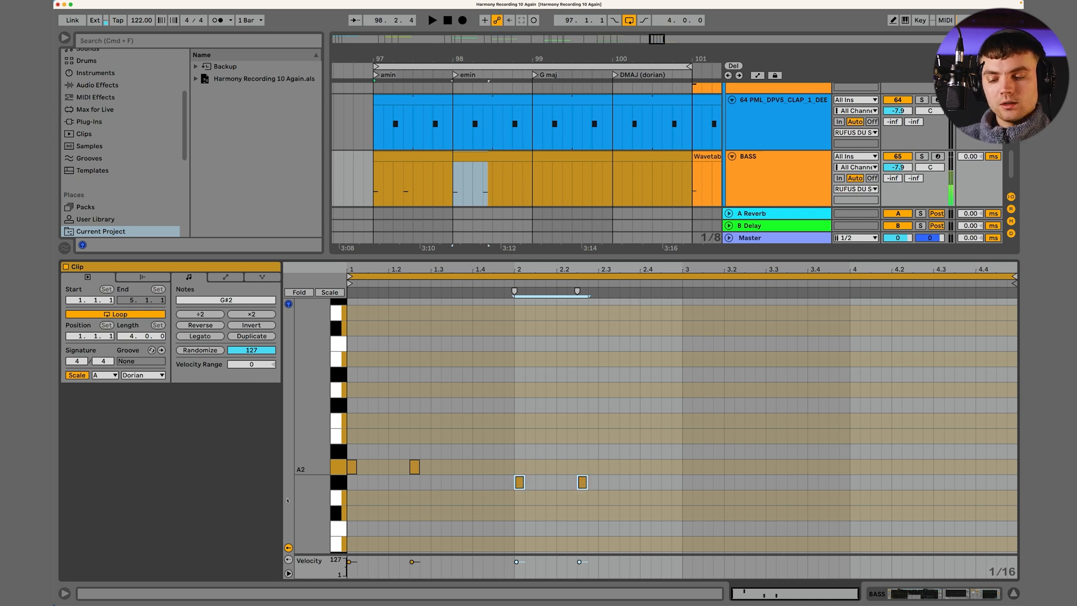
key(space)
scroll(525, 447, down, 3)
- Duplicate the E2 bass notes, shift the copies to the start of the third bar and raise them to G2
key(super+d)
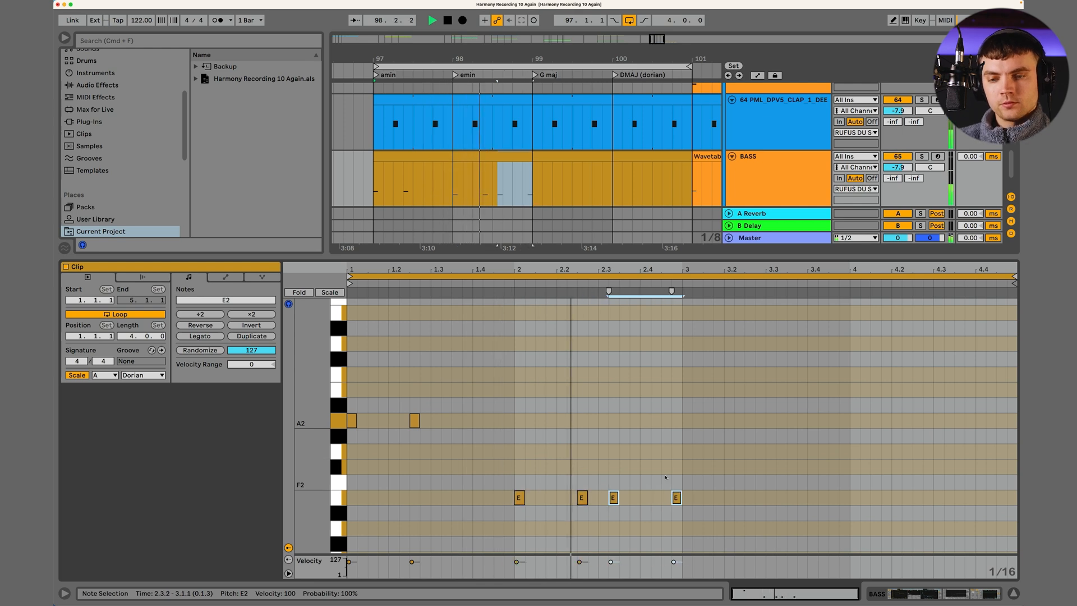
key(Right)
key(Right)
key(Right)
key(Right)
key(Right)
key(Right)
key(Right)
key(space)
key(Up)
key(Up)
key(Up)
- Duplicate the G2 bass notes to the start of the fourth bar, lower them to D2 and add another D2 at 4.4.3
key(space)
key(super+d)
key(Right)
key(Right)
key(Right)
key(Right)
key(Right)
key(Right)
key(Right)
key(Right)
key(Right)
key(Down)
key(Down)
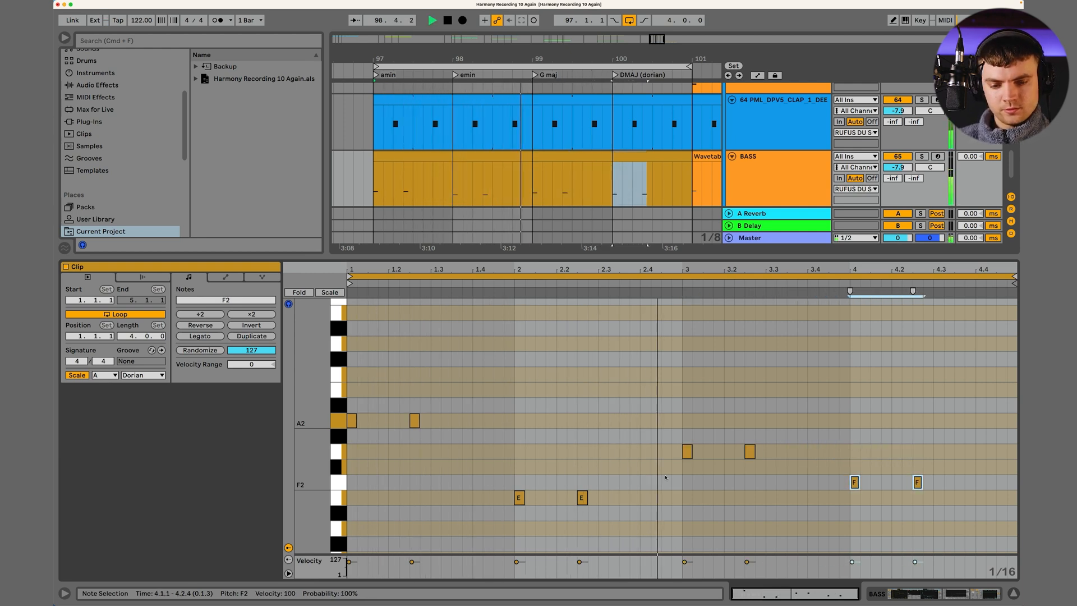
key(Down)
key(Down)
key(Down)
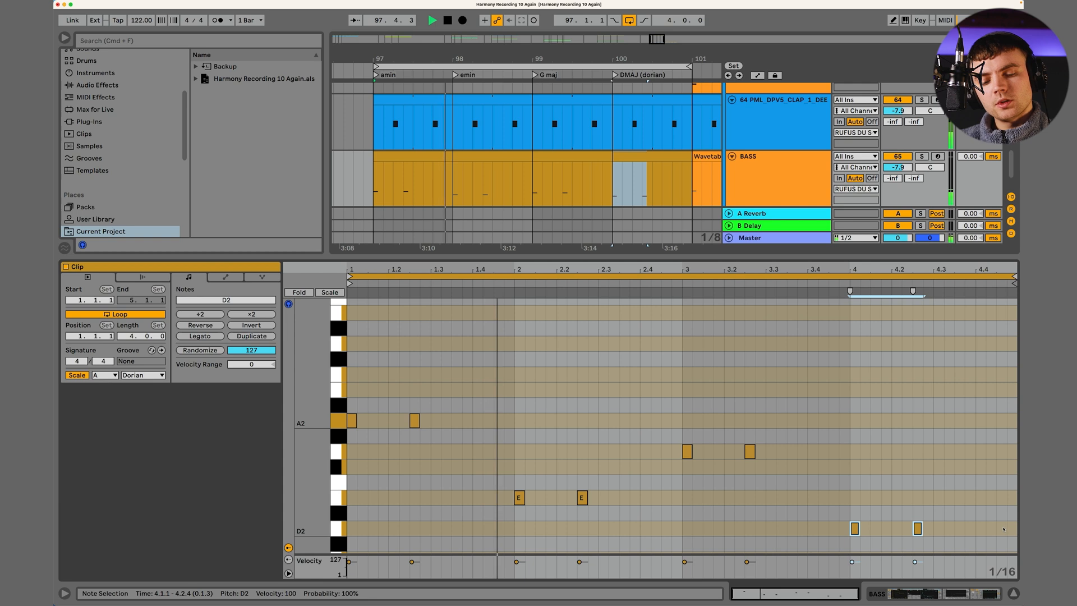
double_click(1003, 529)
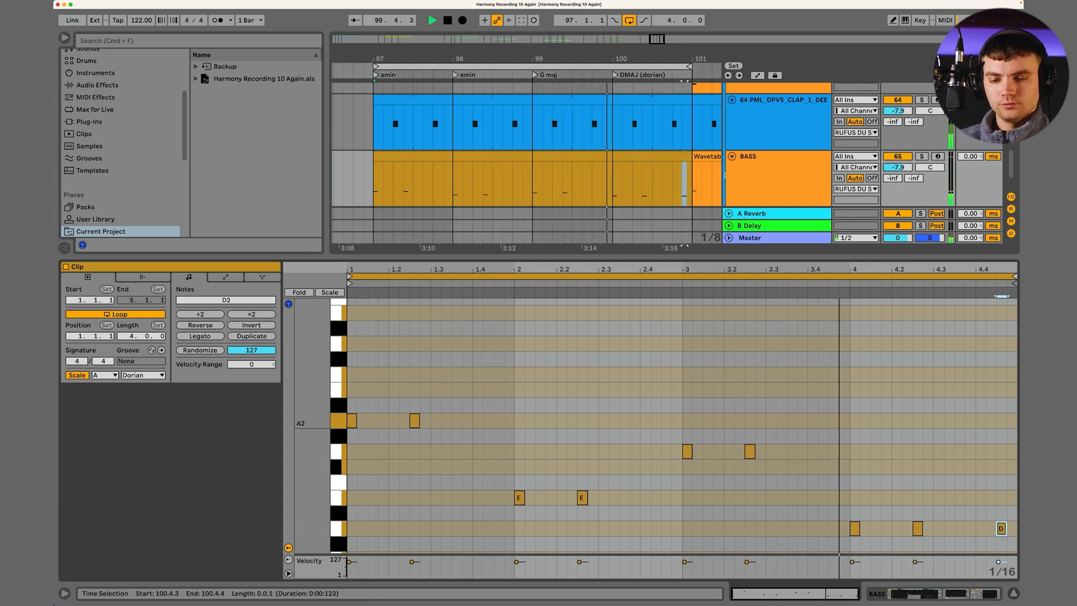
- Copy the four-bar BASS clip onto the Chords track at bar 97 and open the copy for editing
key(shift+Tab)
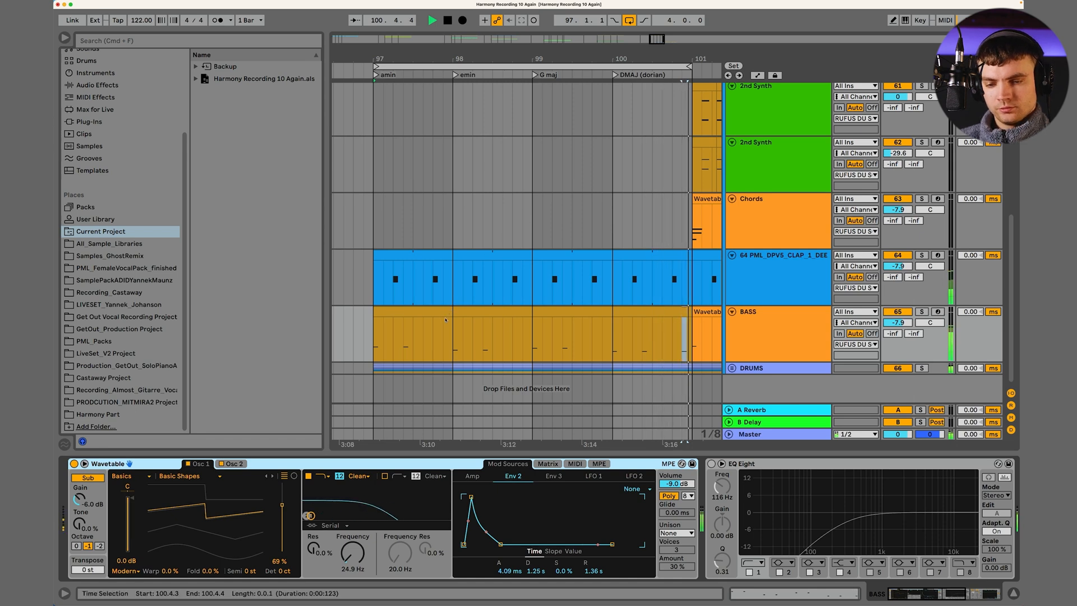
drag(445, 312, 429, 203)
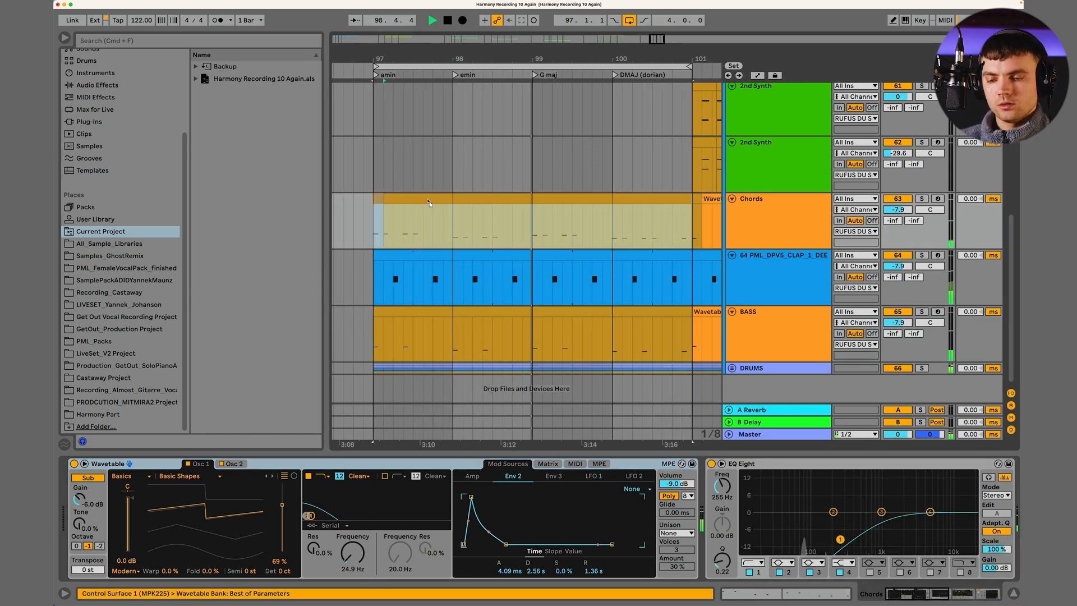
double_click(429, 203)
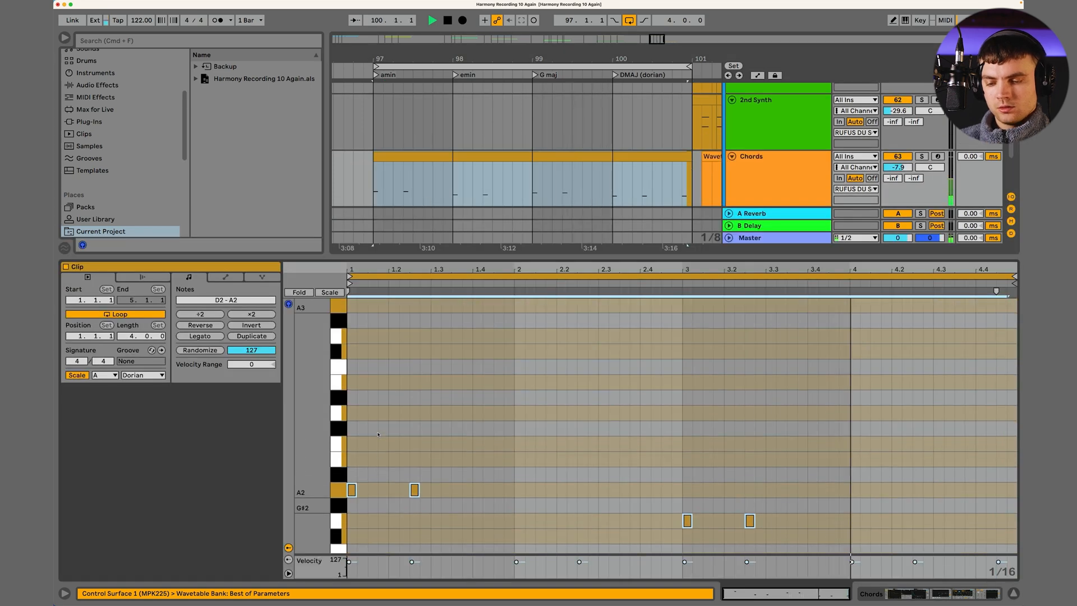
- Stop playback and duplicate all notes of the Chords clip a fifth higher, adding E3, B2, D3 and A2 above the roots
key(space)
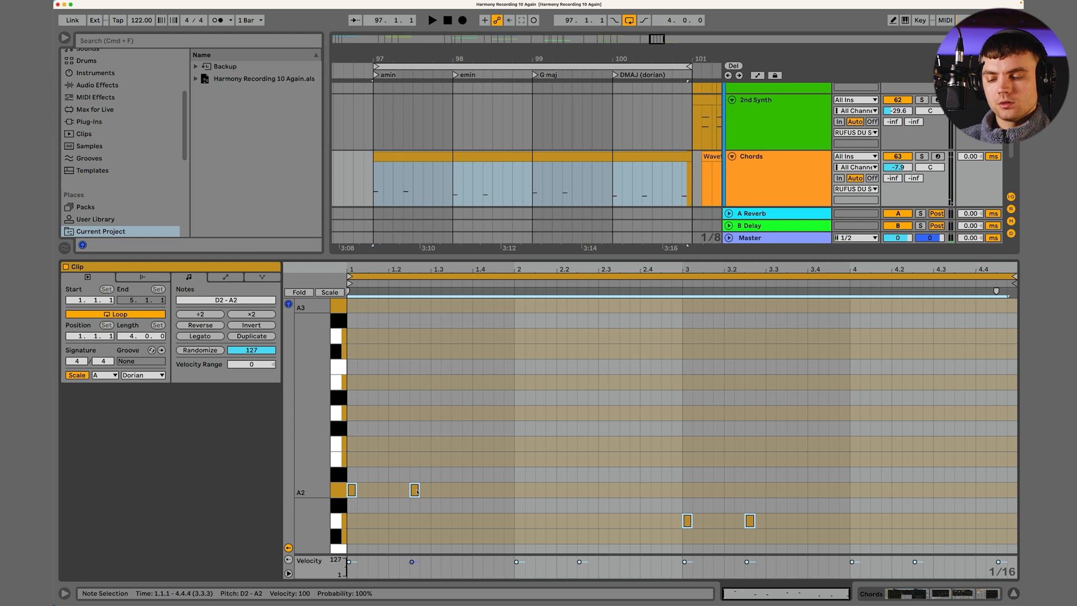
click(415, 493)
click(451, 457)
key(super+a)
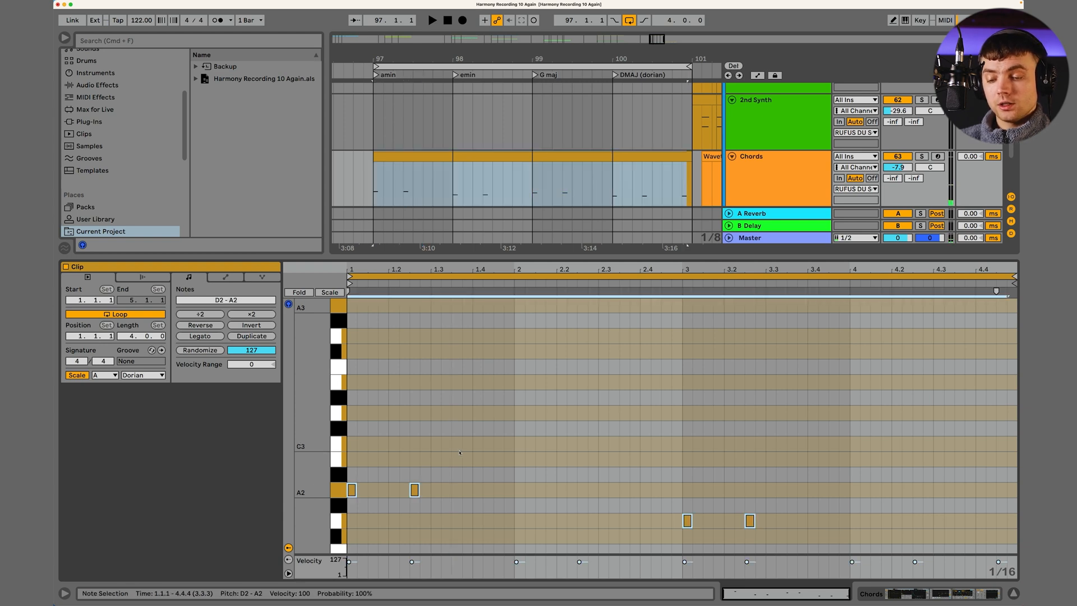
drag(416, 490, 416, 384)
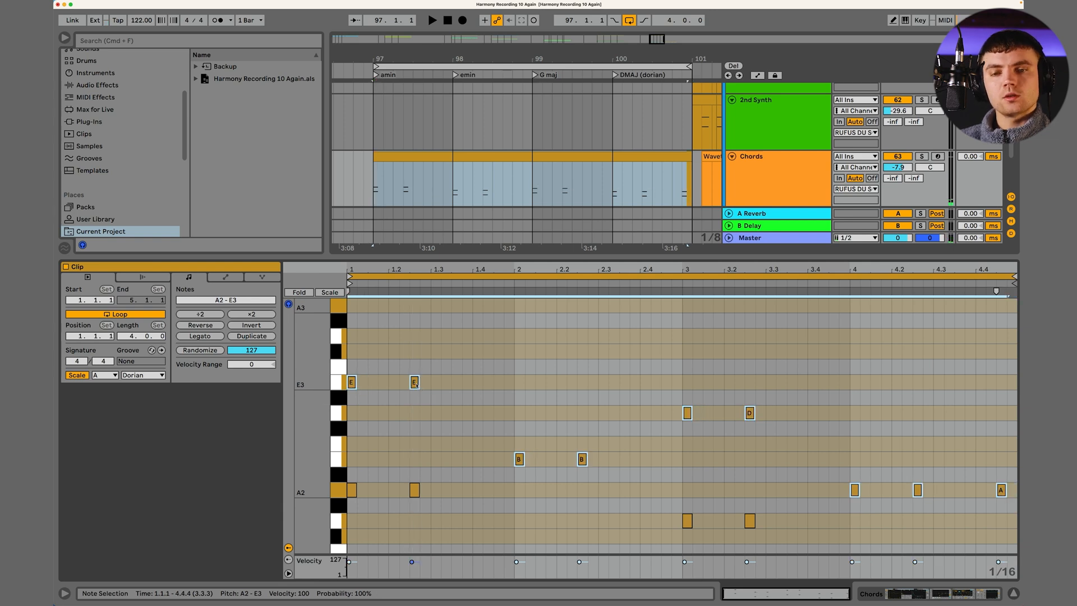
click(502, 382)
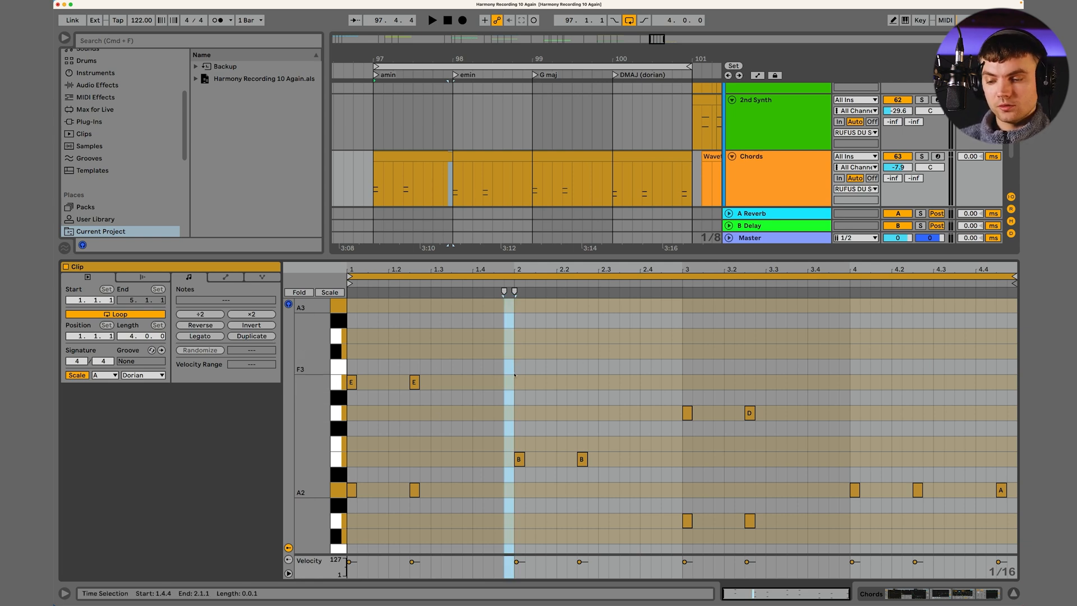
- Fold the Chords clip's note rows and play the loop from bar 97 to hear the fifths with bass and drums
scroll(781, 391, down, 3)
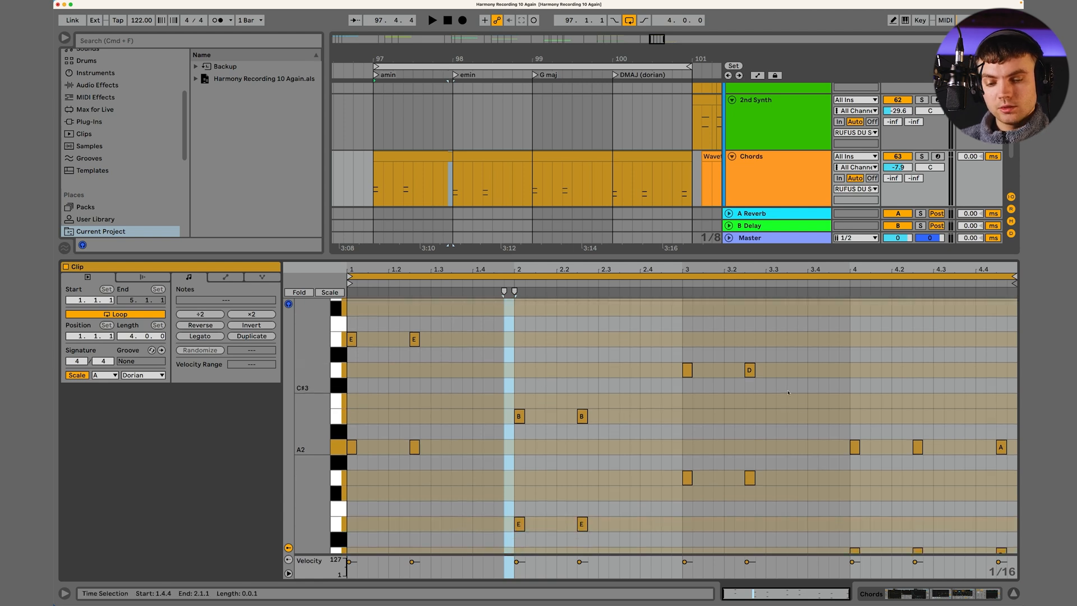
scroll(903, 473, down, 2)
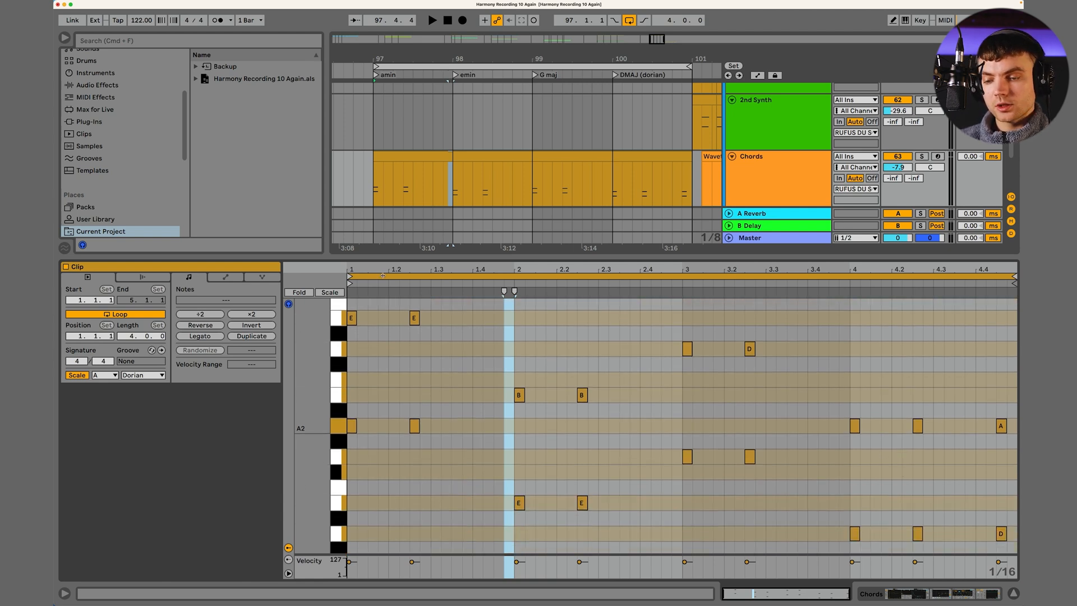
click(305, 290)
key(space)
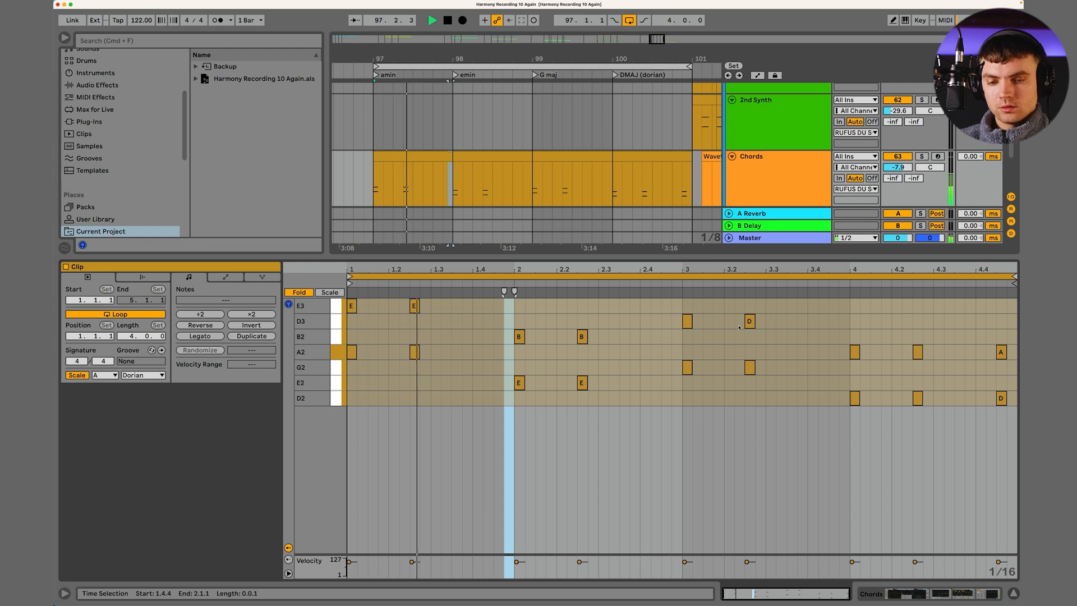
key(shift+Tab)
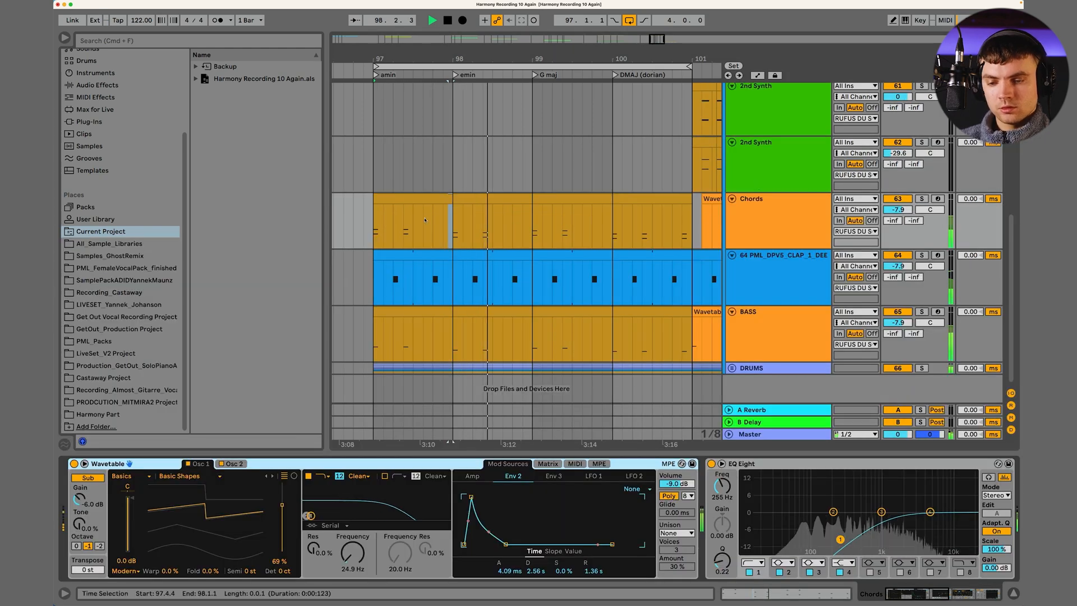
scroll(425, 220, up, 3)
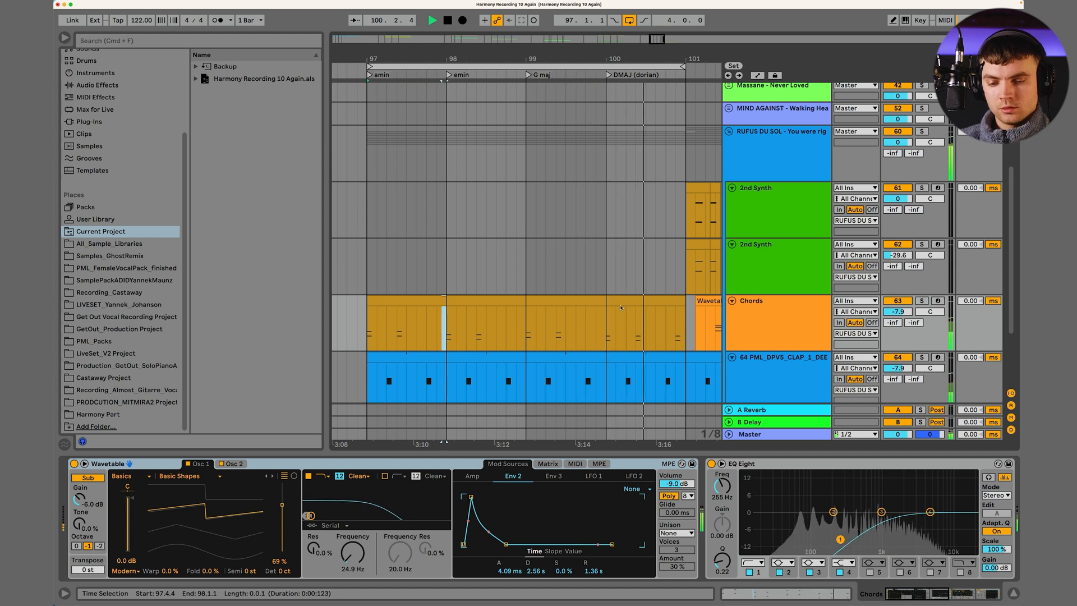
key(space)
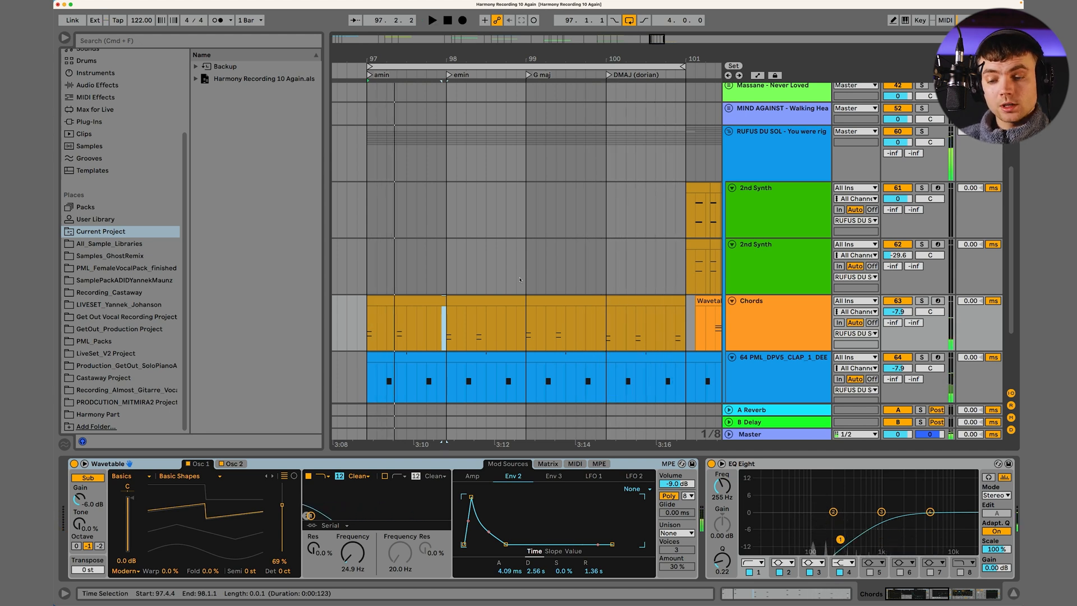
- Copy the four-bar NICE PIANO SOUND clip onto the upper 2nd Synth track at bar 97 and open the copy for editing
click(425, 299)
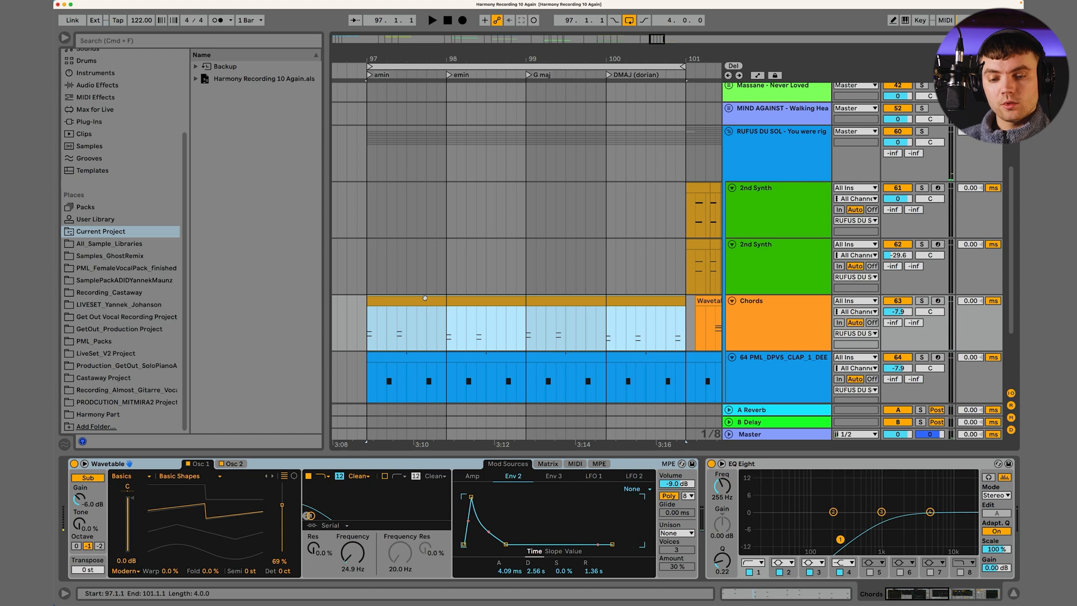
scroll(425, 300, up, 3)
scroll(426, 300, up, 6)
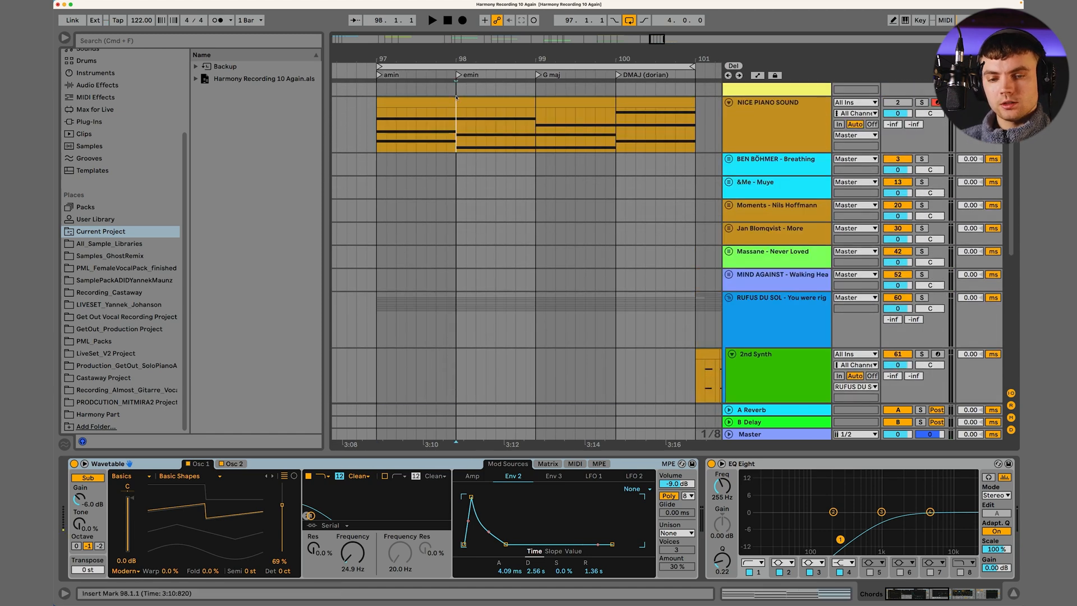
click(466, 101)
drag(498, 102, 494, 365)
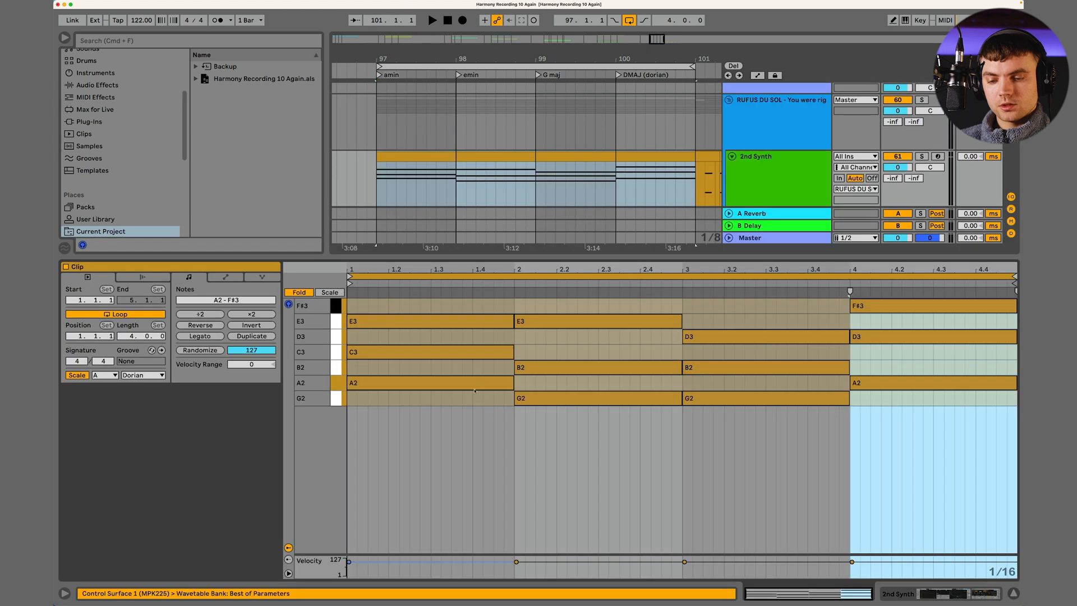
- Unfold the note rows and shorten all chord notes in the 2nd Synth clip to one sixteenth
drag(473, 338, 463, 337)
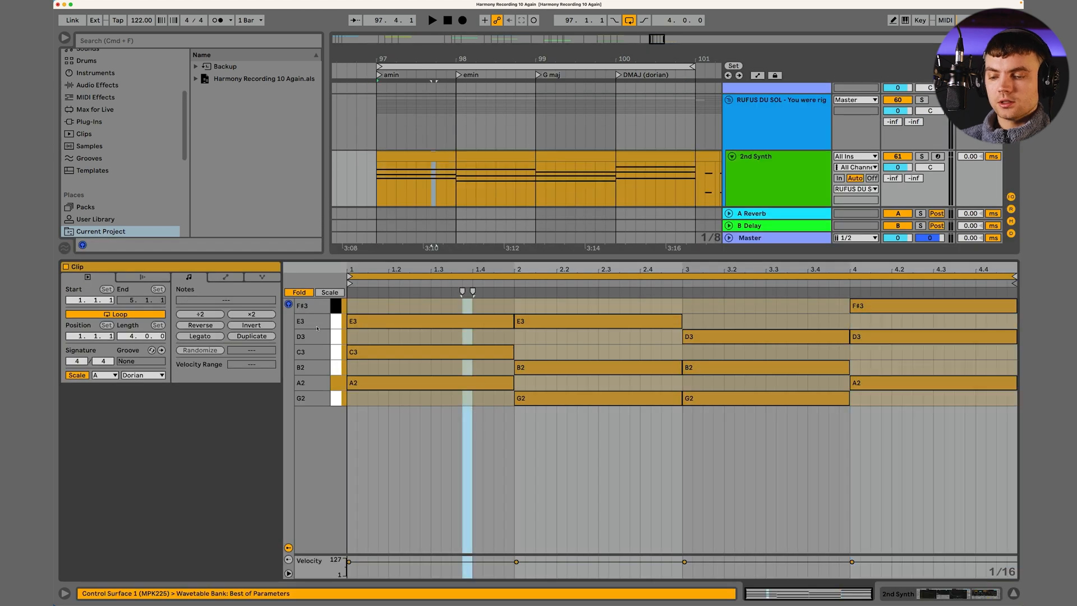
click(288, 293)
key(super+a)
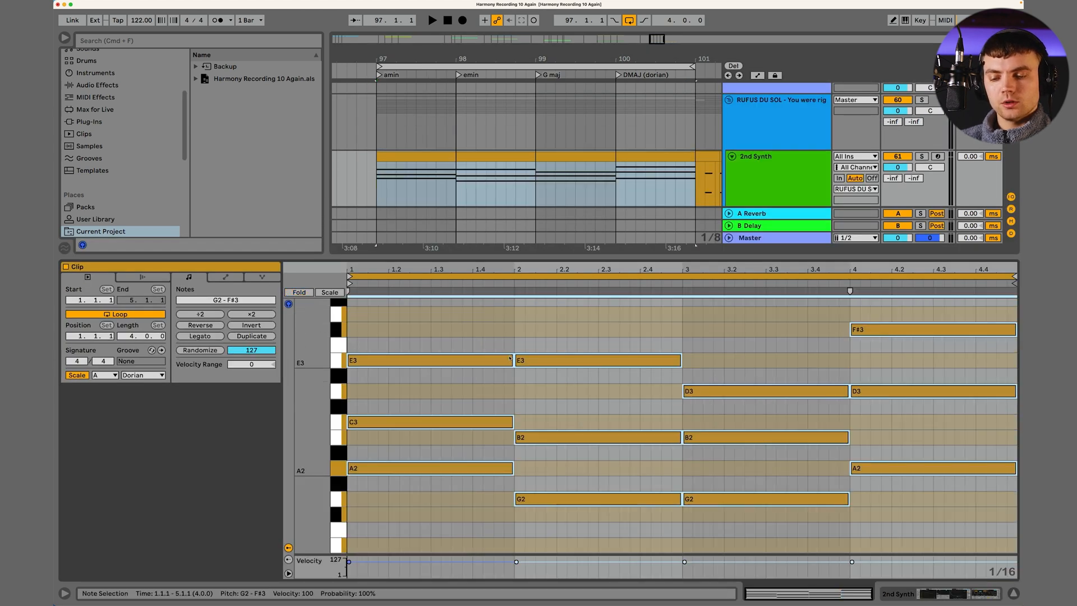
drag(510, 359, 357, 361)
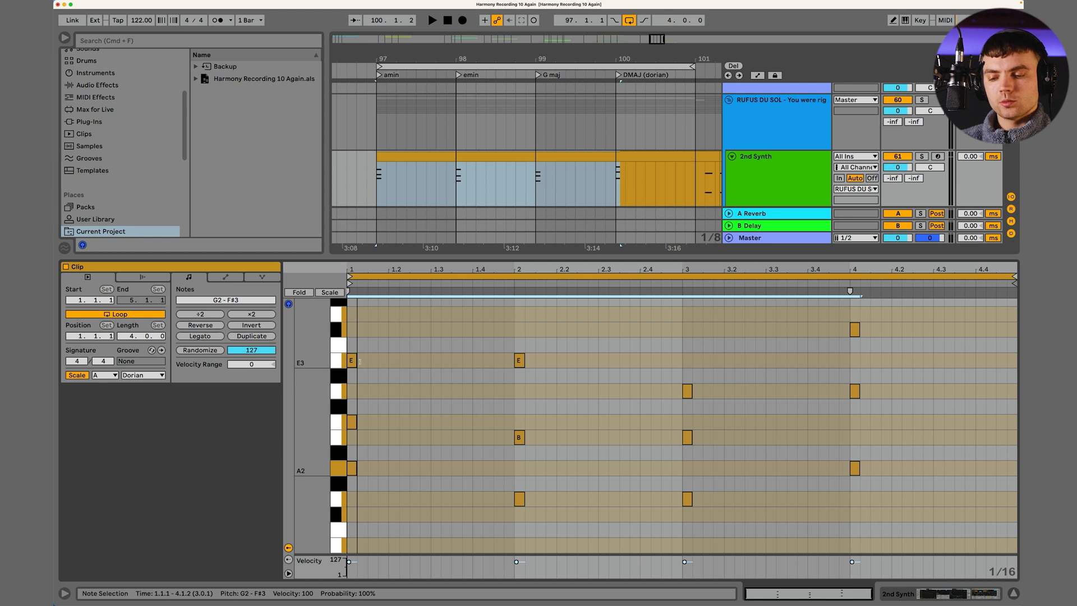
- Inspect the lower 2nd Synth track's Analog instrument, move that track above the other 2nd Synth and select the Wavetable one below
click(483, 156)
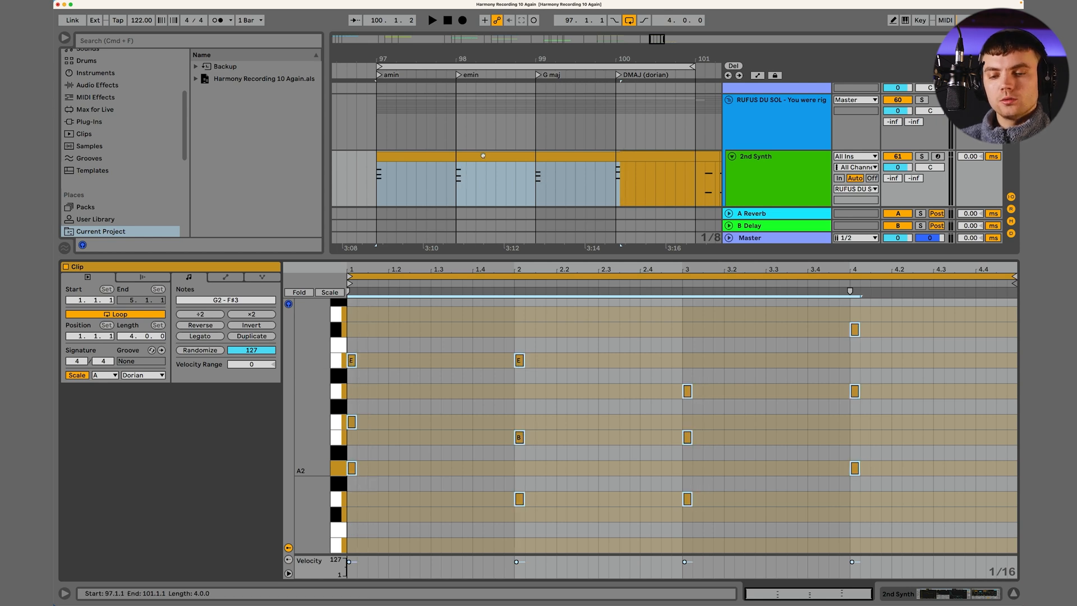
scroll(490, 156, down, 2)
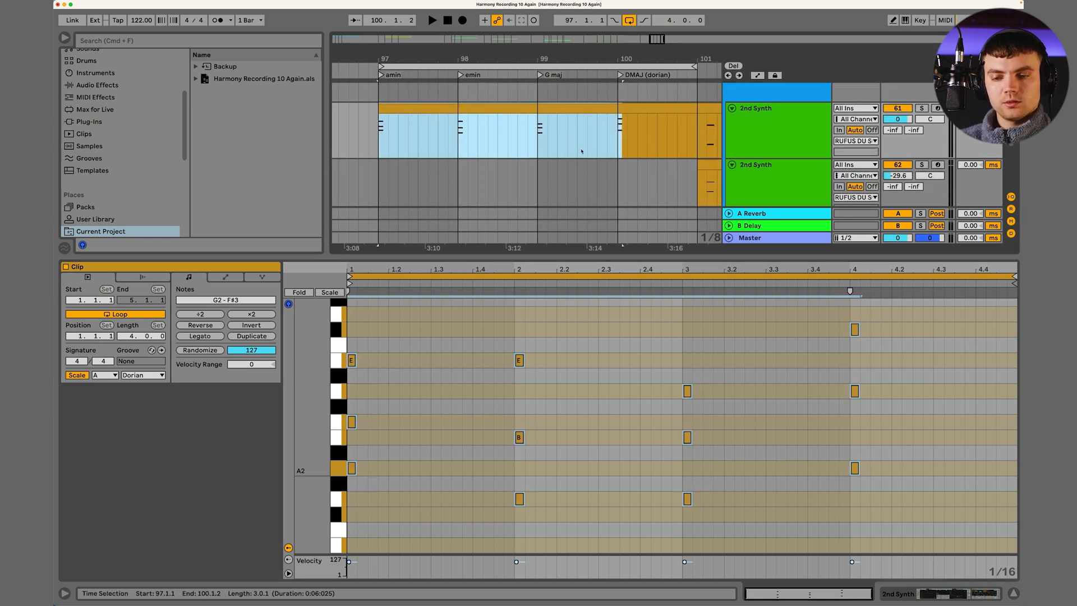
scroll(582, 151, down, 3)
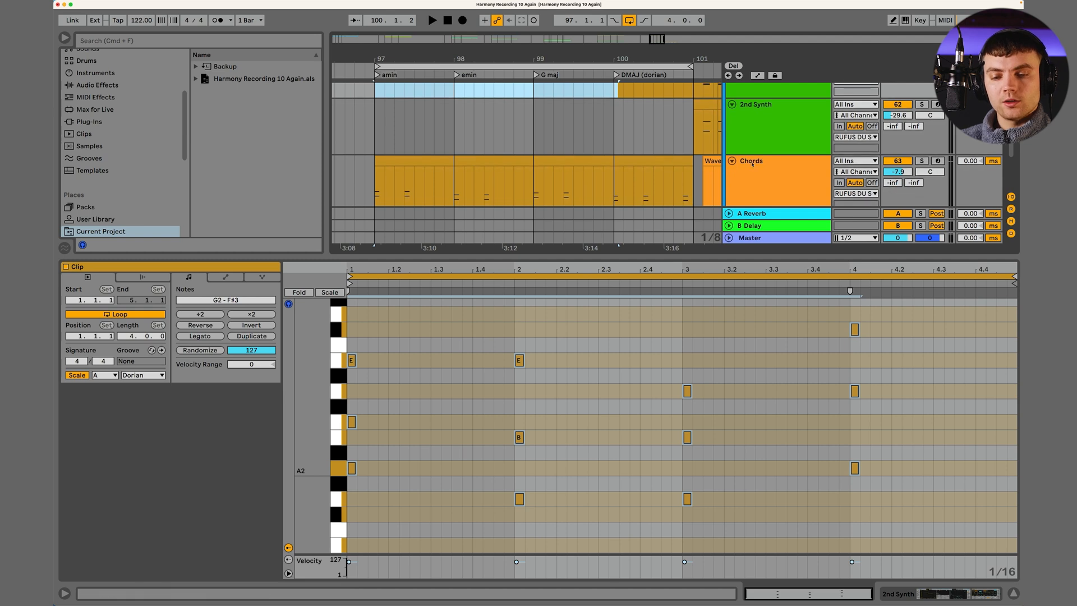
double_click(747, 134)
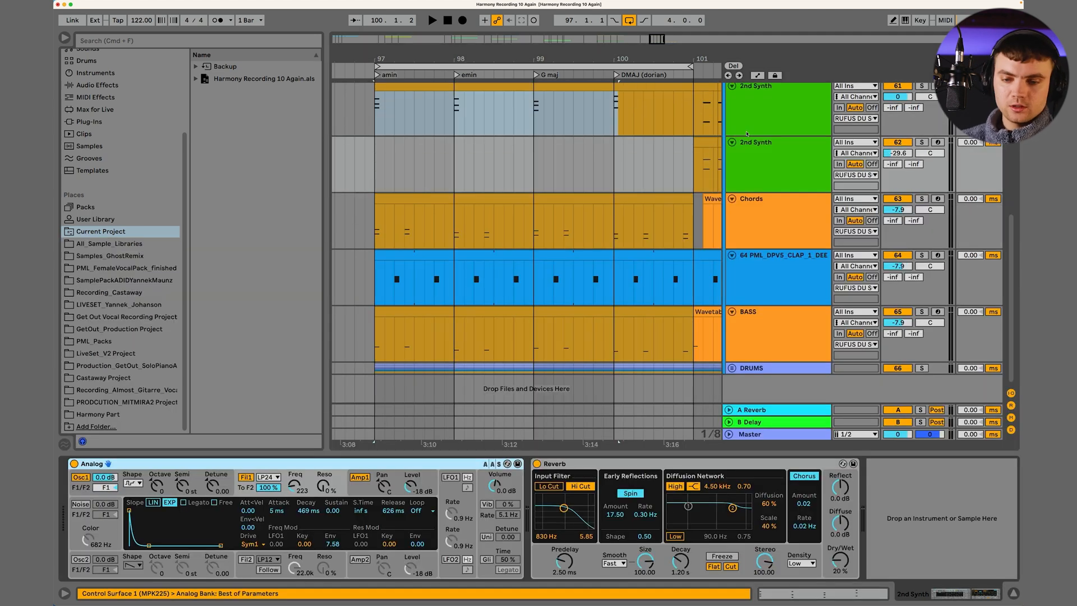
scroll(746, 146, up, 5)
drag(745, 275, 746, 211)
click(757, 273)
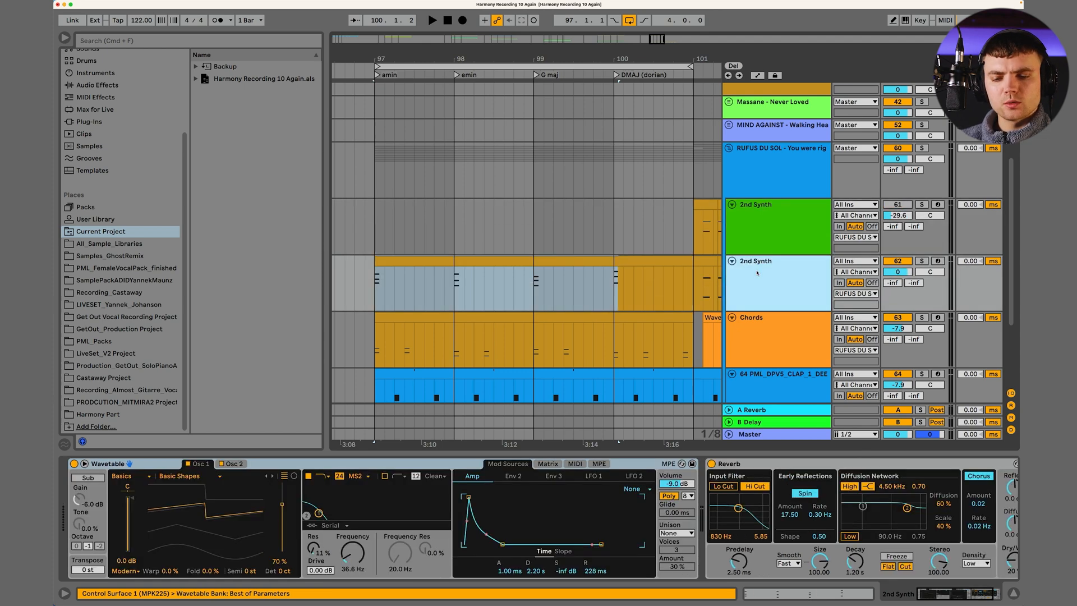
- Select the full four-bar clip on the lower 2nd Synth track and reopen its notes for editing
click(508, 261)
scroll(494, 259, down, 2)
scroll(472, 258, up, 2)
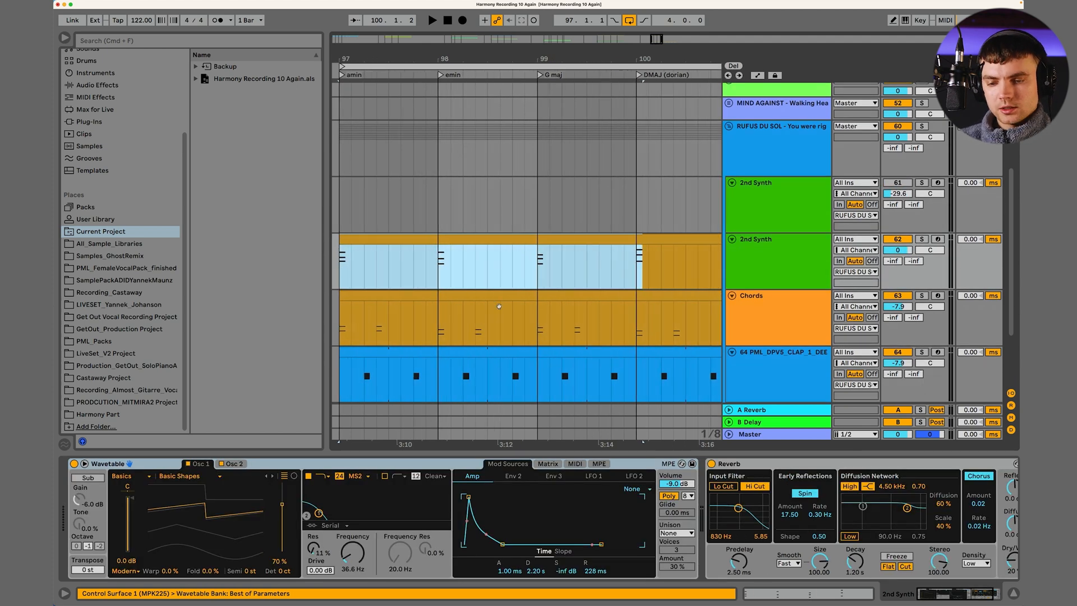
click(447, 240)
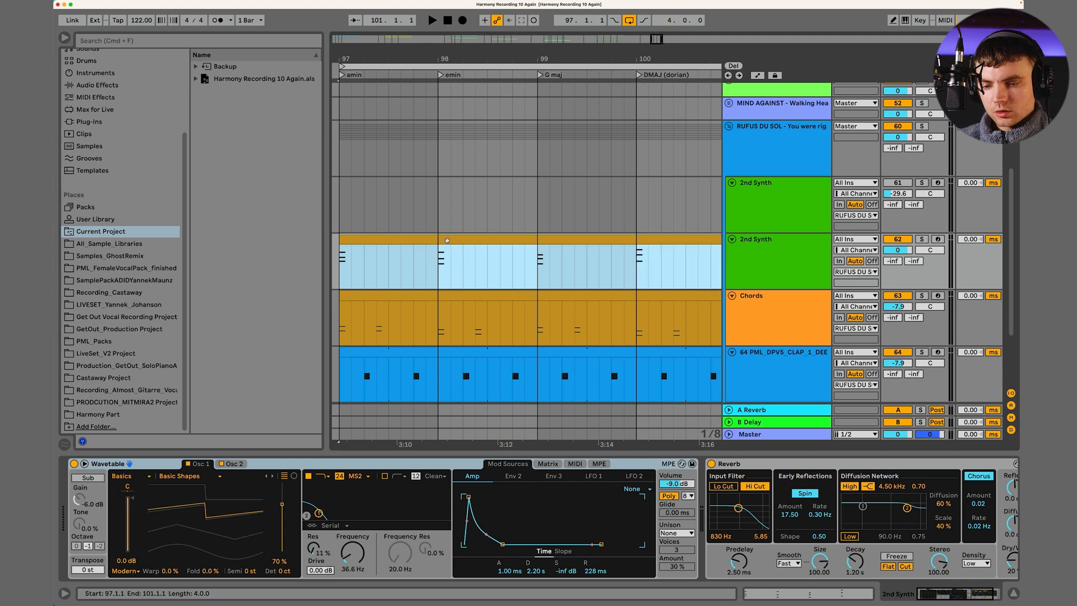
scroll(447, 240, down, 1)
scroll(447, 240, left, 1)
double_click(452, 231)
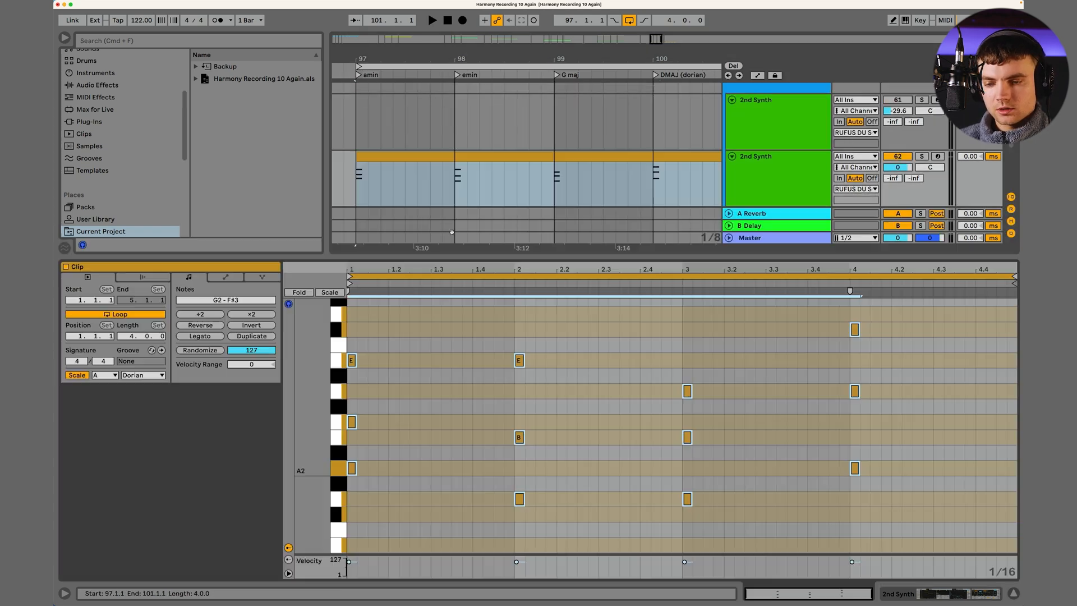
- Delete the E3 note from the A minor chord at the start of the first bar
scroll(418, 139, down, 3)
scroll(418, 139, up, 2)
scroll(417, 140, up, 2)
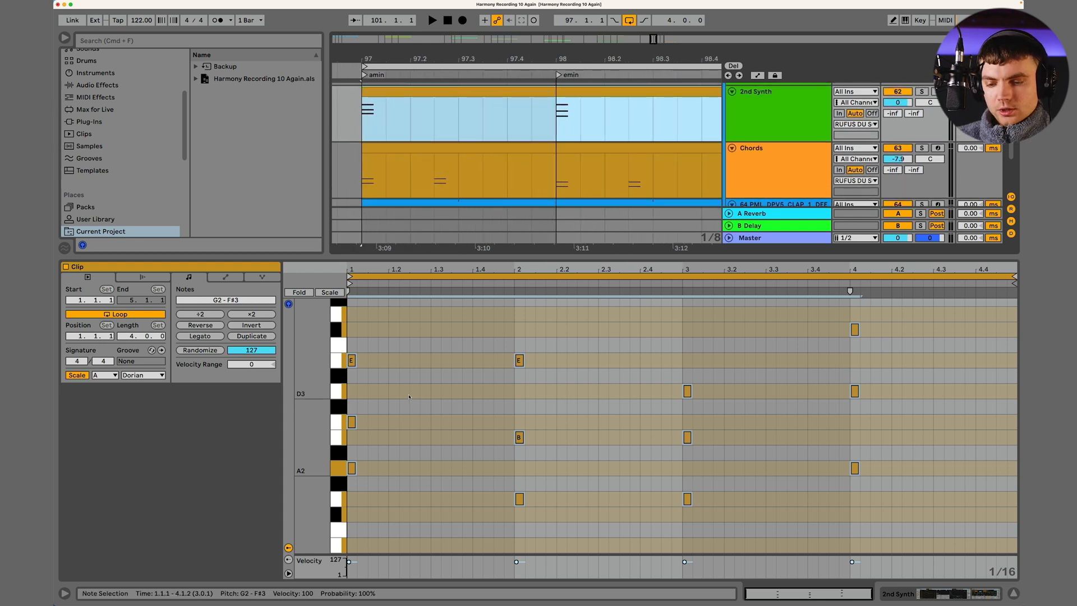
click(432, 401)
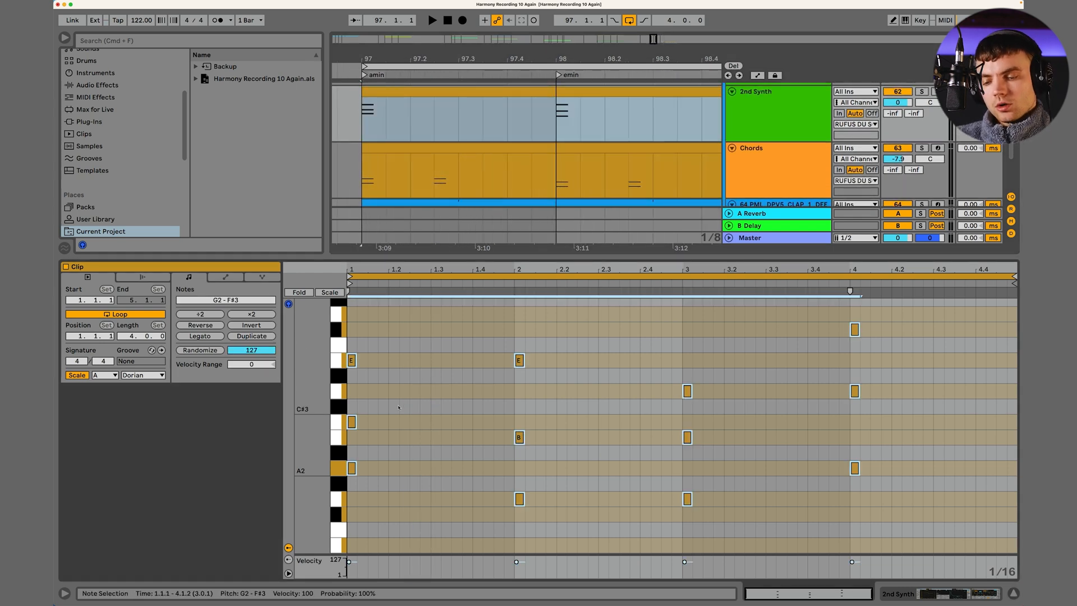
drag(400, 393, 381, 382)
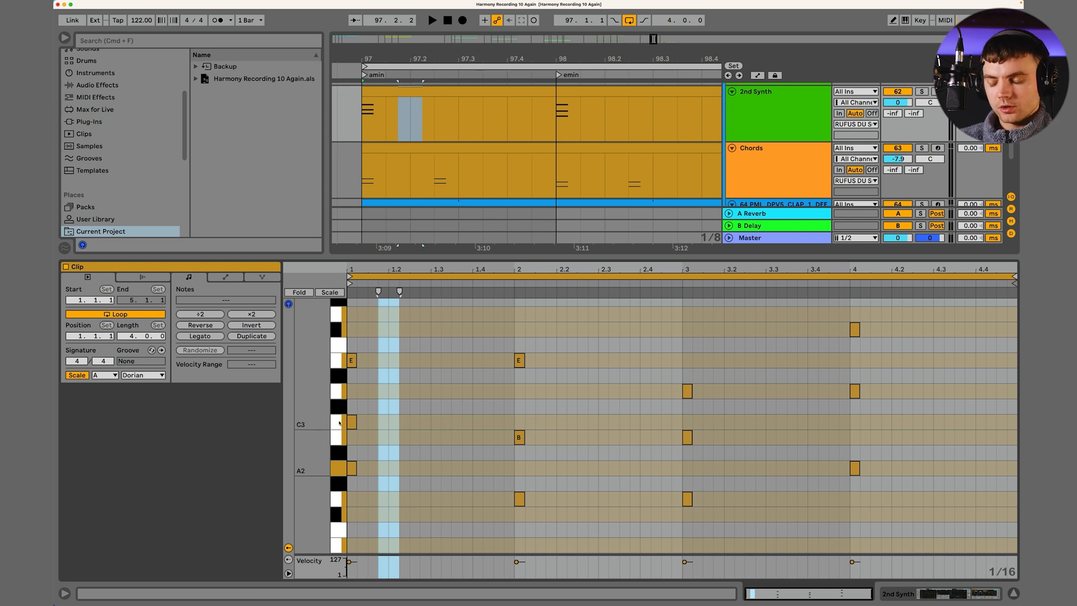
drag(367, 346, 338, 364)
key(Delete)
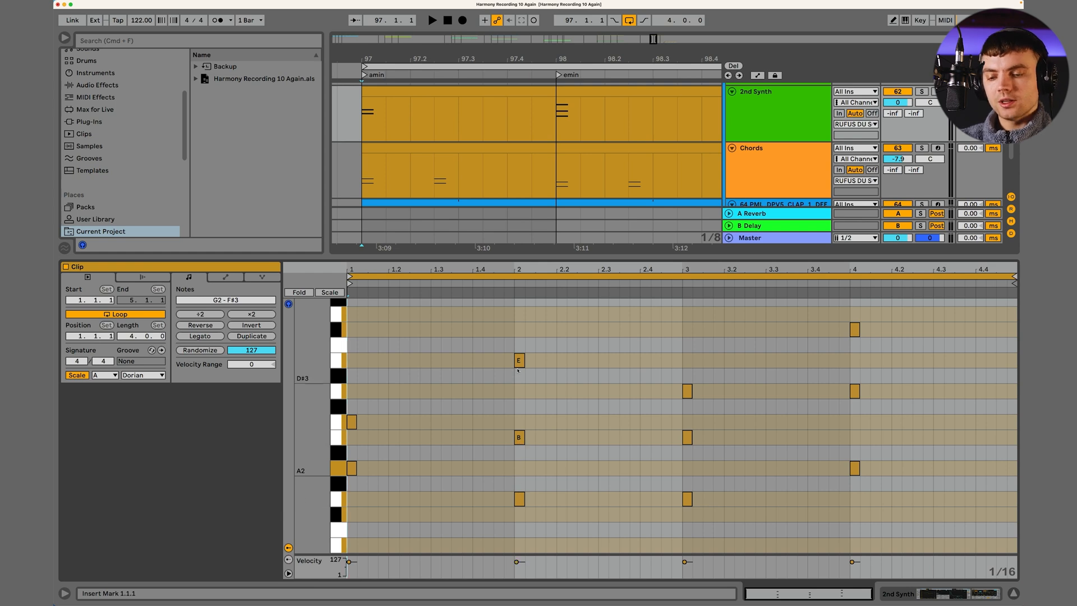
- Delete B2 from the E minor chord in the second bar and lower its E3 note an octave to E2
drag(507, 399, 548, 350)
drag(492, 418, 543, 440)
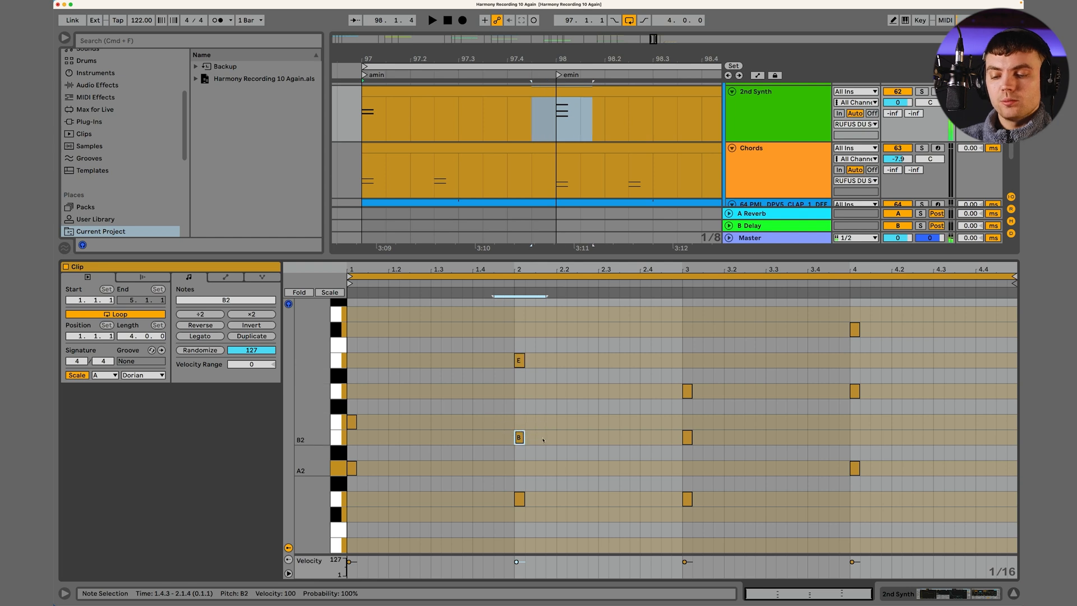
key(Delete)
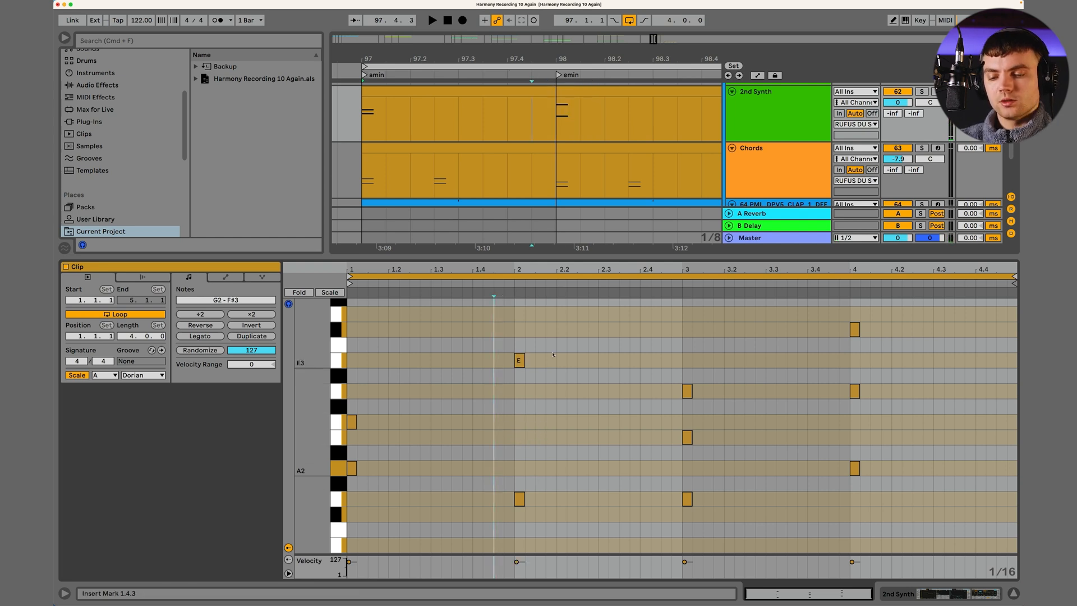
drag(555, 357, 510, 364)
key(shift+Down)
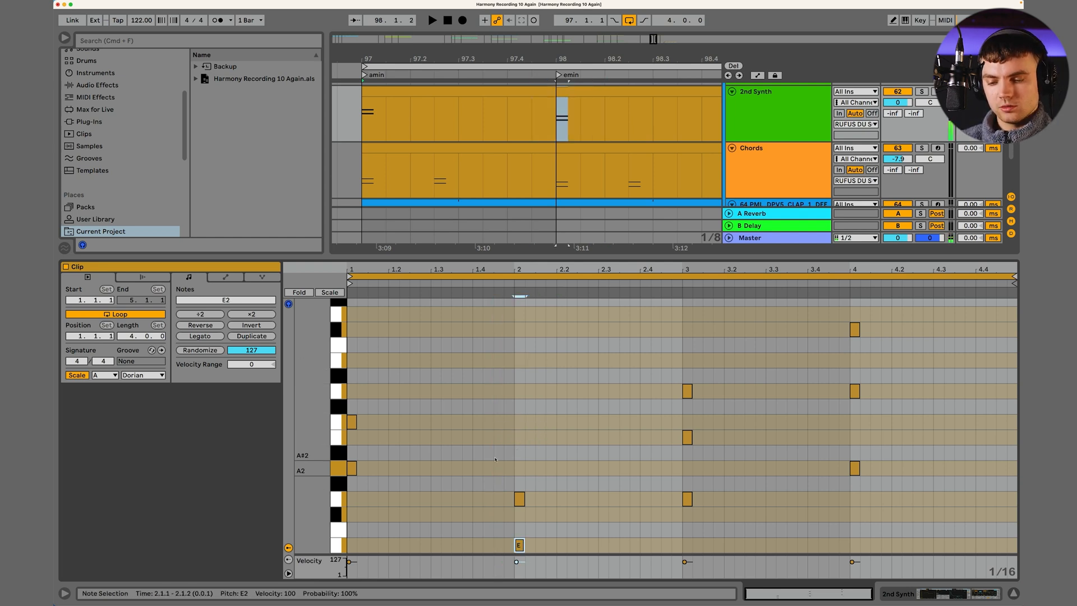
scroll(578, 414, down, 2)
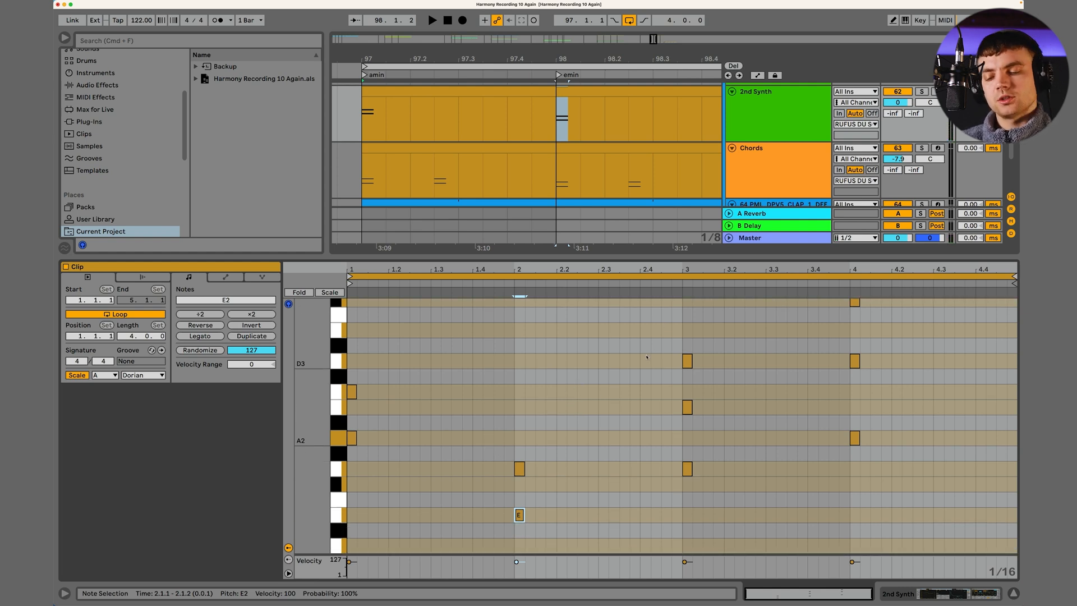
- Delete the D3 note from the G major chord at the start of the third bar
scroll(671, 354, up, 4)
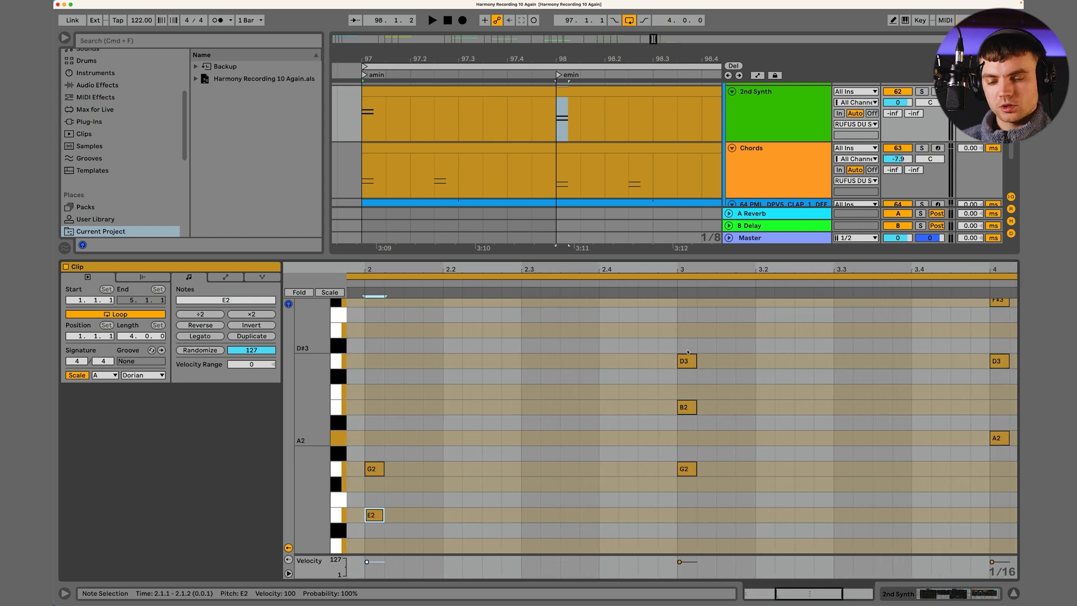
click(660, 384)
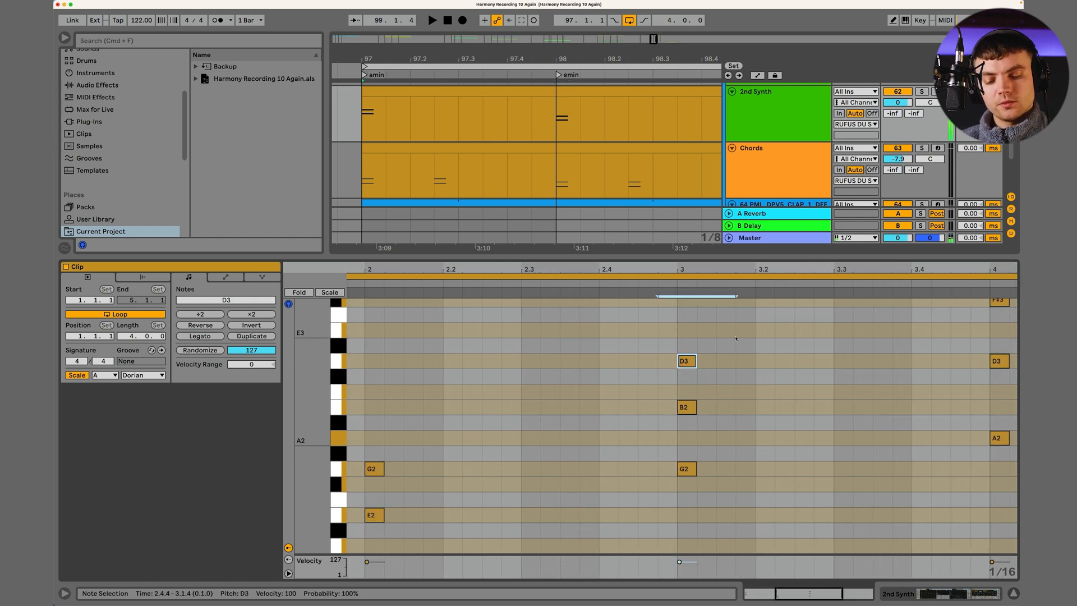
scroll(735, 338, right, 2)
scroll(736, 338, up, 1)
scroll(735, 338, right, 1)
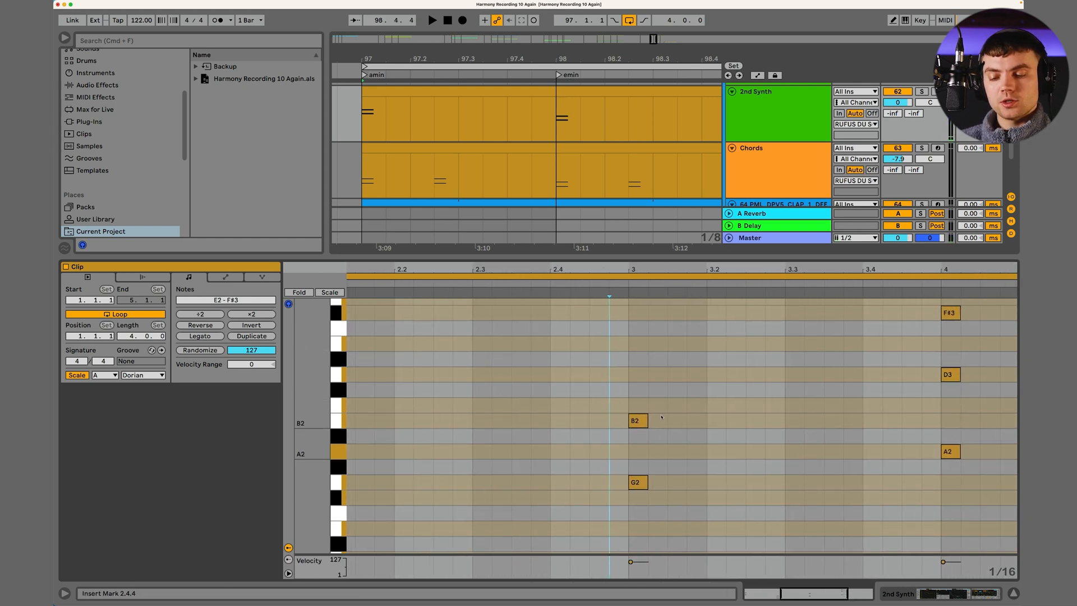
- Delete the A2 note from the D major chord at the start of the fourth bar
scroll(662, 417, right, 6)
scroll(661, 416, up, 1)
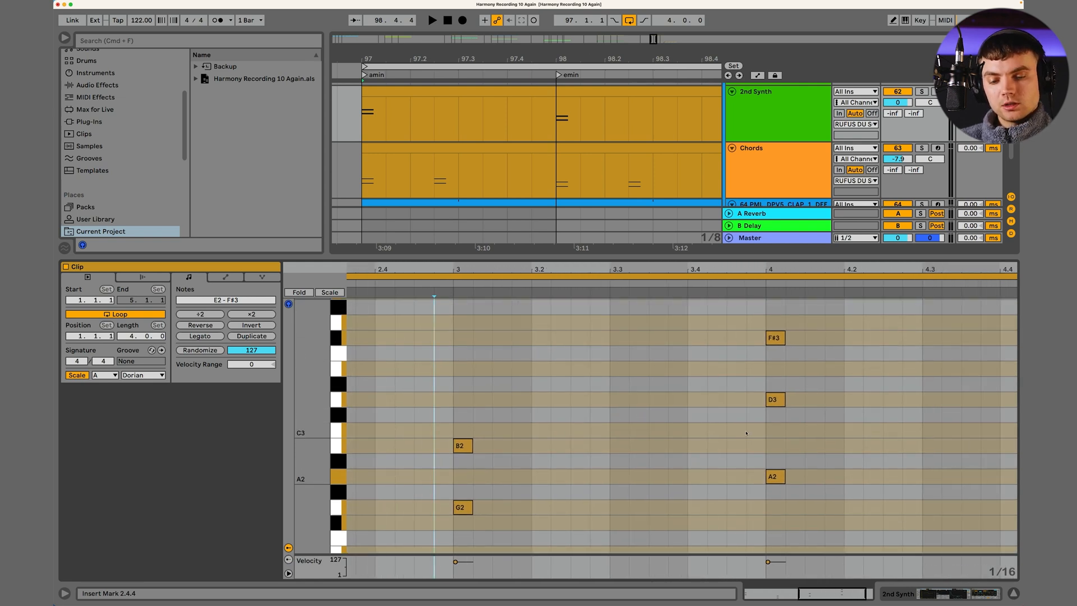
drag(746, 432, 787, 488)
key(Delete)
- Raise the C3 note in the first bar to C4 and the G2 note in the second bar to G3
drag(615, 270, 768, 232)
scroll(716, 416, down, 1)
scroll(715, 415, down, 1)
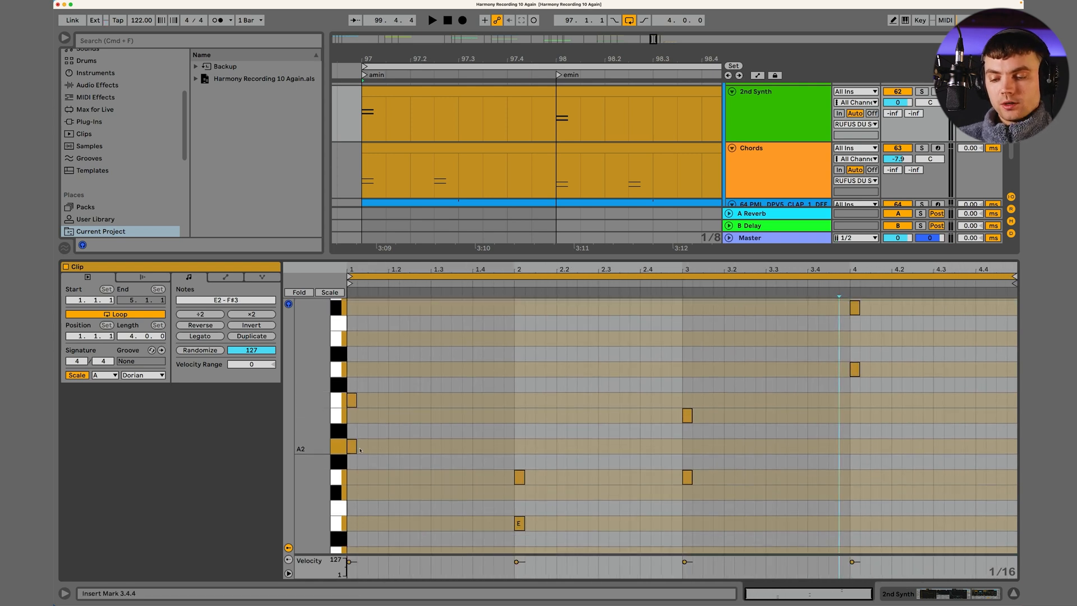
click(351, 400)
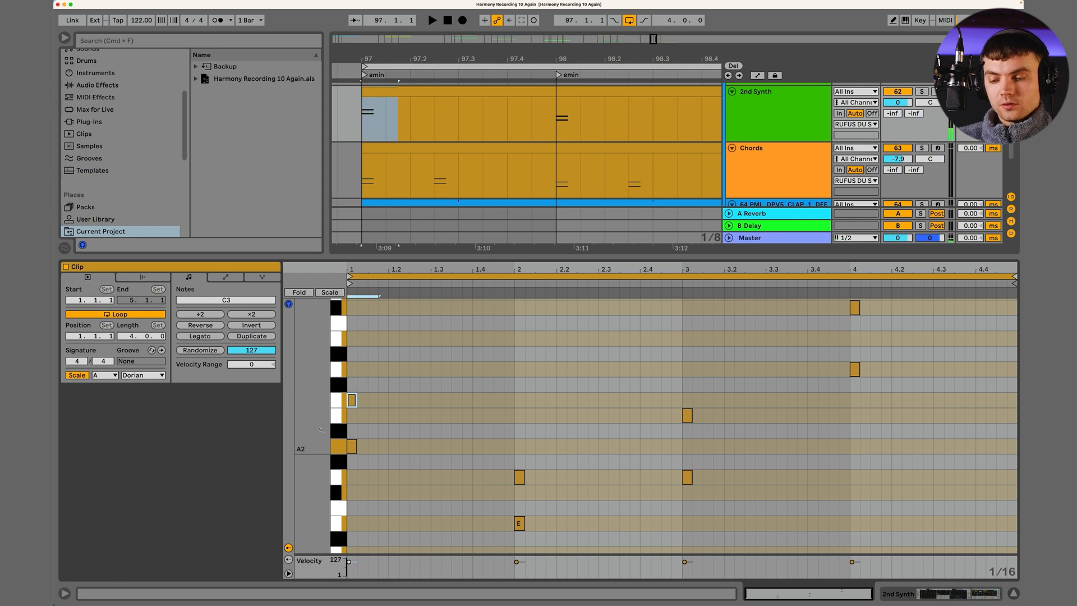
key(shift+Up)
scroll(409, 419, down, 5)
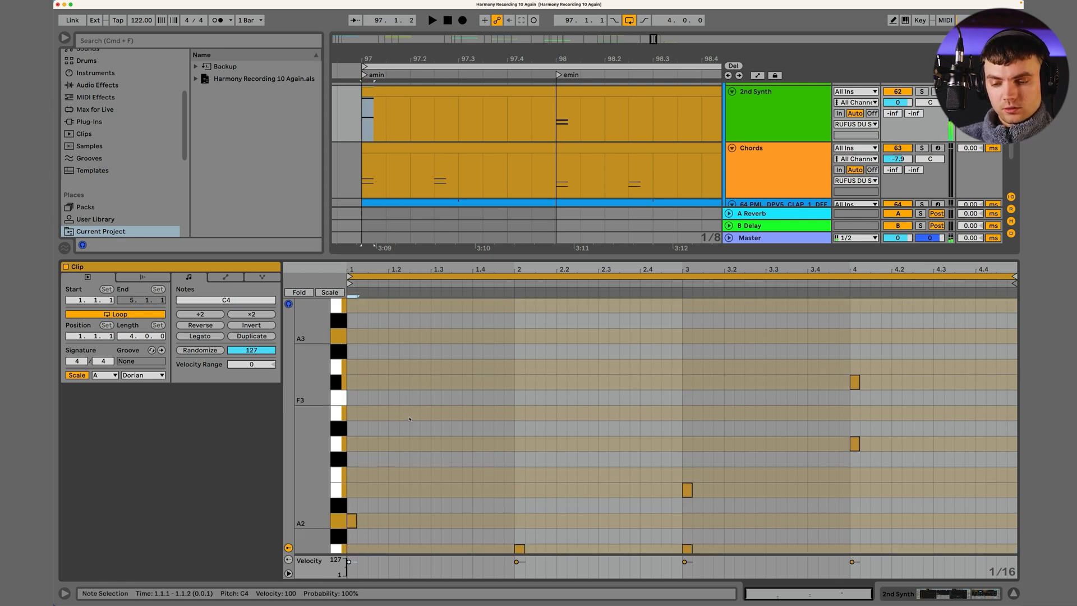
drag(485, 396, 522, 419)
click(519, 431)
key(shift+Up)
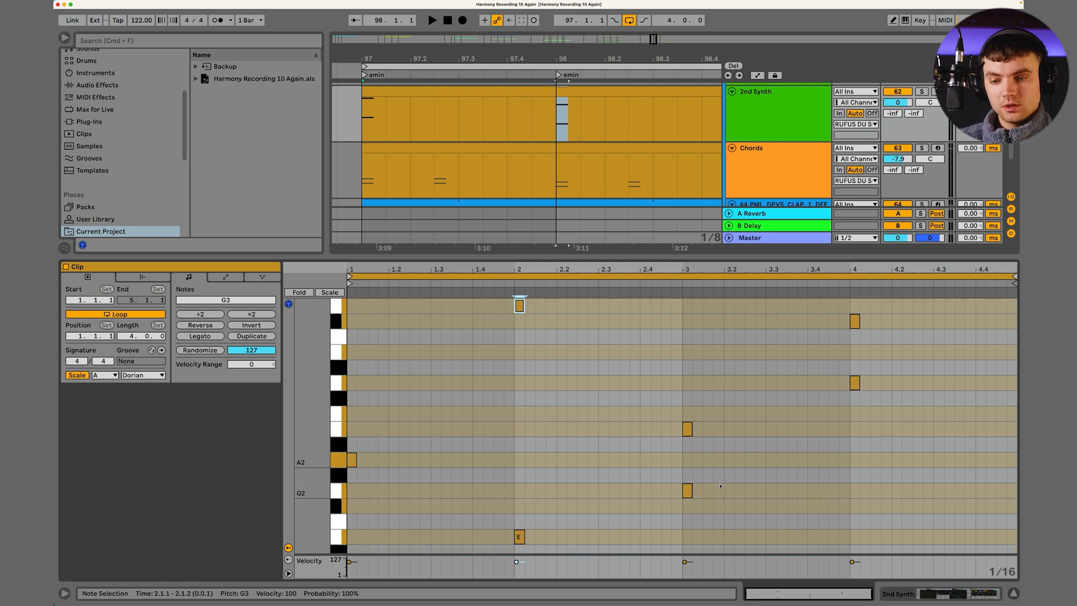
- Raise the third bar's B2 note to B3, lower the fourth bar's D3 note to D2, and play the result briefly
click(688, 430)
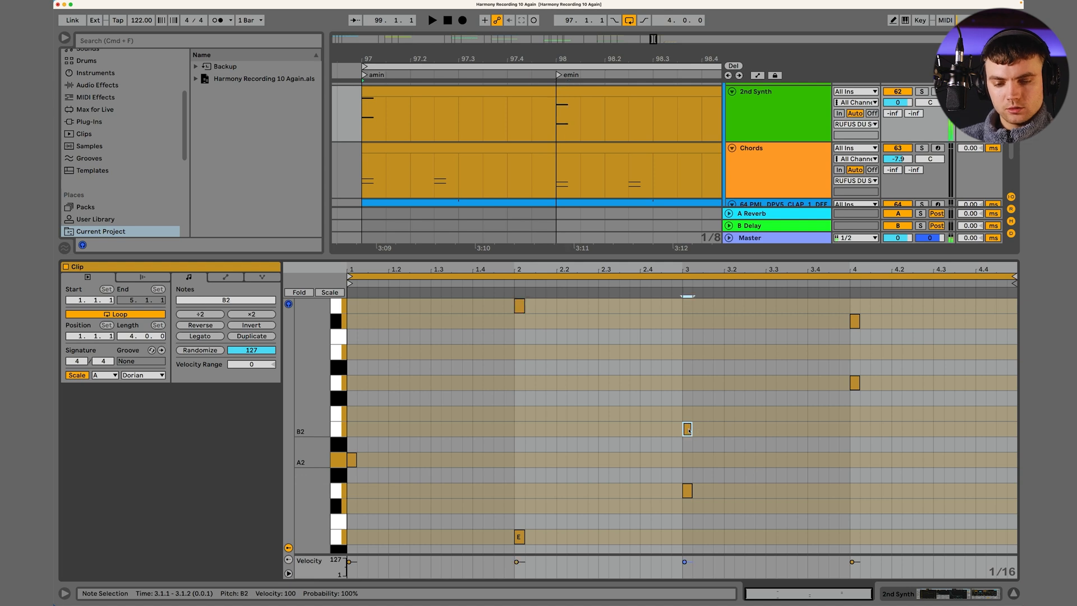
key(shift+Up)
drag(808, 432, 918, 482)
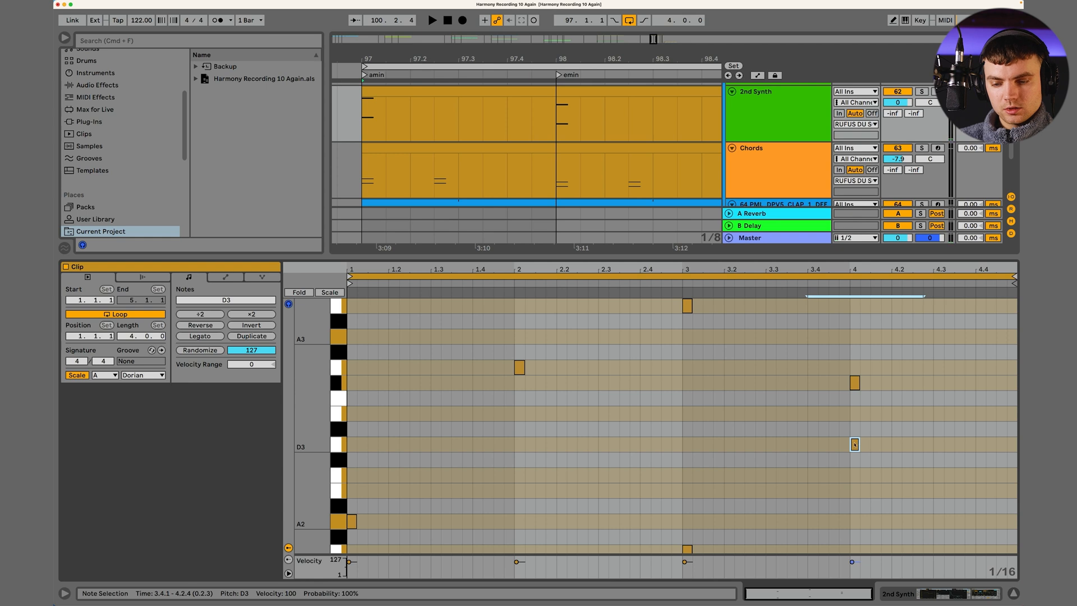
key(shift+Down)
key(space)
key(space)
- Shift all the clip's notes two sixteenths later so the first pair starts at 1.1.3, auditioning the timing
key(super+a)
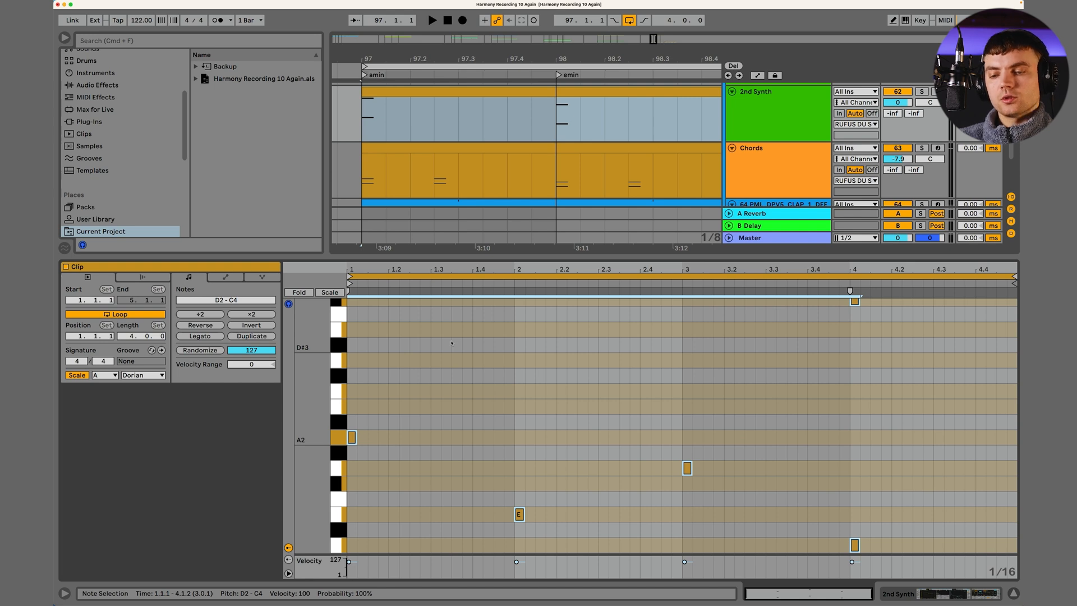
key(Right)
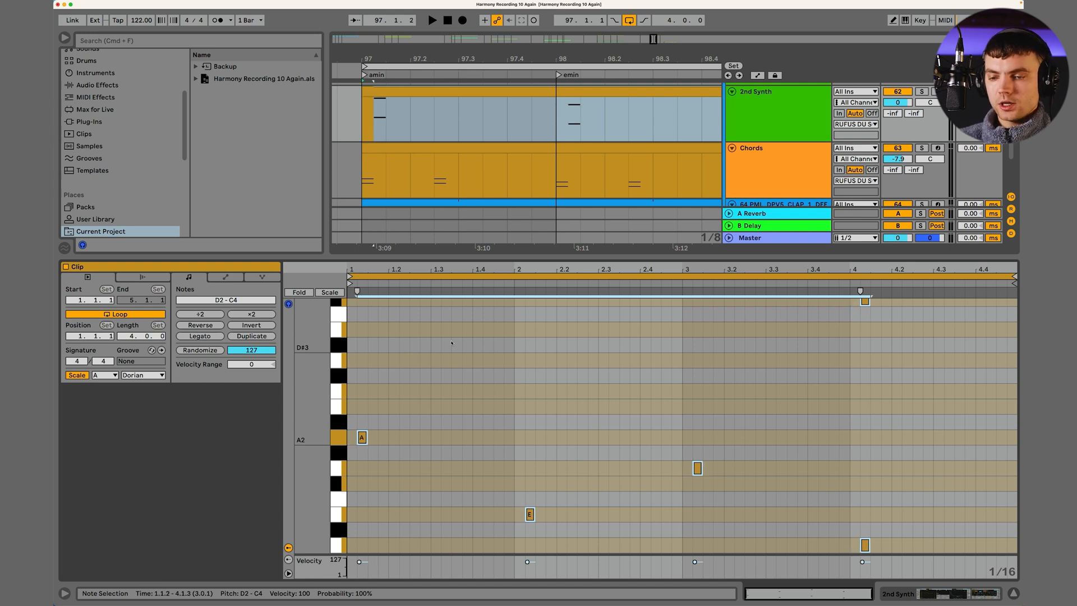
key(space)
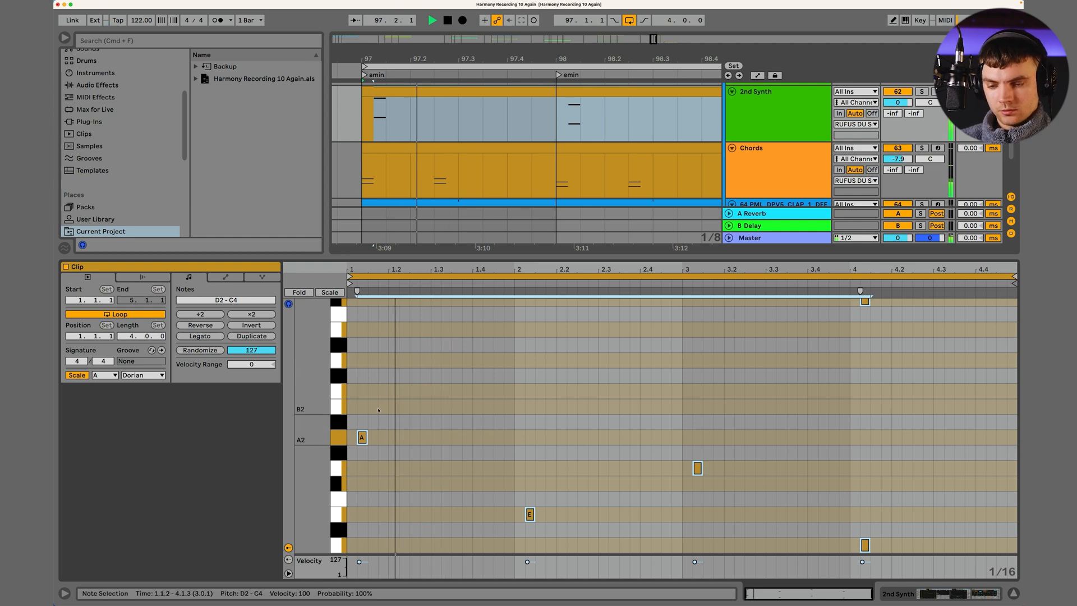
key(Right)
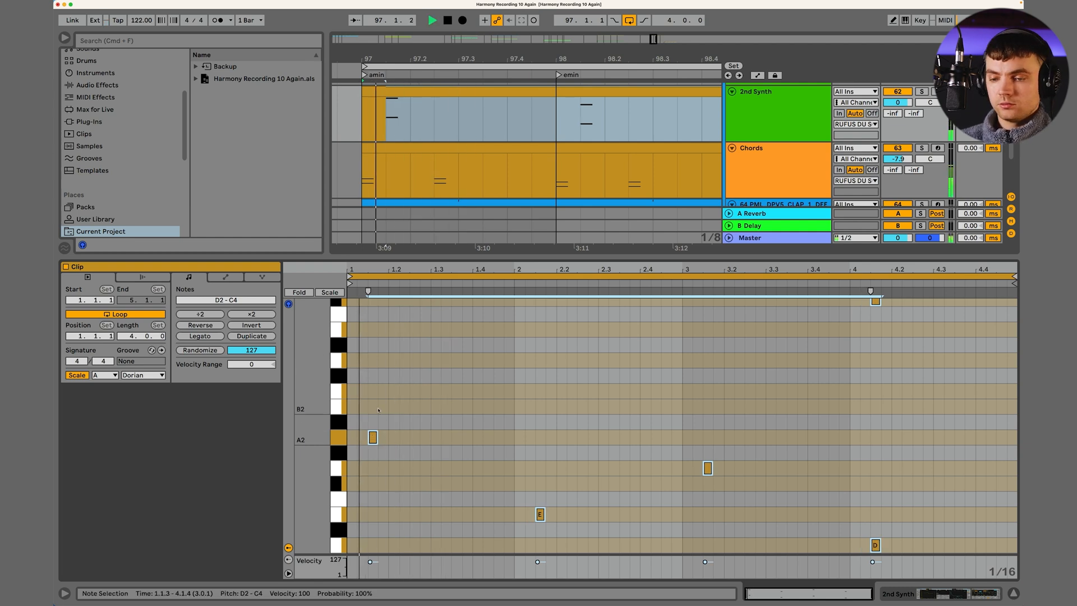
key(Left)
key(space)
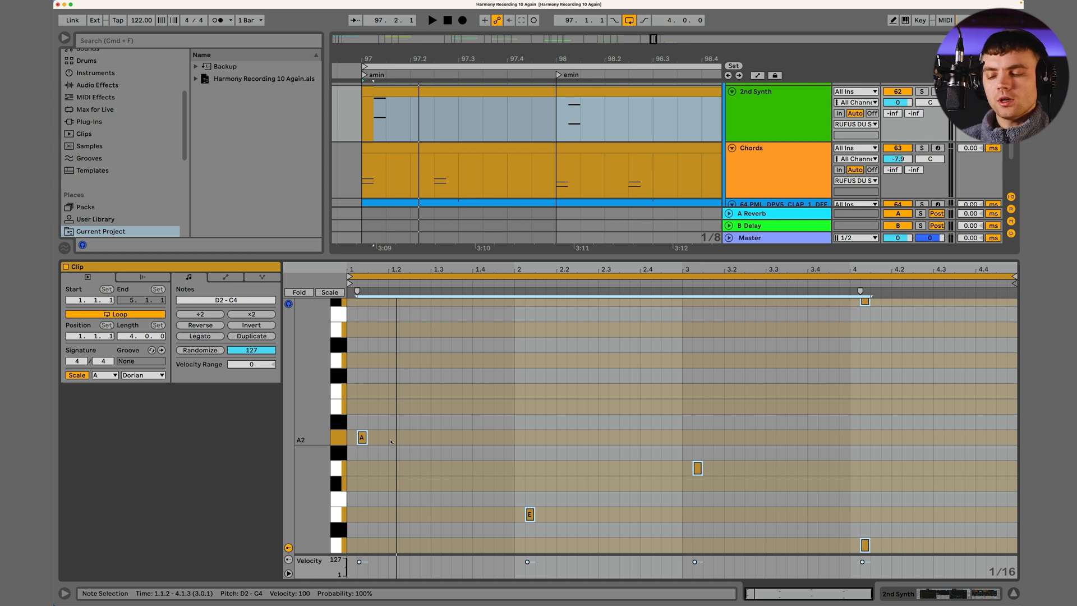
key(Right)
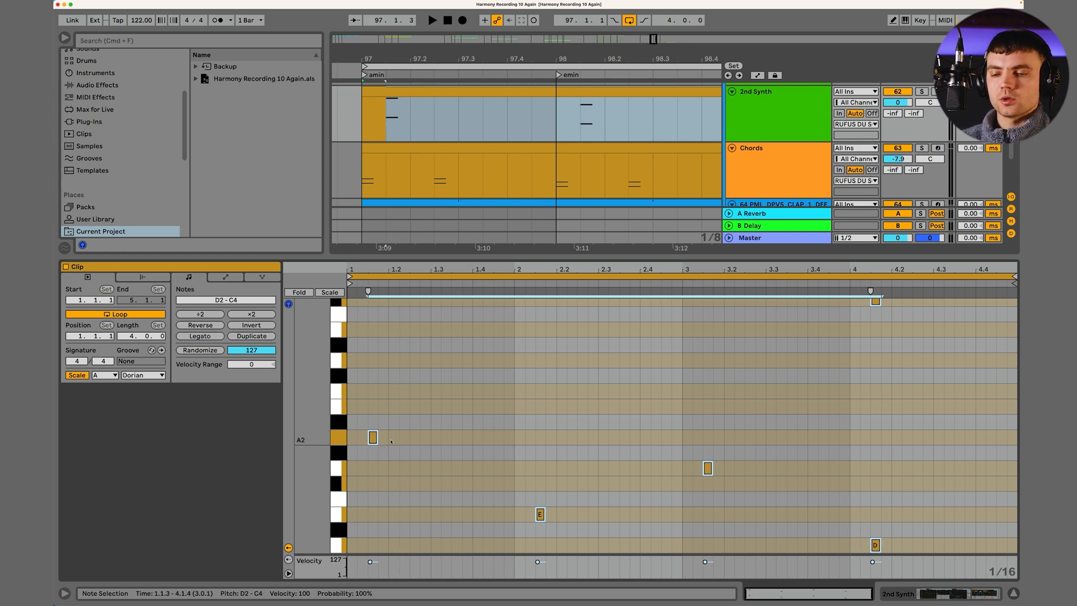
key(space)
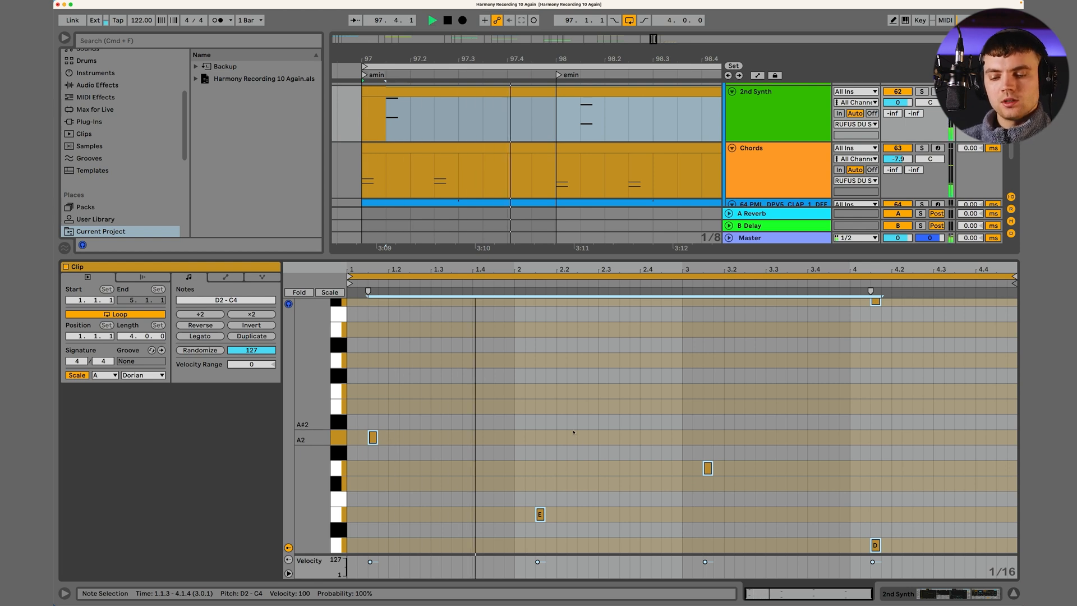
- Lower all the clip's notes by one octave and play the clip to check the sound
scroll(505, 494, down, 2)
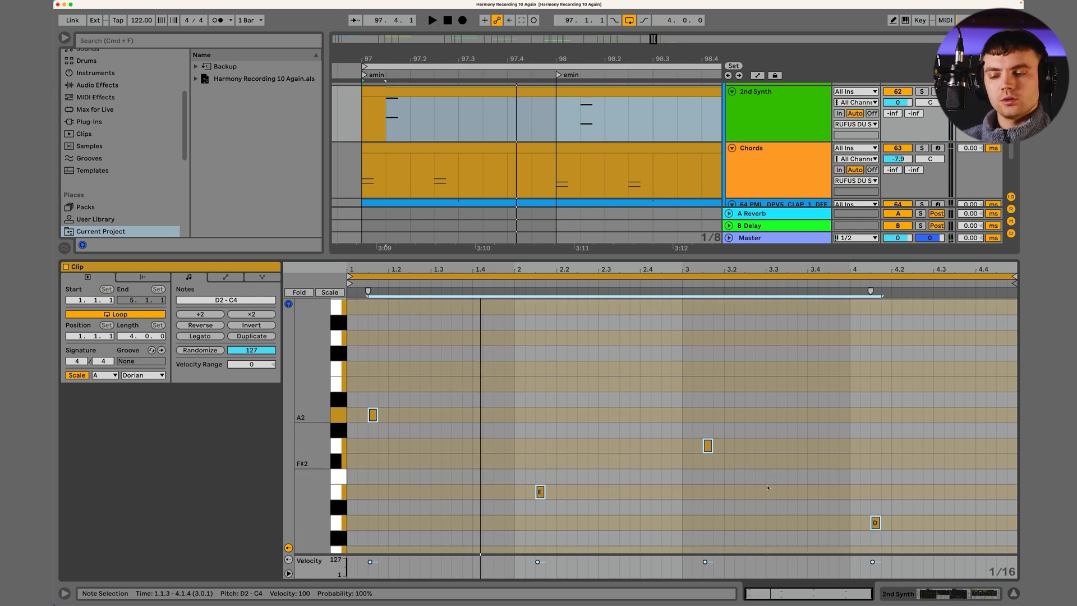
drag(312, 376, 291, 435)
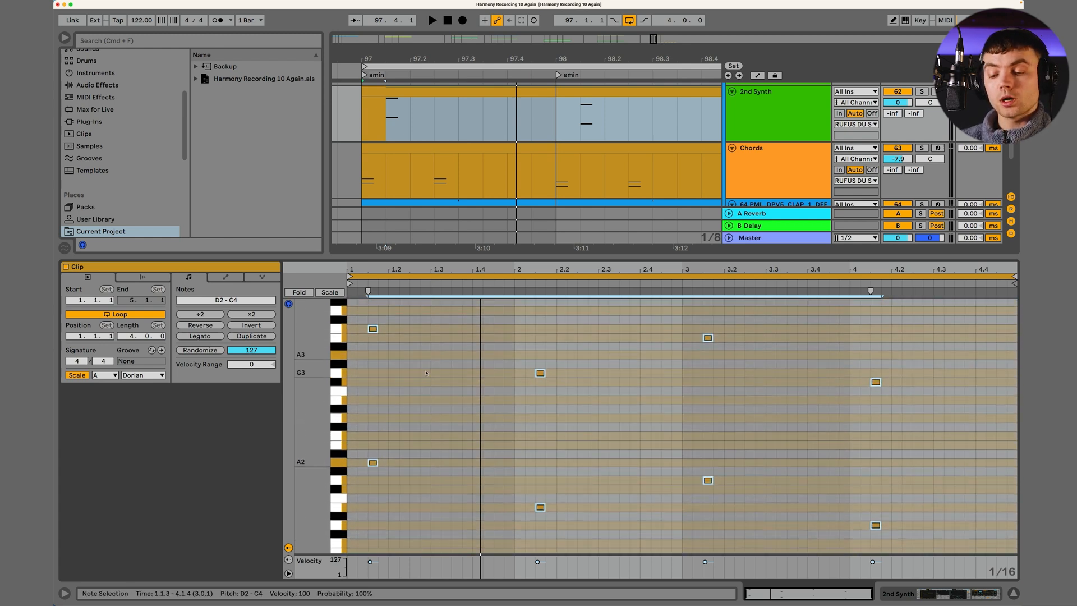
key(shift+Down)
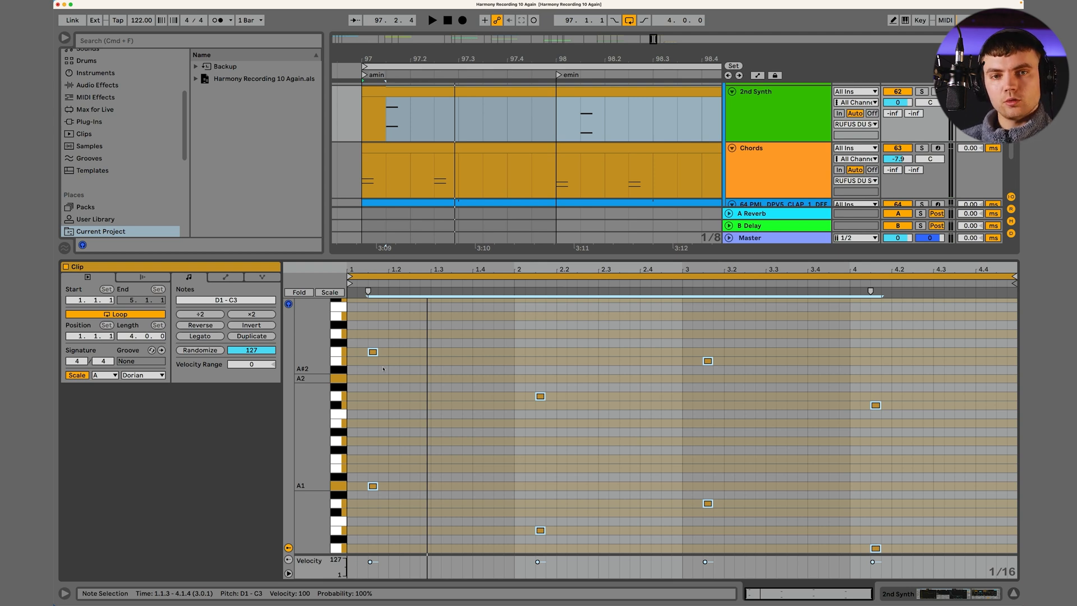
key(space)
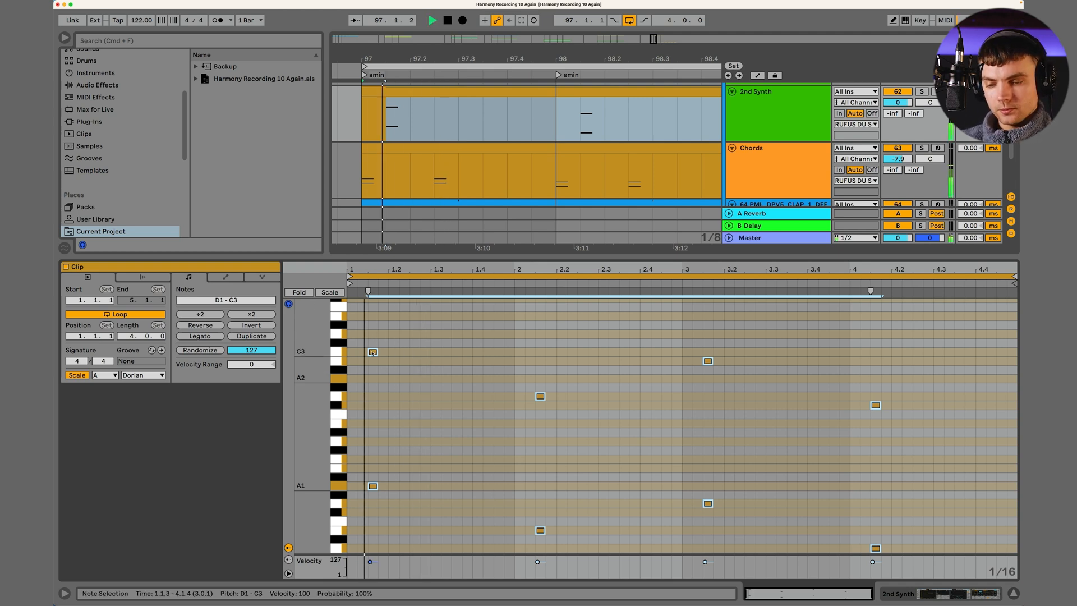
key(space)
- Duplicate the note pairs of all four bars twice, with the first bar's copies at 1.2.2 and 1.3.4, and audition the rhythm
drag(373, 353, 405, 353)
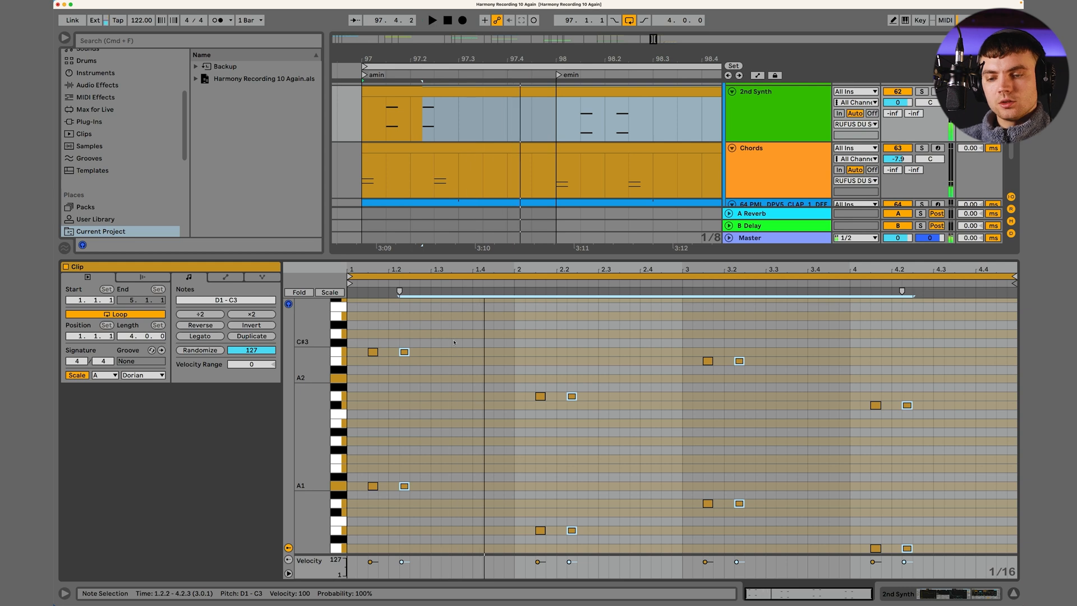
key(space)
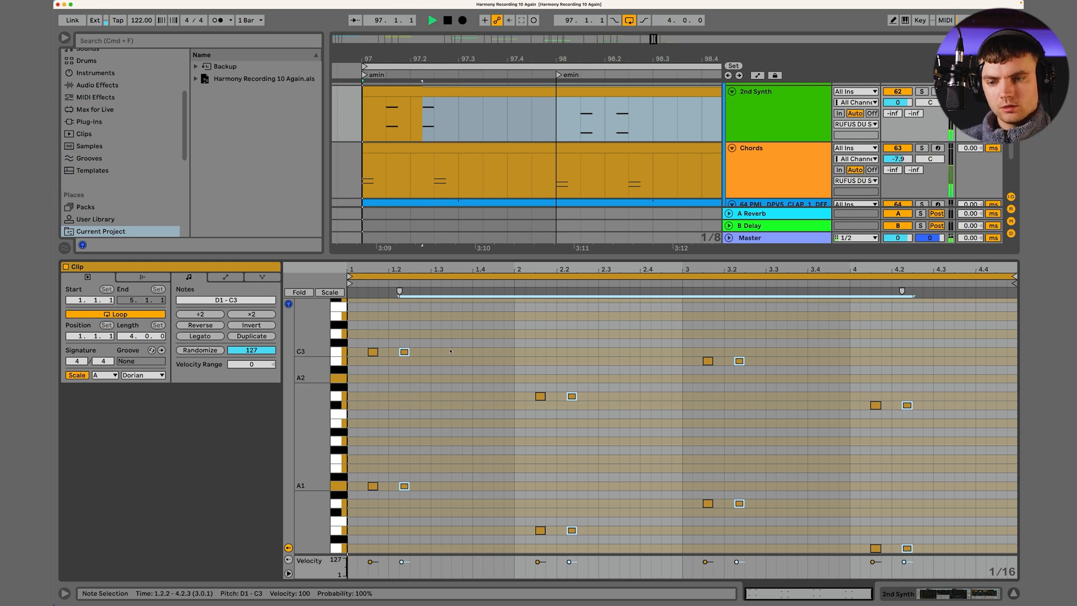
drag(405, 353, 465, 353)
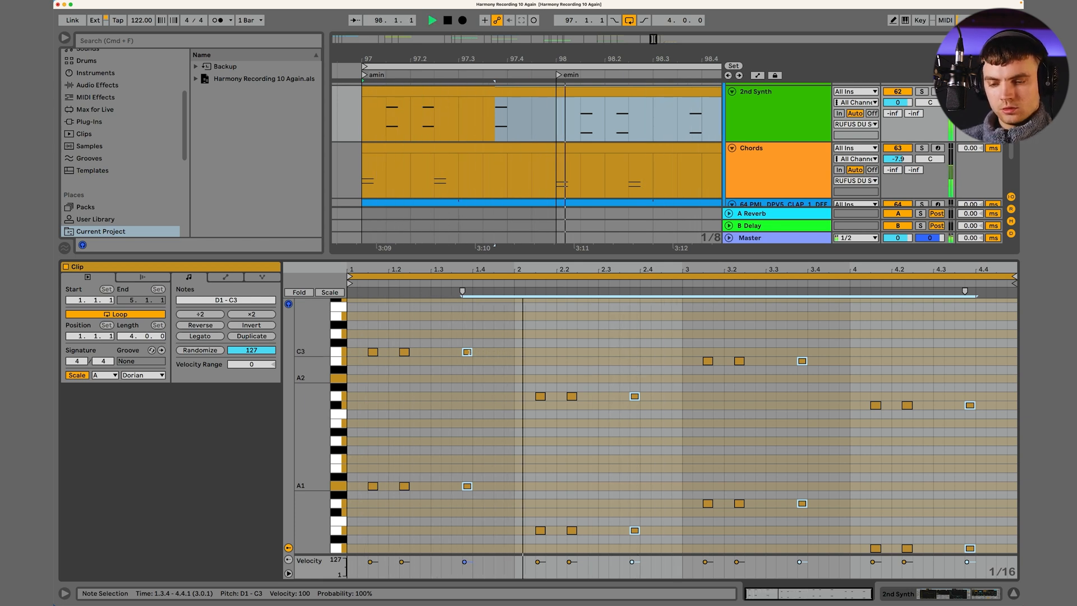
click(498, 370)
key(space)
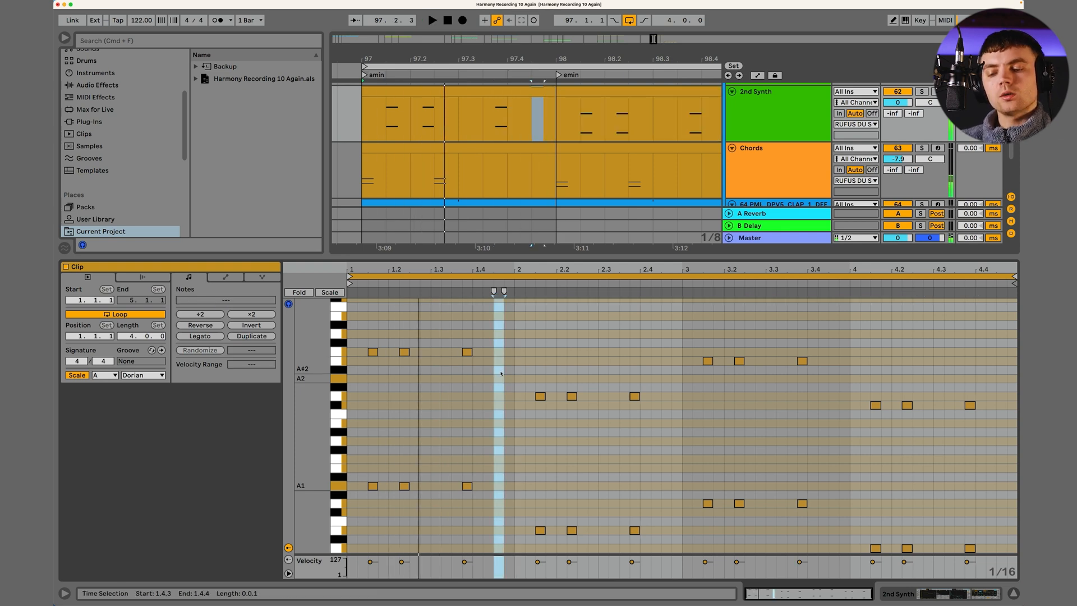
- Add a two-note pair of D2 and E3 at 1.4.3, at the end of the first bar, and play it
drag(494, 323, 513, 396)
drag(482, 517, 497, 319)
click(433, 325)
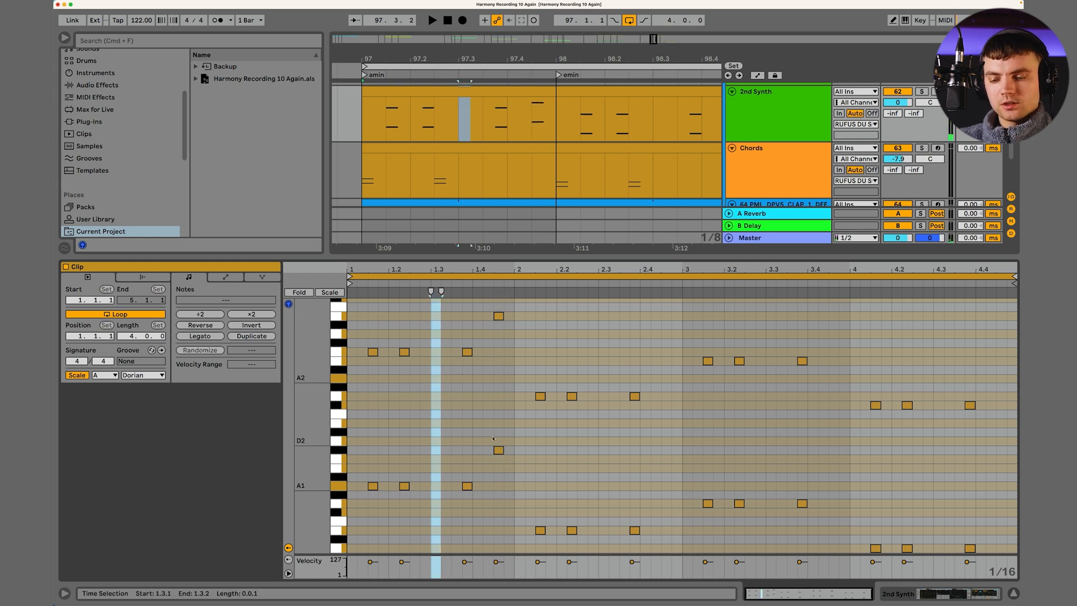
click(498, 317)
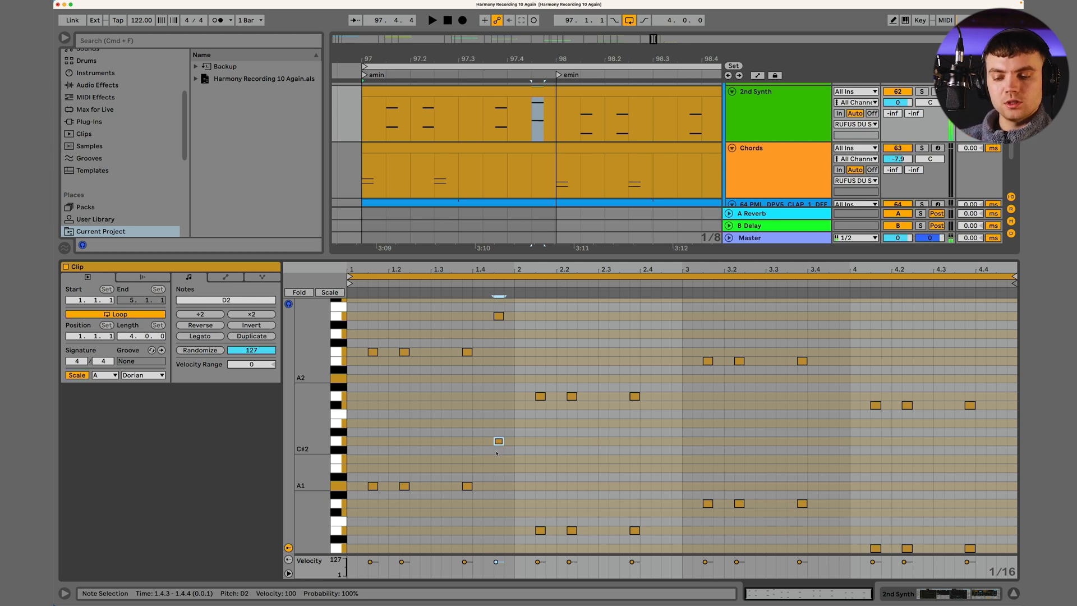
drag(495, 438, 499, 296)
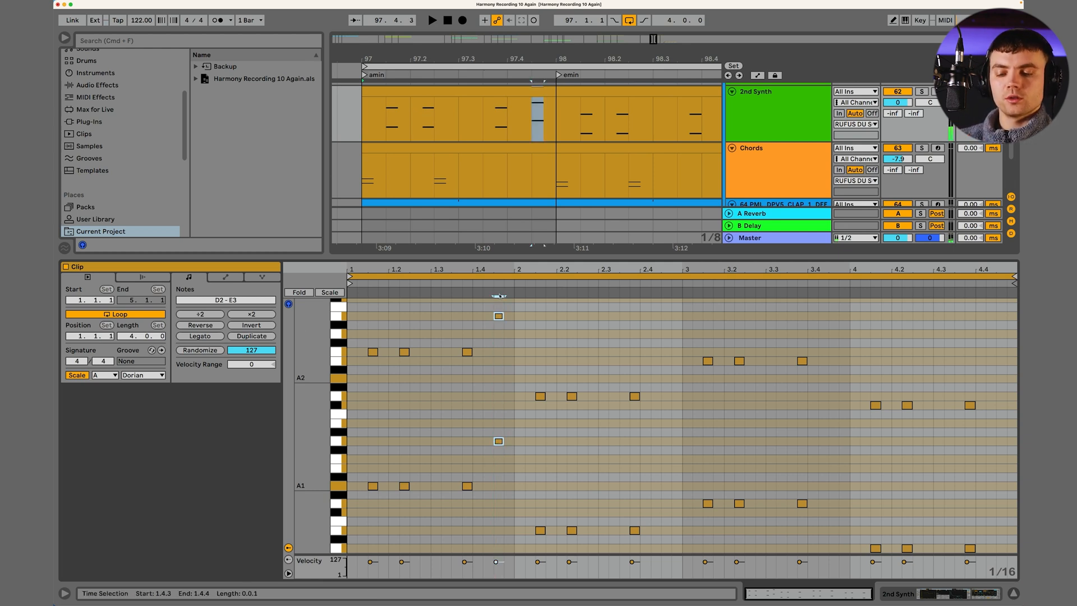
key(space)
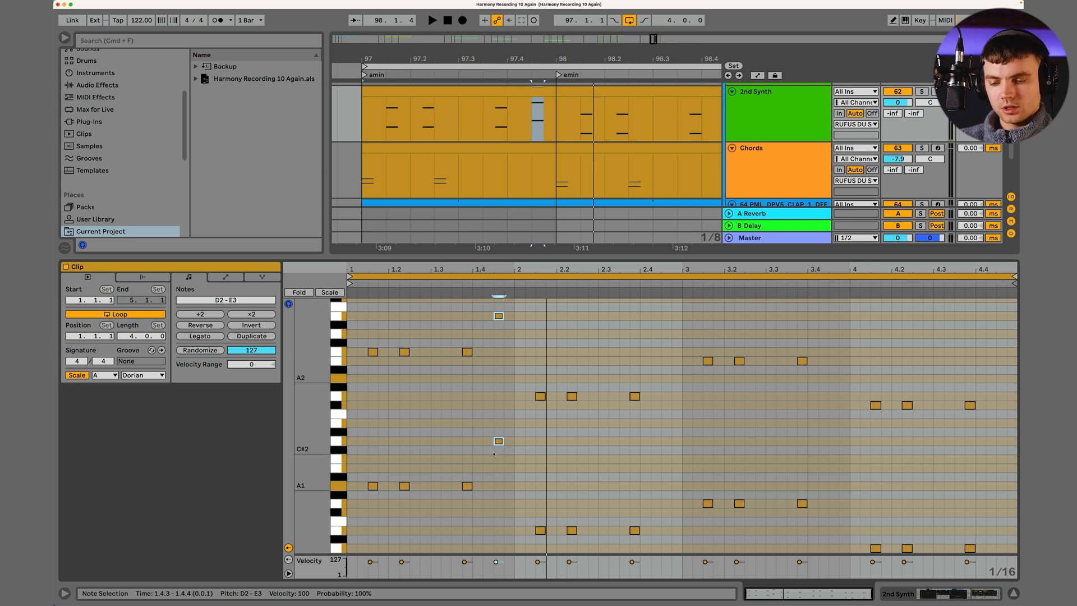
- Lower the bottom note of the pair at 1.4.3 to C2 and play the clip
drag(477, 424, 504, 451)
key(Down)
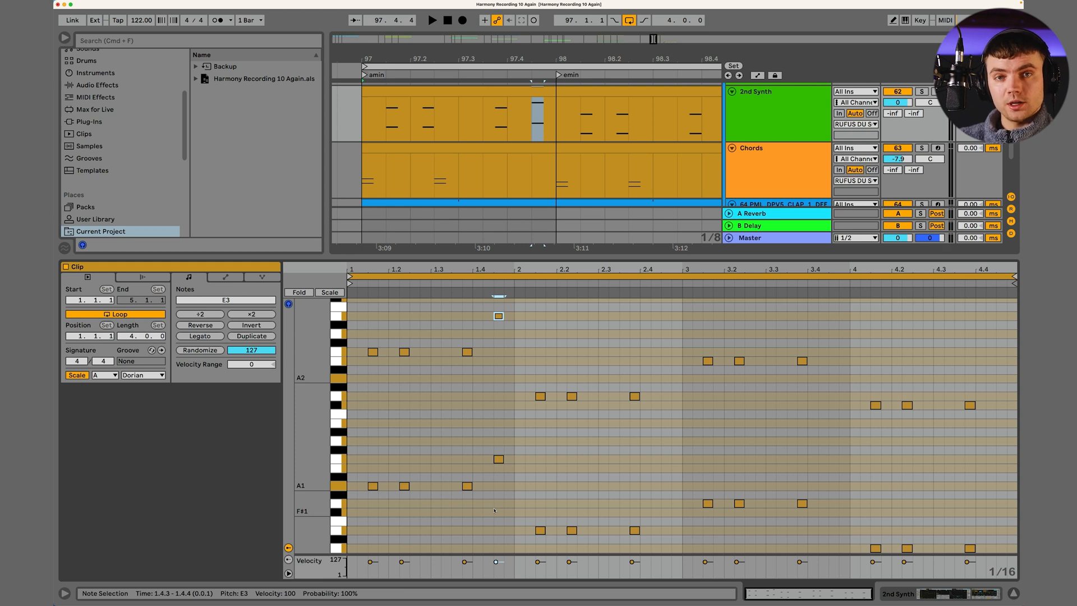
key(space)
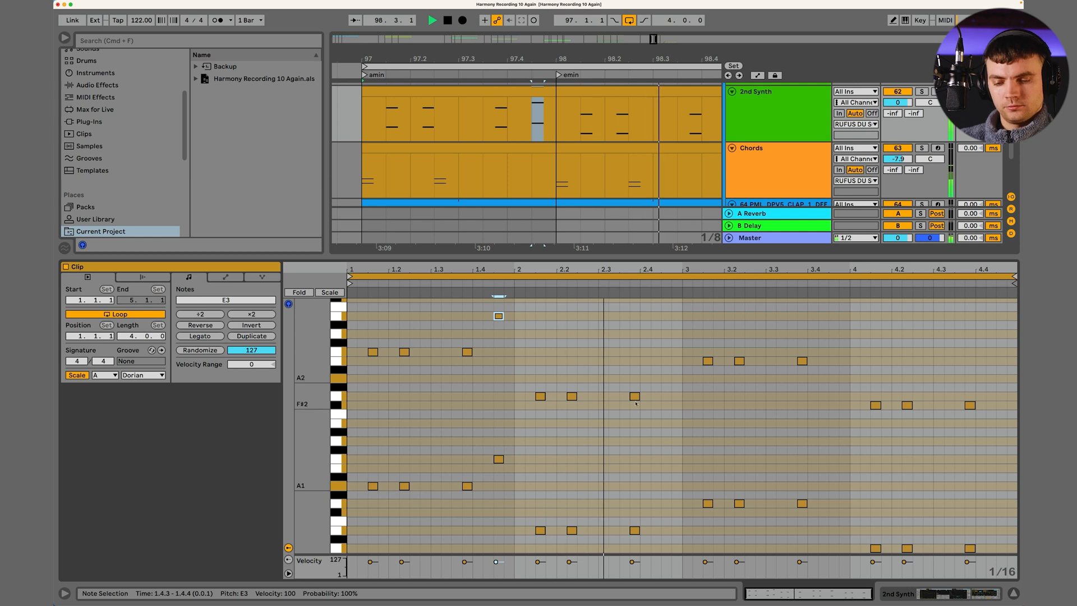
- Add a two-note pair of A1 and D3 at 2.4.3, at the end of the second bar
double_click(666, 334)
drag(667, 334, 667, 491)
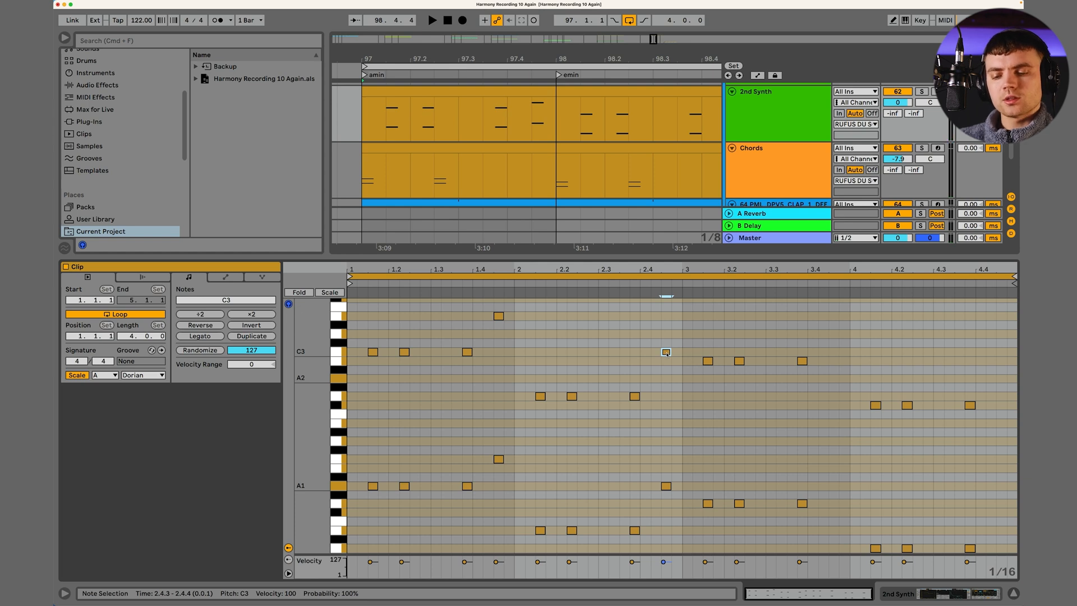
drag(666, 353, 669, 342)
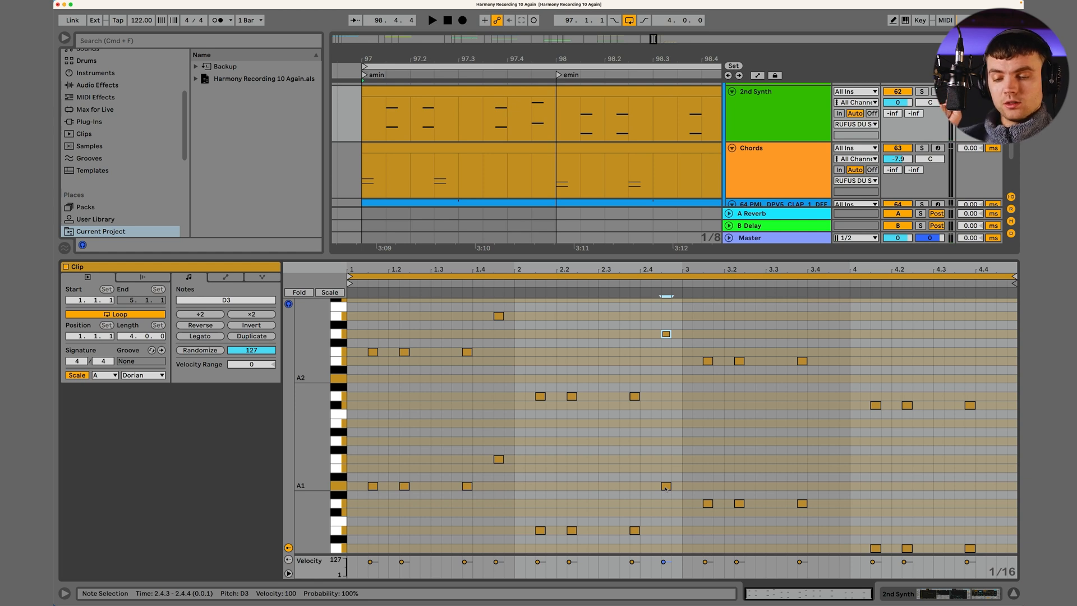
drag(649, 317, 694, 343)
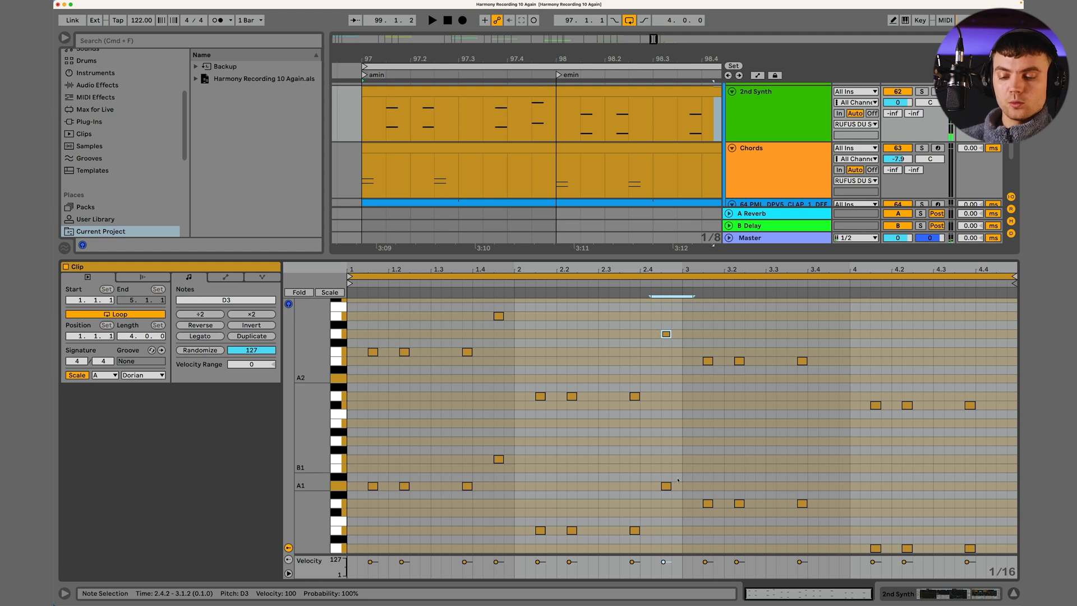
- Consult the Virtual Keyboards window, then move the lower note at 2.4.3 to B1 and play the clip
key(super+Tab)
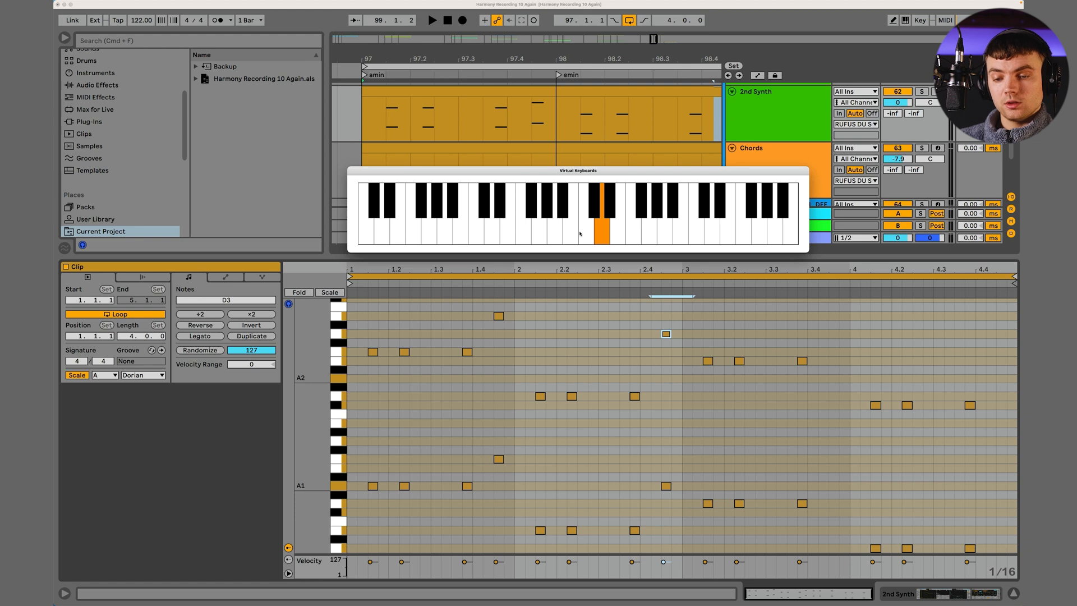
drag(581, 233, 578, 232)
key(super+Tab)
drag(654, 443, 683, 509)
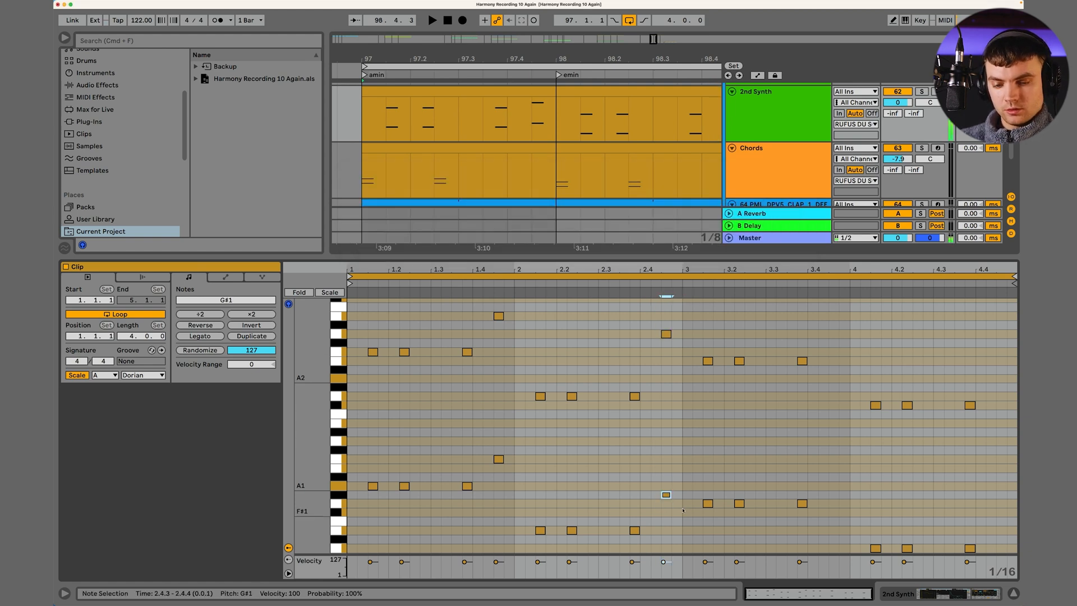
key(space)
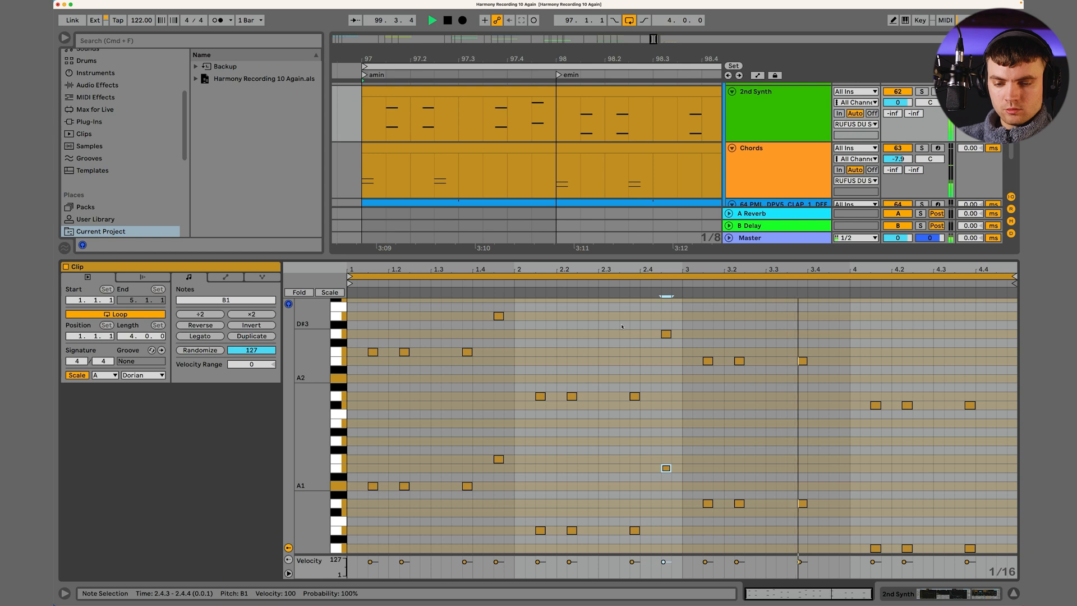
- Add a two-note pair at 3.4.3, at the end of the third bar, with G2 as its upper note
scroll(835, 396, down, 1)
key(space)
drag(780, 338, 822, 543)
drag(825, 505, 835, 519)
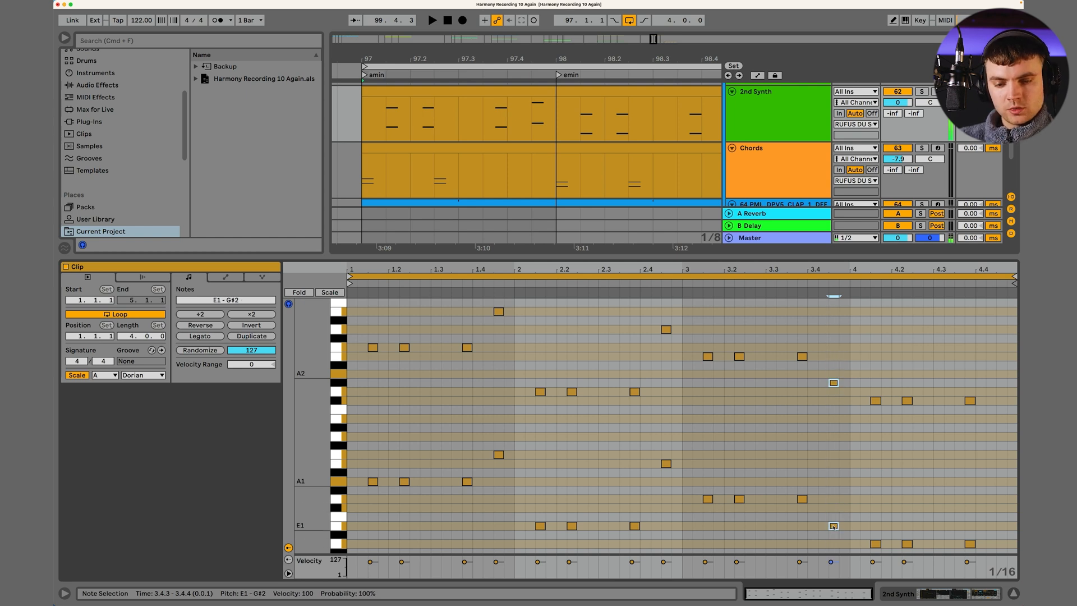
drag(833, 384, 840, 393)
scroll(841, 394, down, 3)
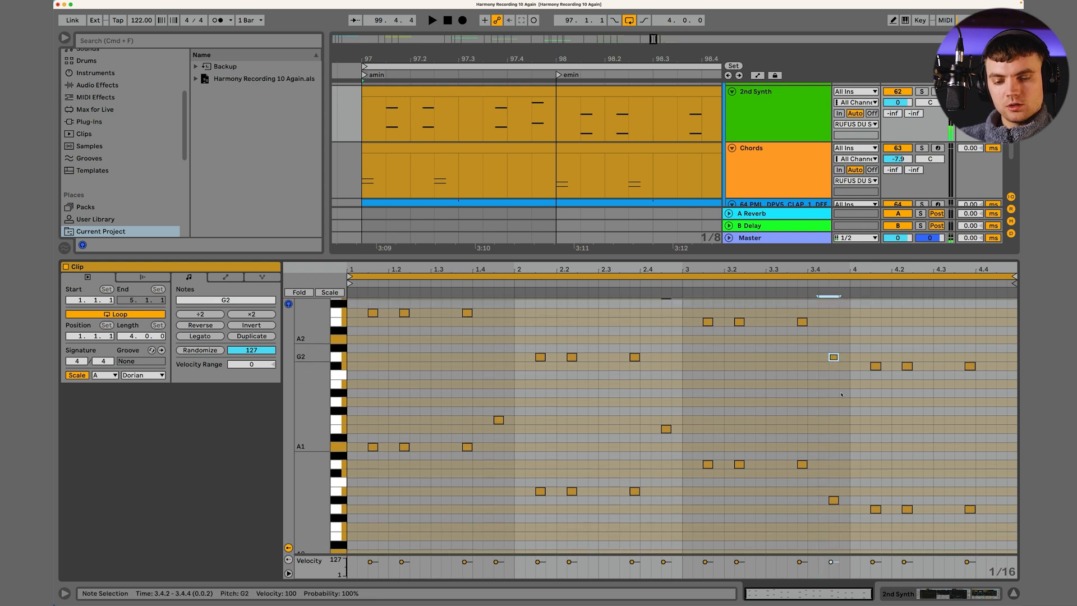
- Consult the Virtual Keyboards window, then set the lower note at 3.4.3 to E1 and play the clip
drag(825, 495, 836, 507)
key(super+Tab)
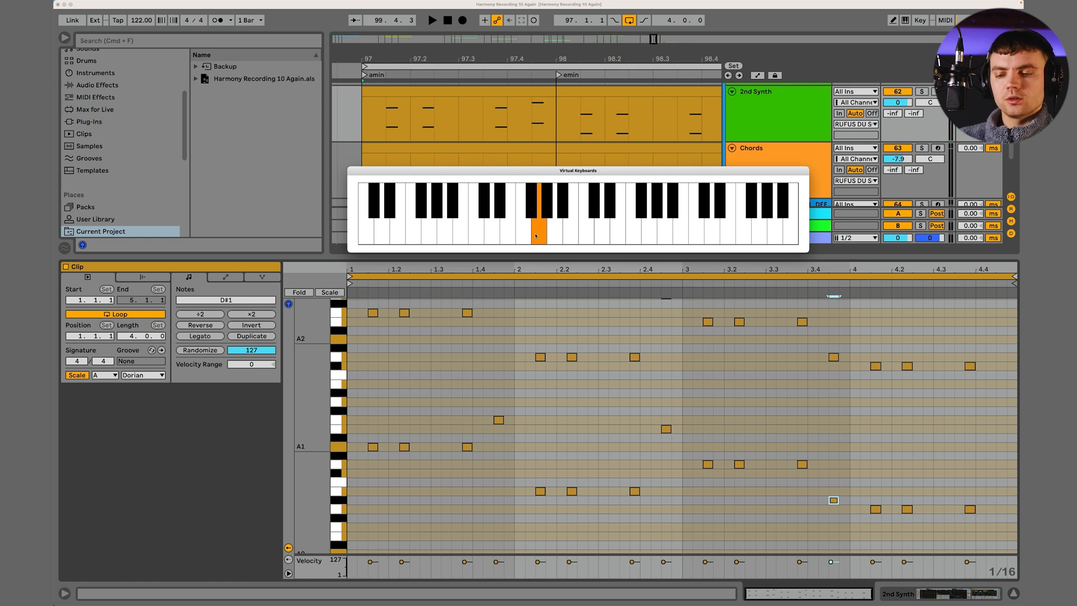
key(super+Tab)
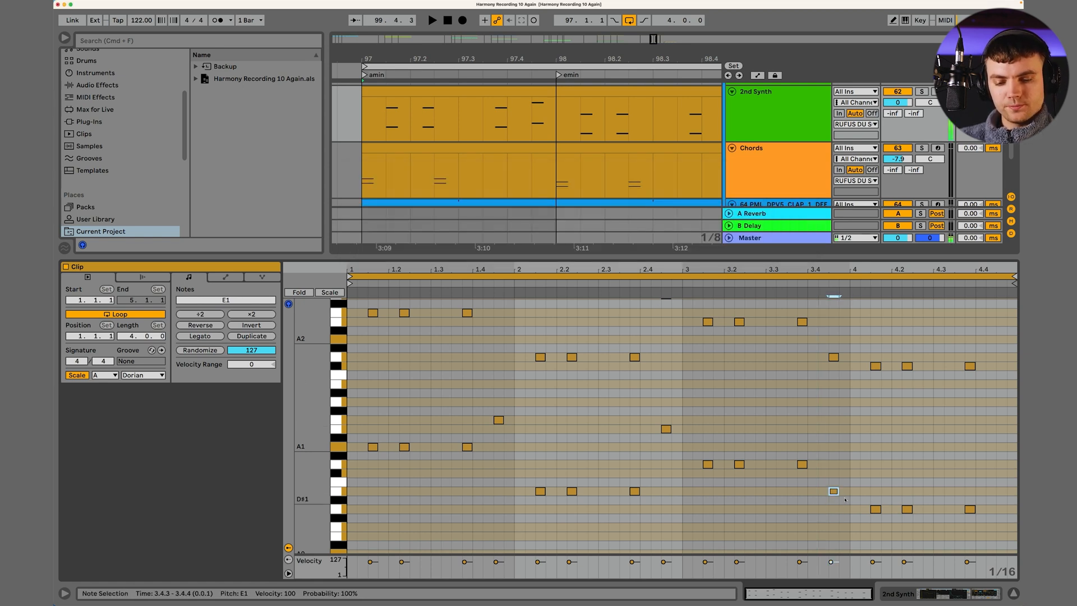
scroll(574, 373, up, 2)
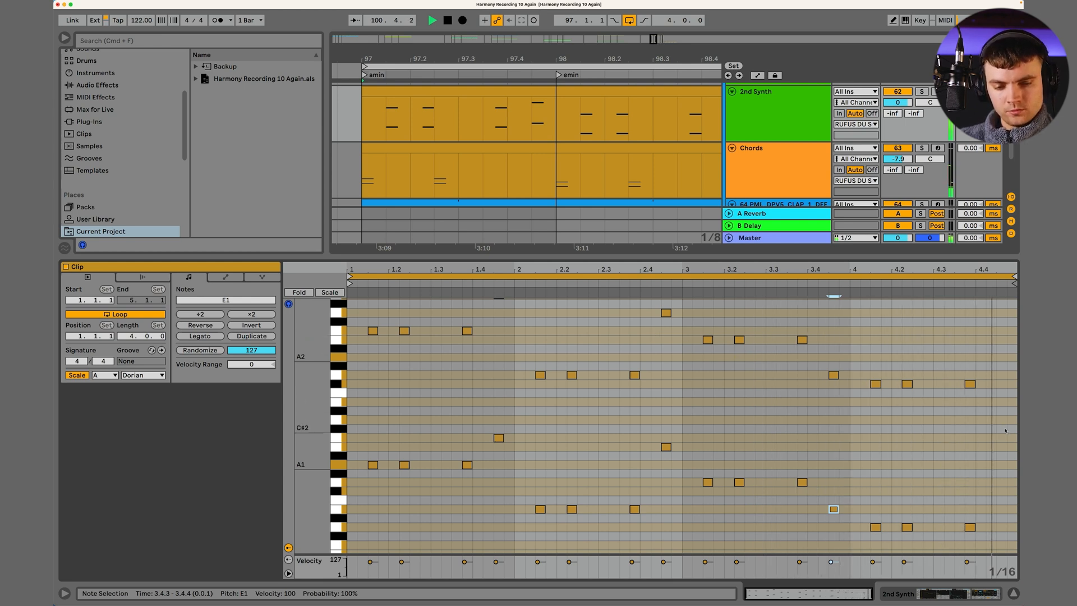
- Duplicate the last D1 and F#2 pair of the fourth bar twice, placing copies at 4.4.2 and 4.4.4
drag(966, 358, 978, 567)
key(ctrl+d)
key(ctrl+d)
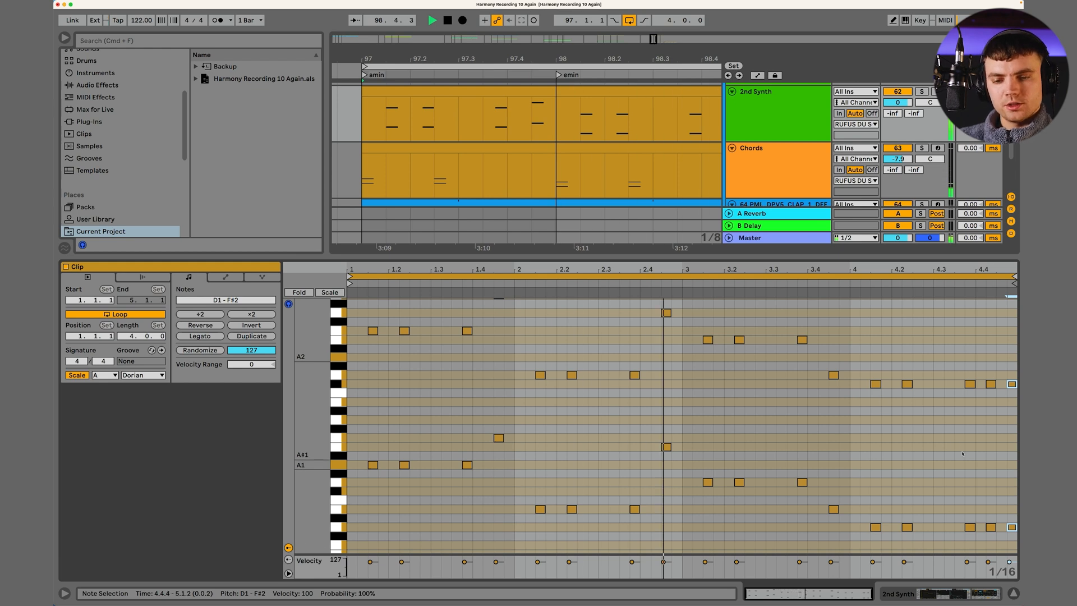
drag(595, 57, 438, 58)
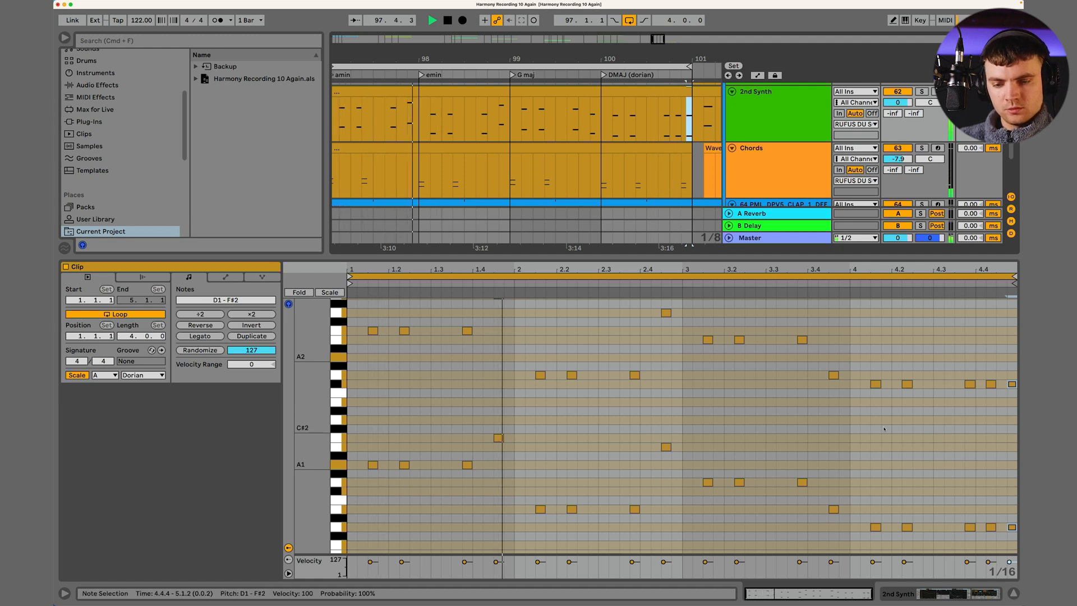
- Raise the two-note pair at 2.4.3 to C2 and E3 while the clip plays
scroll(584, 384, up, 1)
scroll(583, 384, up, 5)
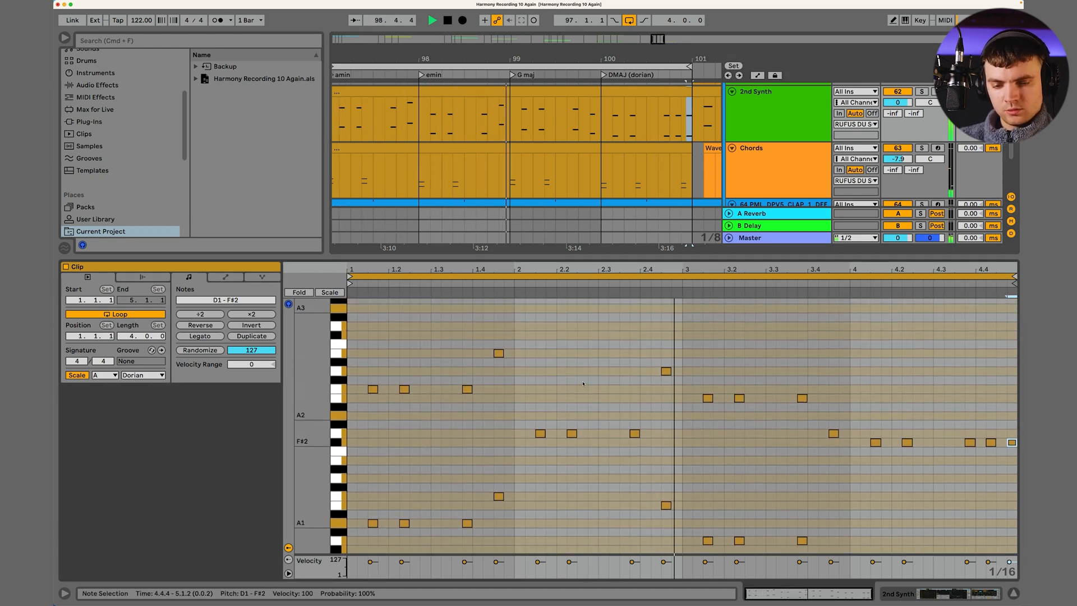
drag(649, 347, 669, 364)
click(498, 353)
drag(669, 507, 669, 498)
key(space)
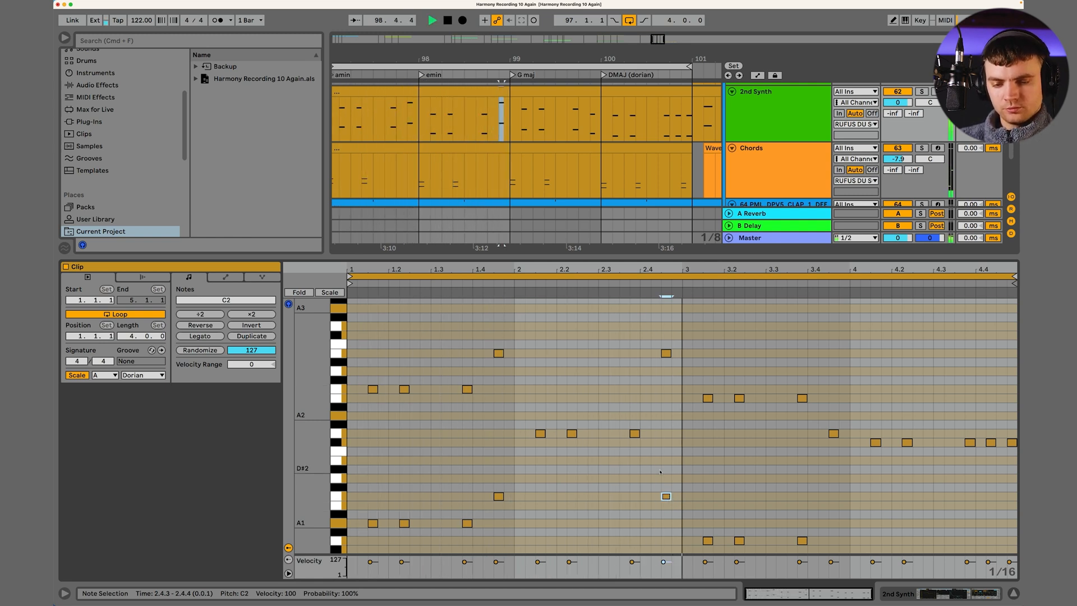
- Raise the volume of 2nd Synth track 61 to -25.7 dB and show its devices
scroll(662, 482, down, 3)
scroll(660, 472, down, 1)
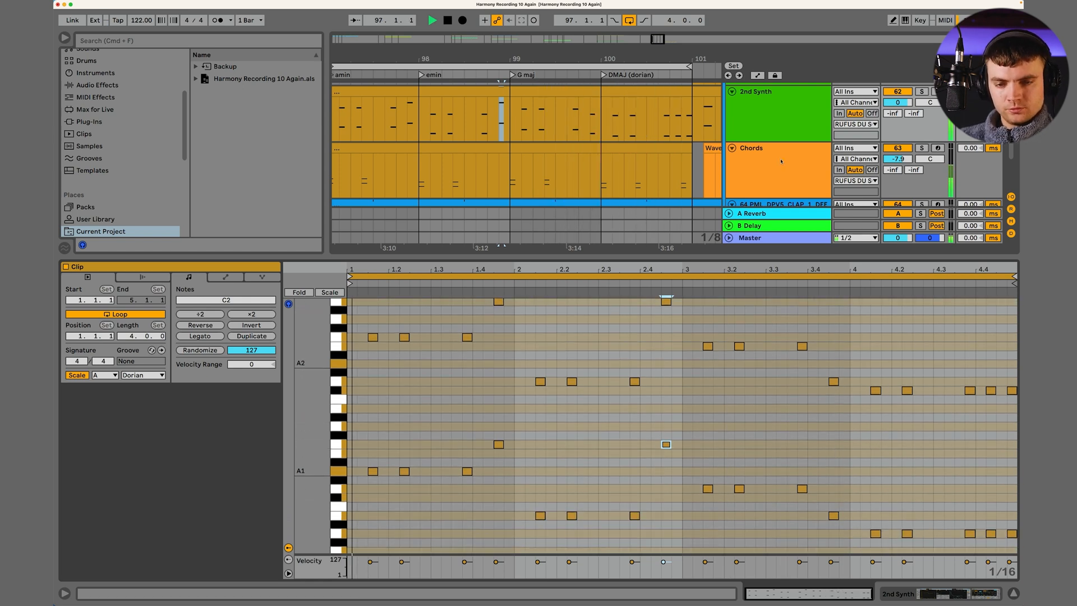
scroll(659, 112, up, 2)
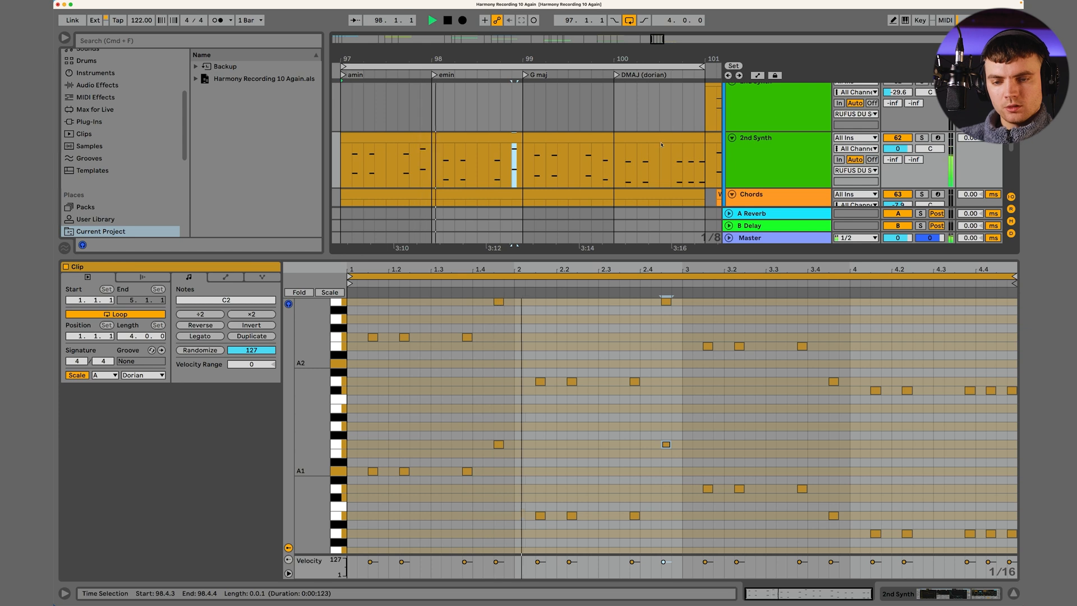
click(773, 129)
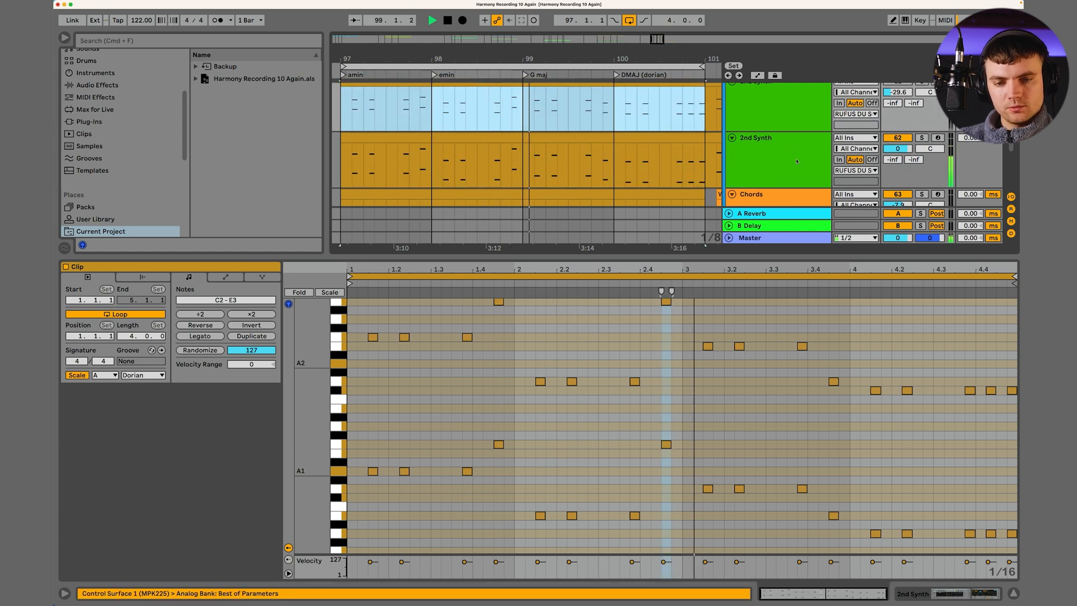
scroll(729, 135, up, 2)
drag(898, 125, 898, 118)
double_click(775, 131)
- Activate the NICE PIANO SOUND track to hear it together with the arrangement
scroll(775, 131, up, 10)
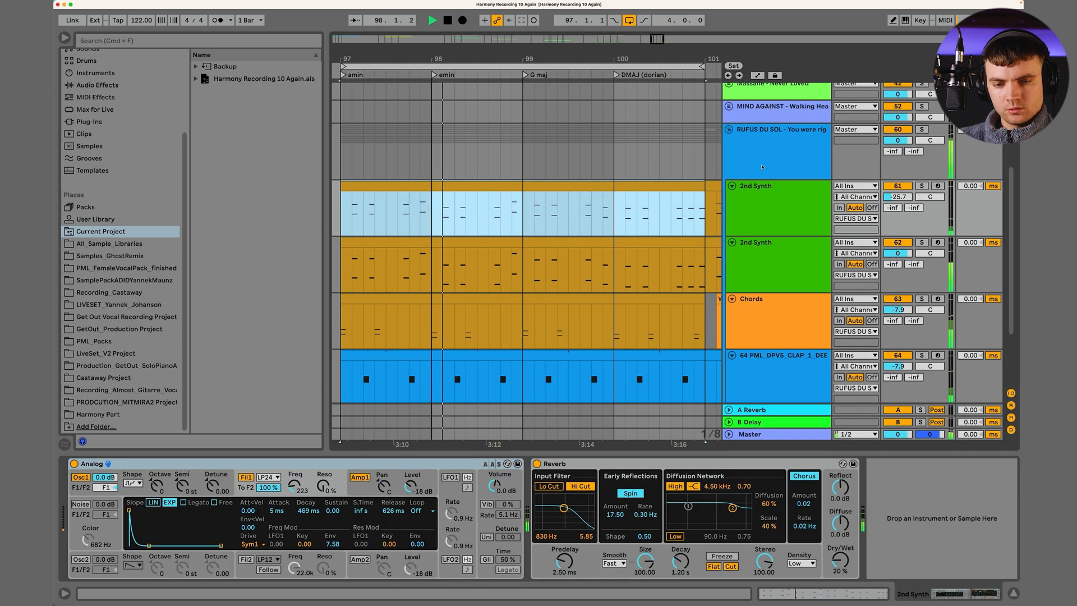
click(897, 145)
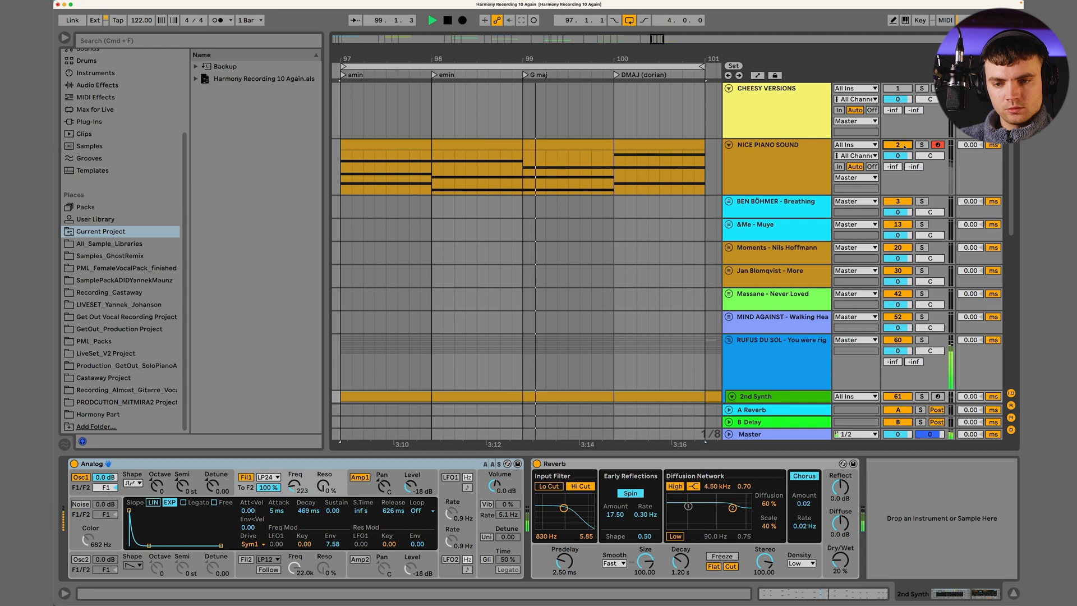
drag(627, 59, 632, 27)
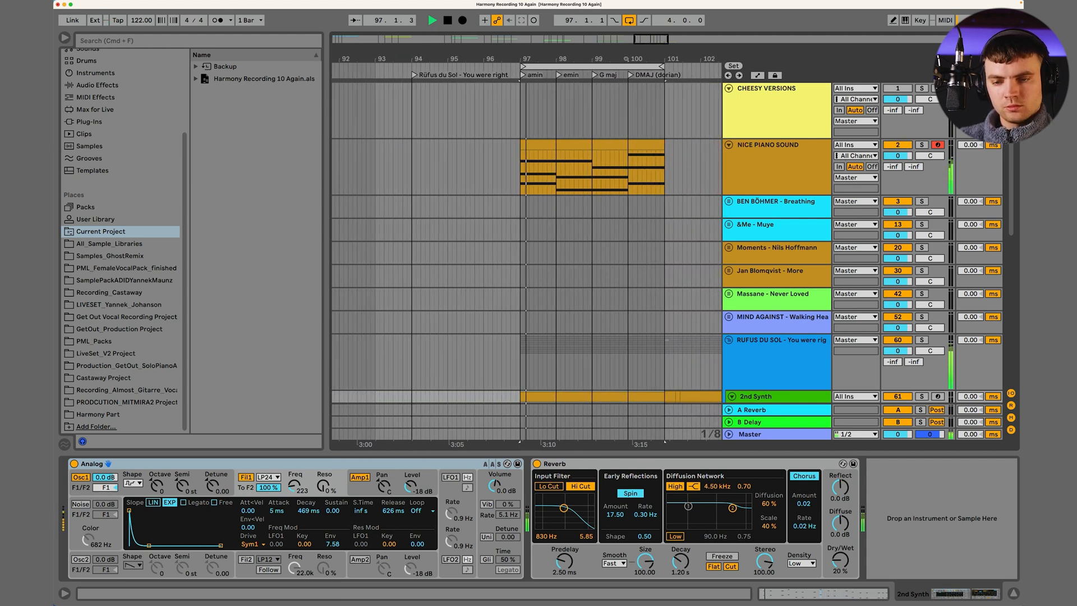
- Solo 2nd Synth track 62, show its Wavetable and Reverb devices, and listen to its part in bars 97 to 101
scroll(738, 242, down, 2)
scroll(739, 243, down, 8)
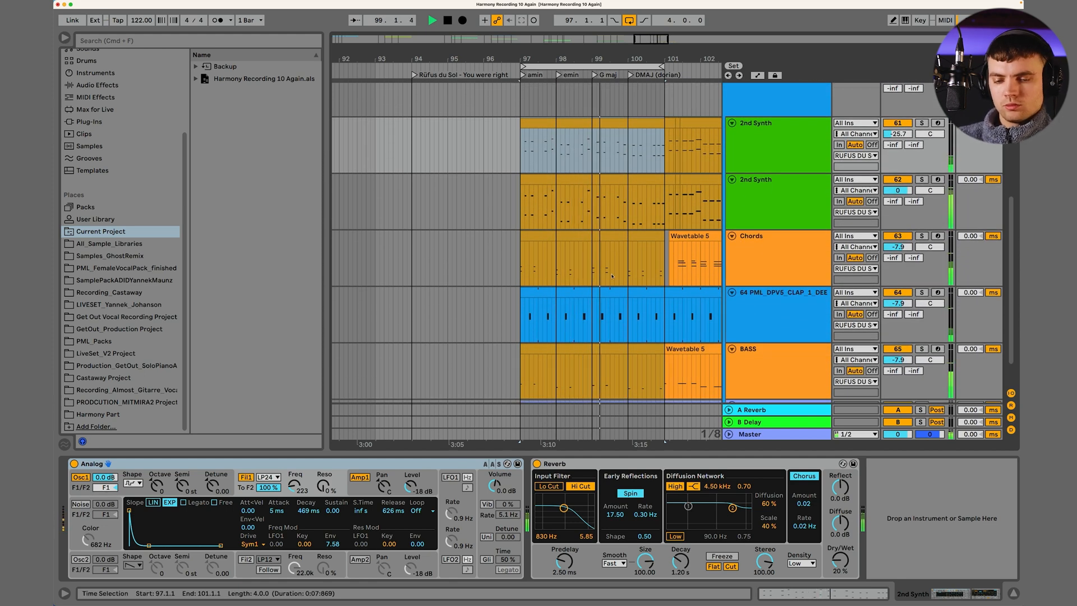
scroll(730, 291, down, 2)
click(762, 321)
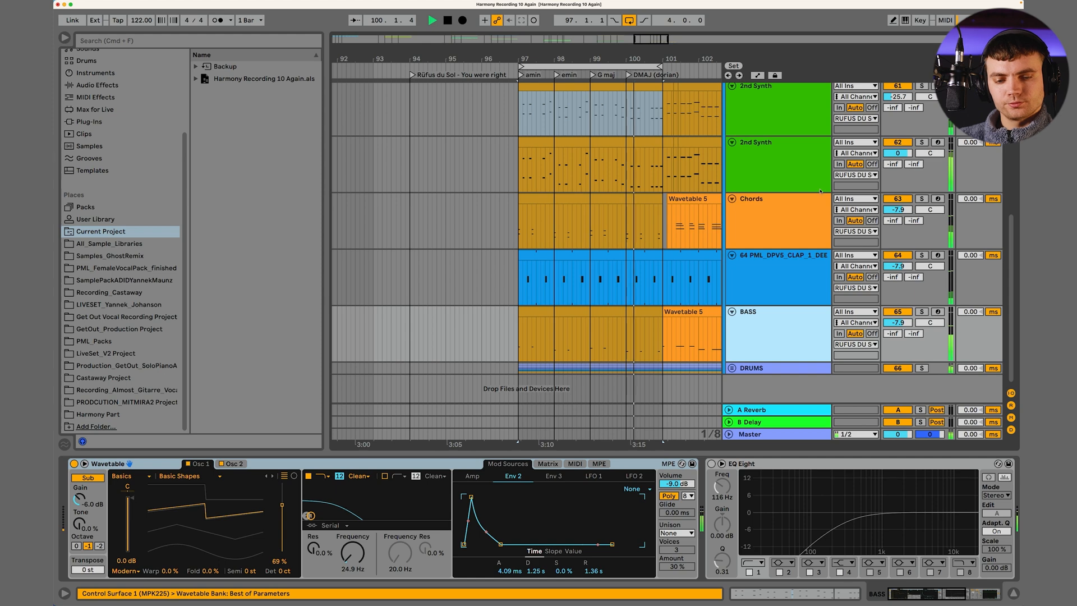
click(800, 144)
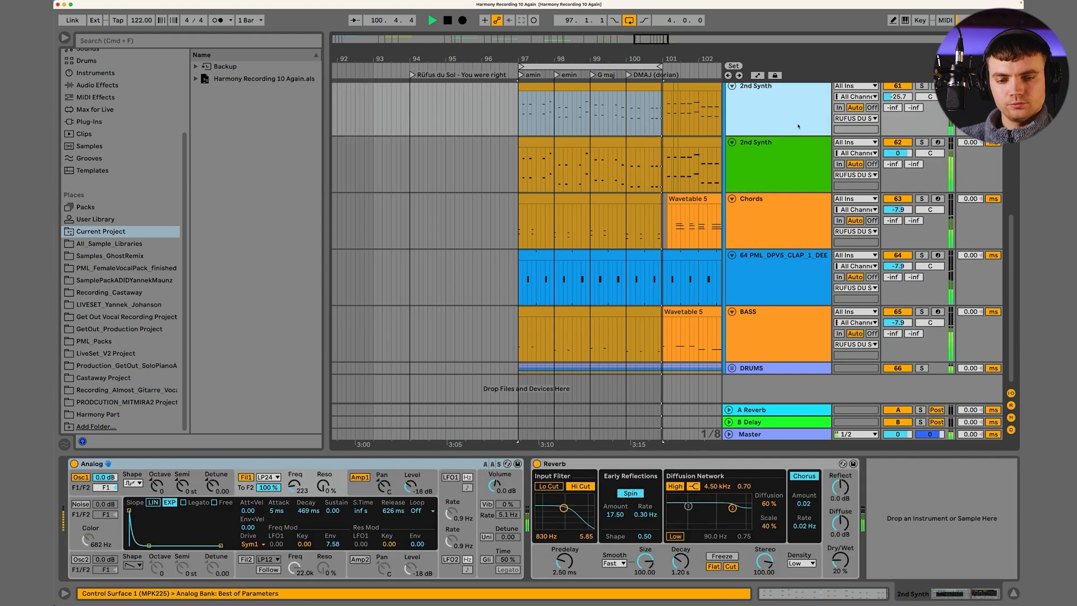
click(922, 142)
click(776, 157)
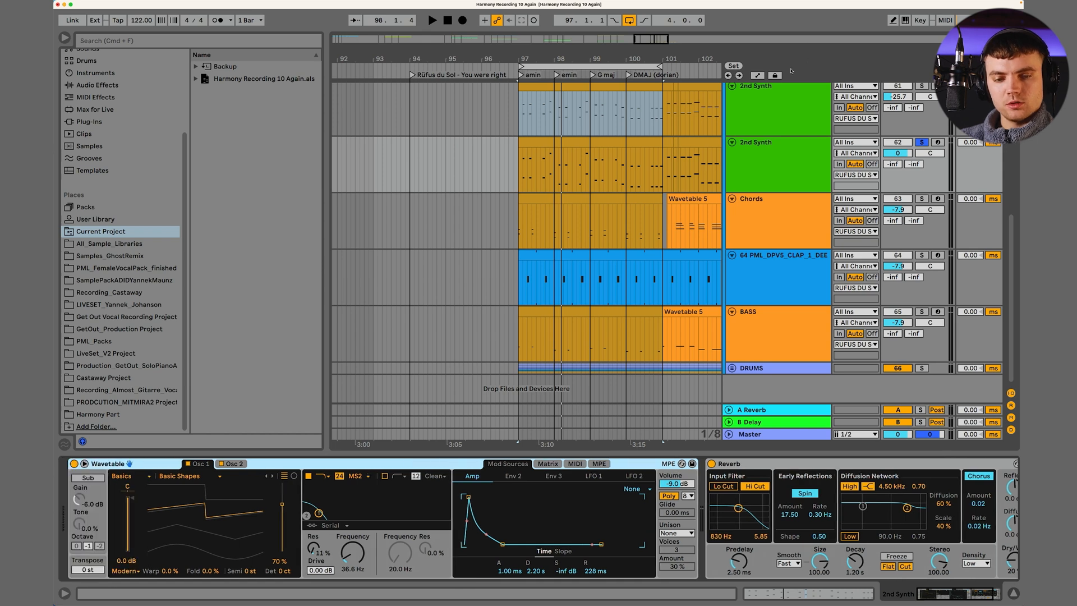
key(Down)
key(space)
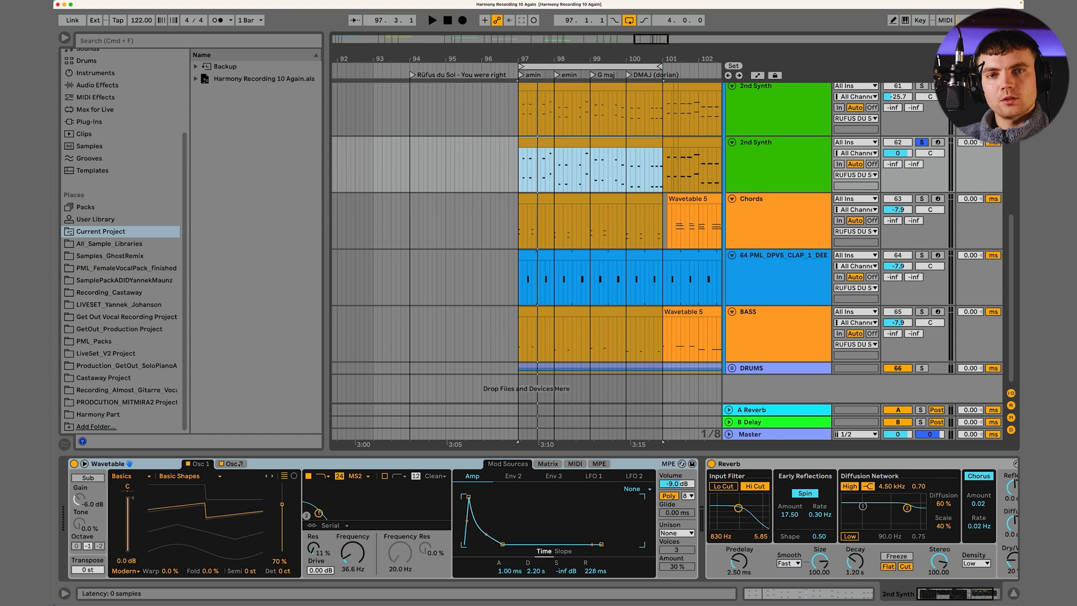
- Inspect Wavetable's filter frequency, both oscillators, the modulation matrix and the Env 2 envelope on 2nd Synth track 62
click(354, 557)
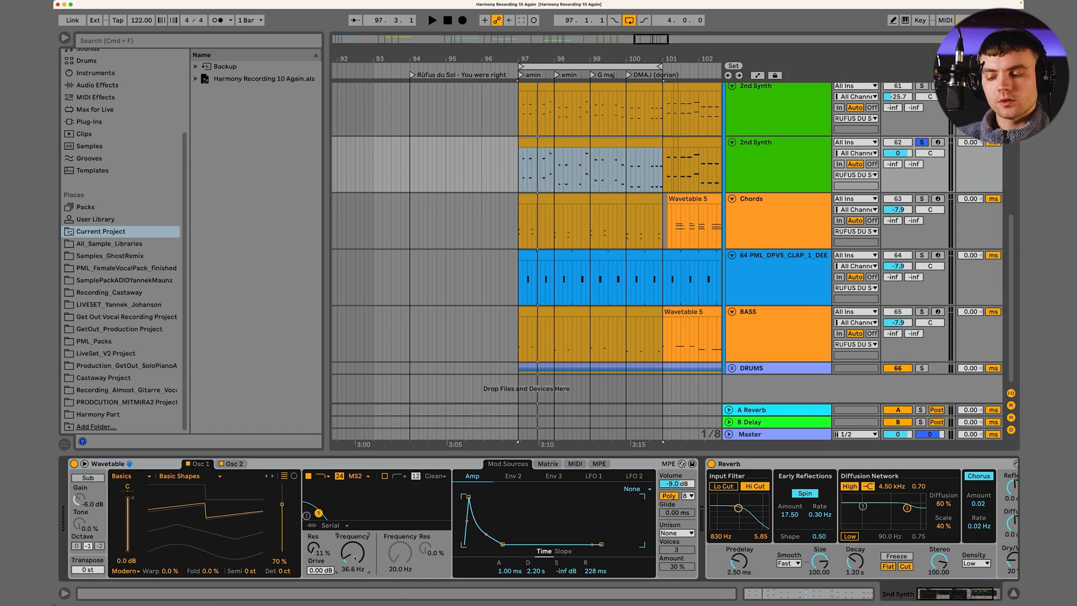
click(233, 465)
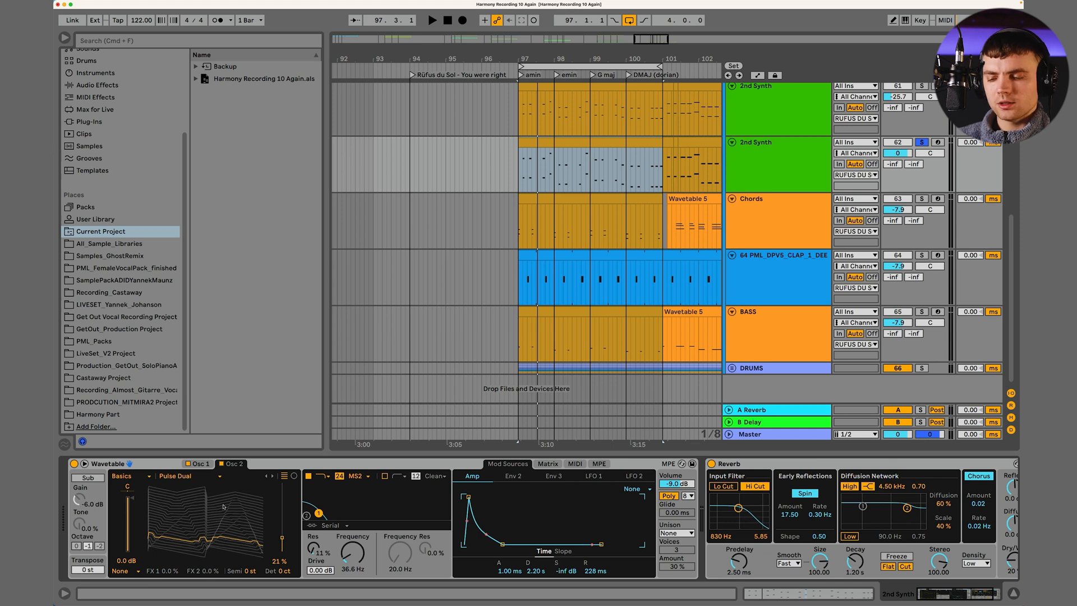
click(201, 465)
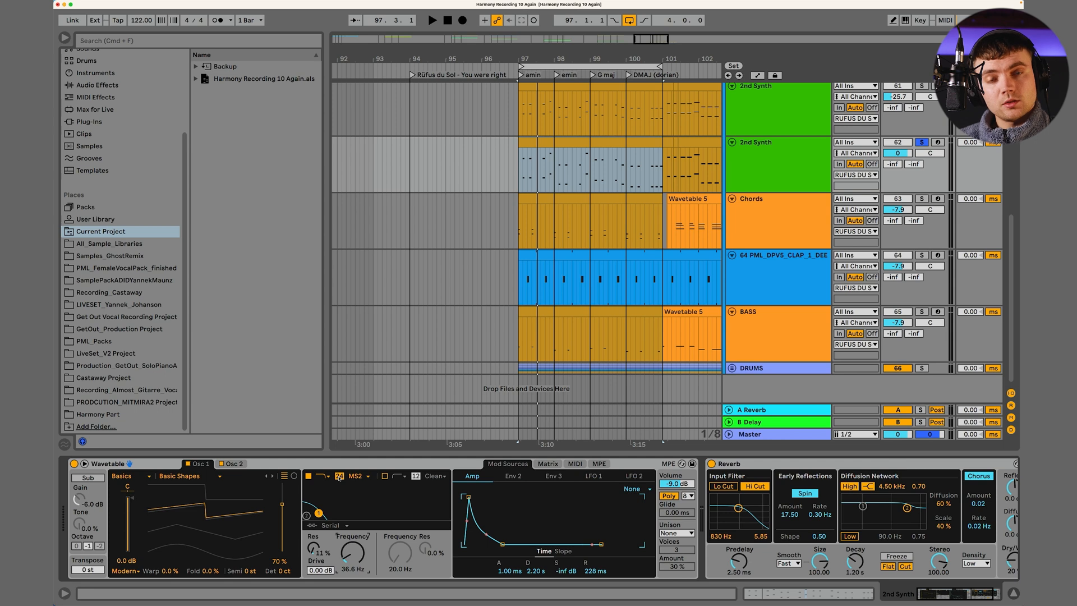
click(548, 465)
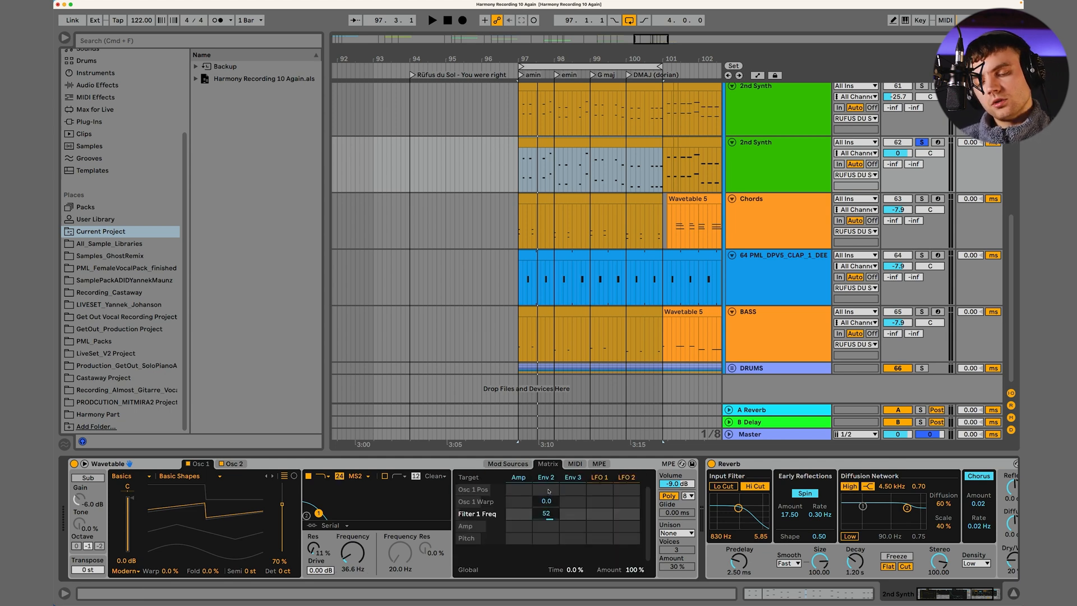
click(497, 464)
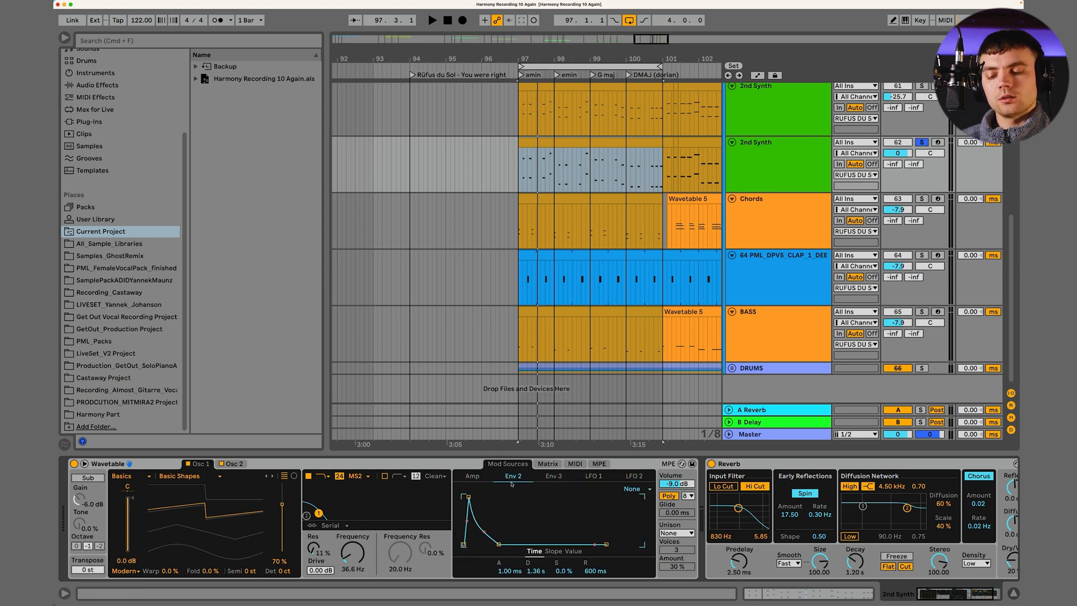
- During playback, set Env 2's modulation of Filter 1 Freq to 44, and shape Env 2 with a 1.15 s decay and 1.05 s release
click(542, 466)
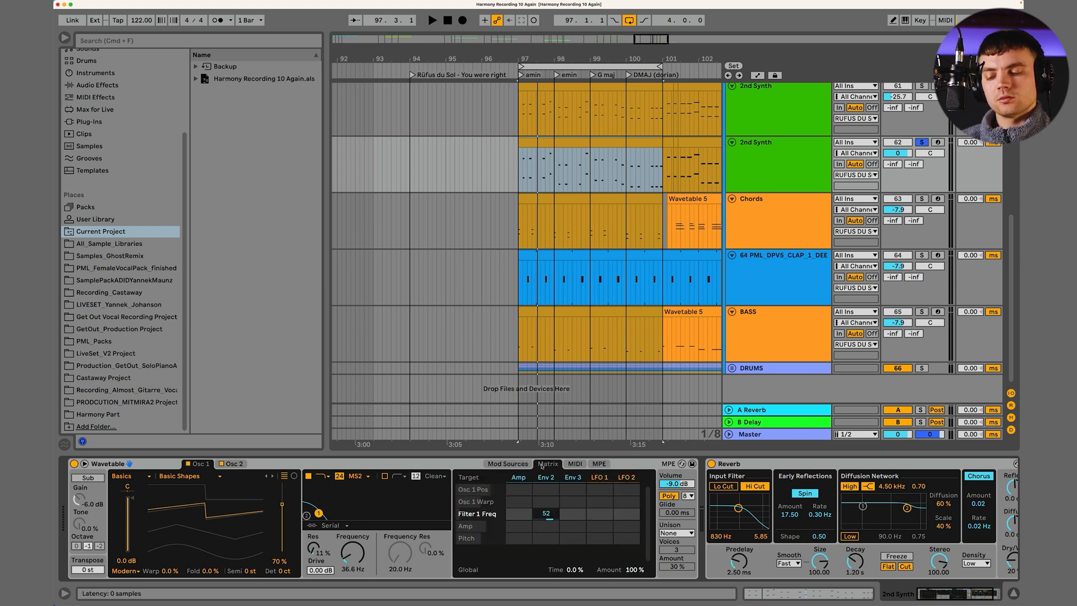
key(space)
double_click(545, 515)
drag(546, 516, 547, 478)
drag(546, 514, 545, 507)
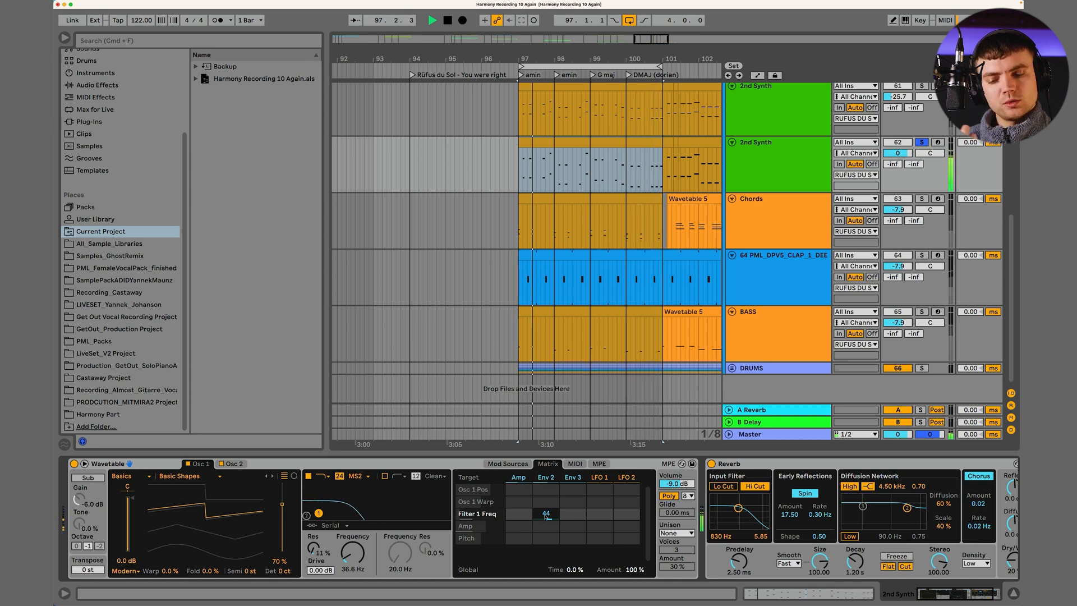
click(521, 464)
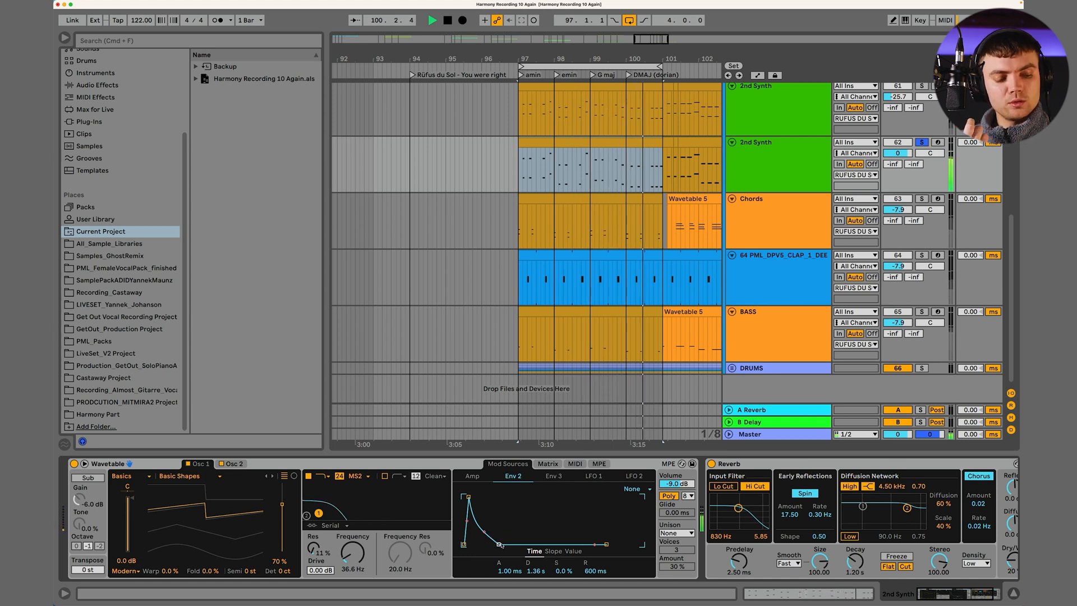
mouse_move(504, 544)
mouse_down()
mouse_move(516, 544)
mouse_move(498, 544)
mouse_up()
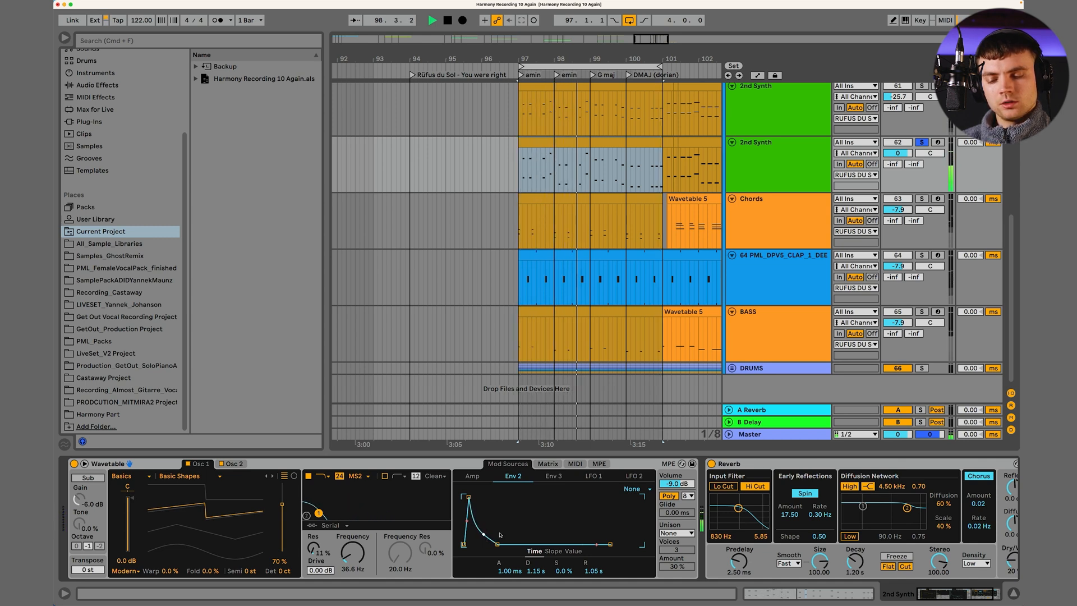
- Compare the sound with Reverb bypassed, set the Reverb's decay to 649 ms, and unsolo 2nd Synth track 62
scroll(656, 513, right, 3)
click(624, 464)
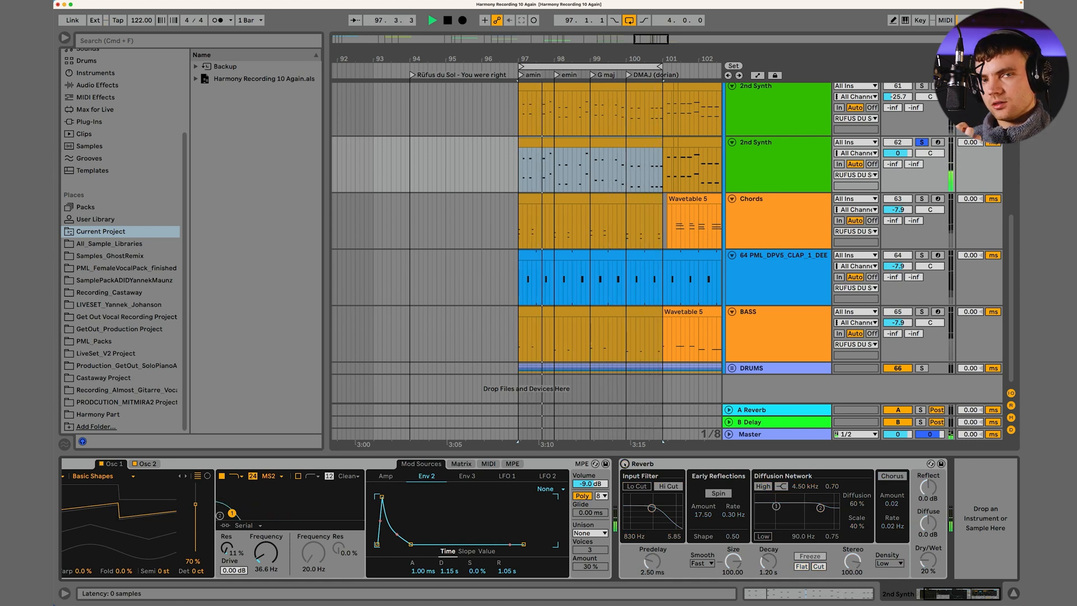
click(625, 464)
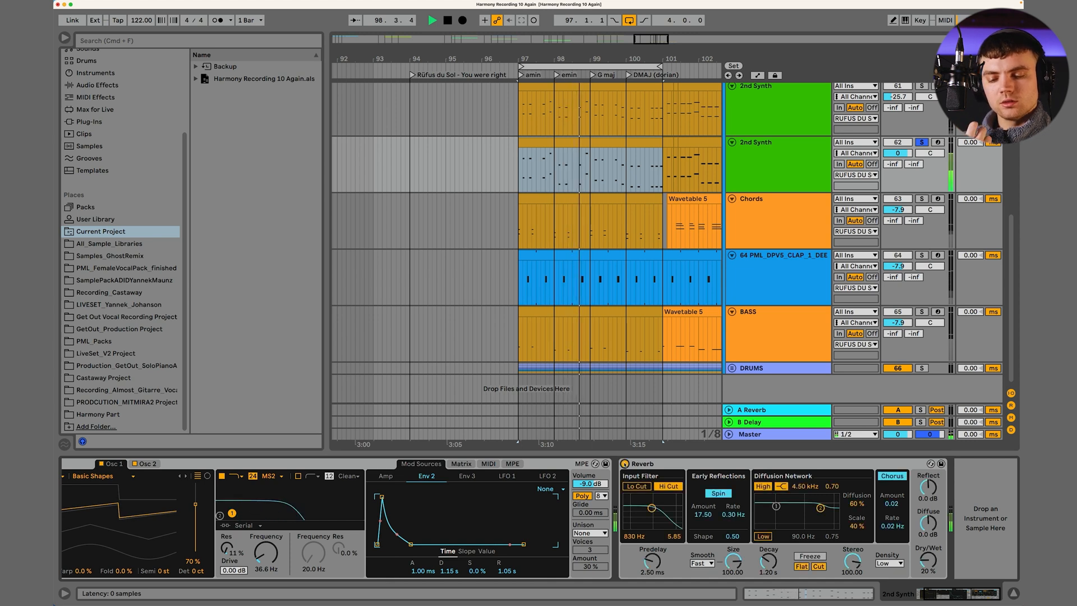
drag(769, 561, 769, 574)
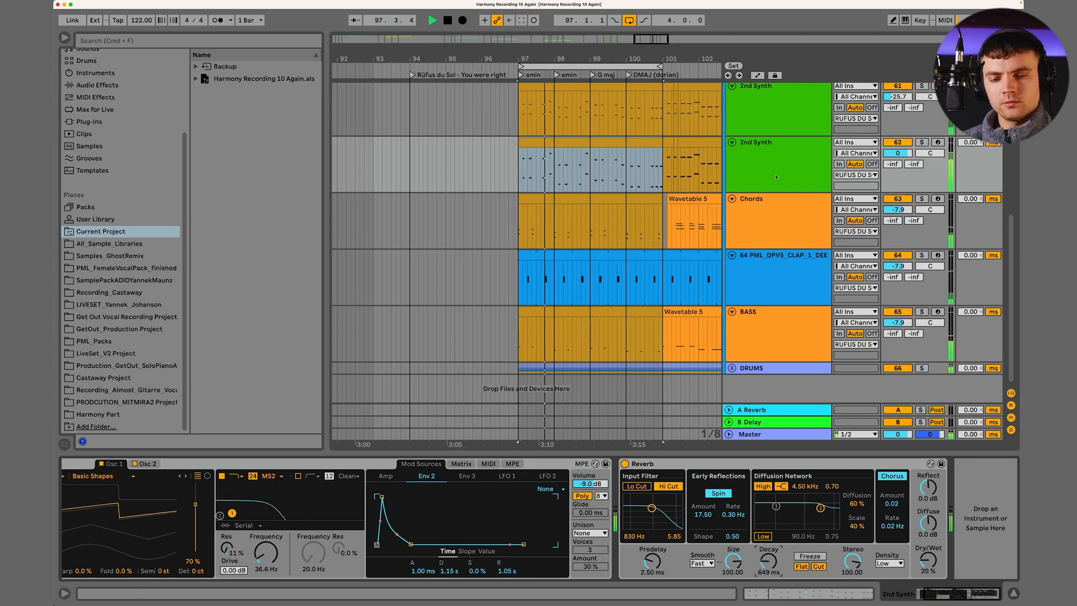
- Deactivate the NICE PIANO SOUND track and fold the RUFUS DU SOL track group
scroll(777, 177, up, 10)
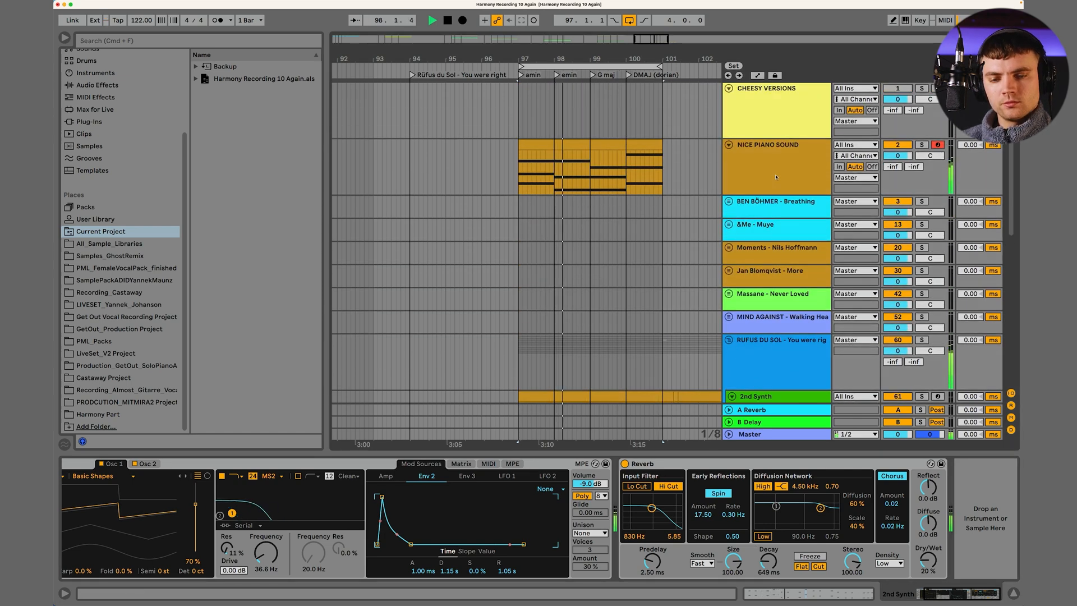
click(889, 145)
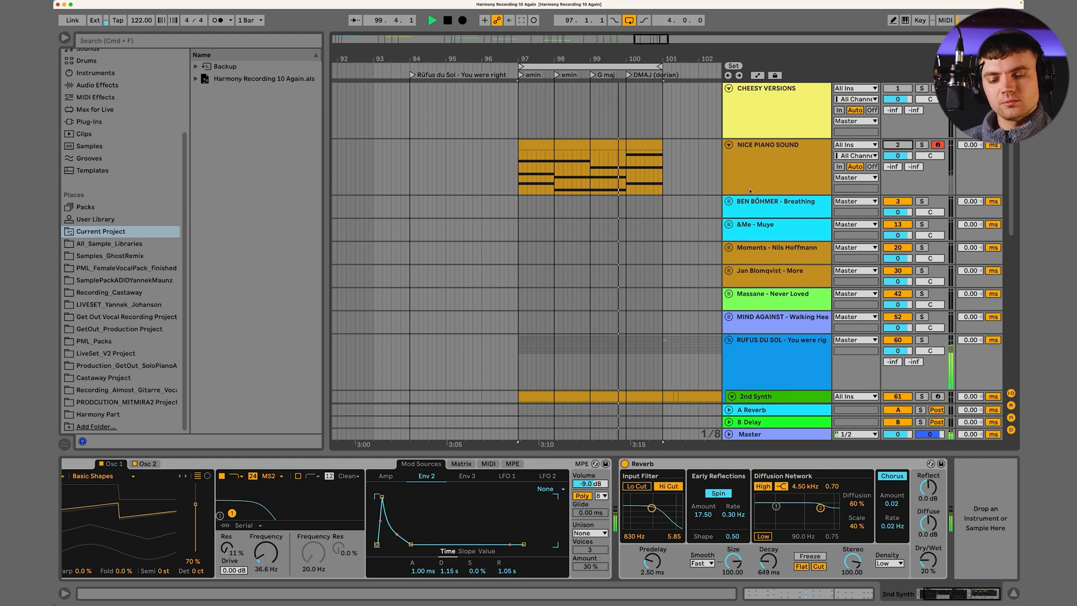
scroll(754, 281, down, 3)
click(755, 281)
click(729, 261)
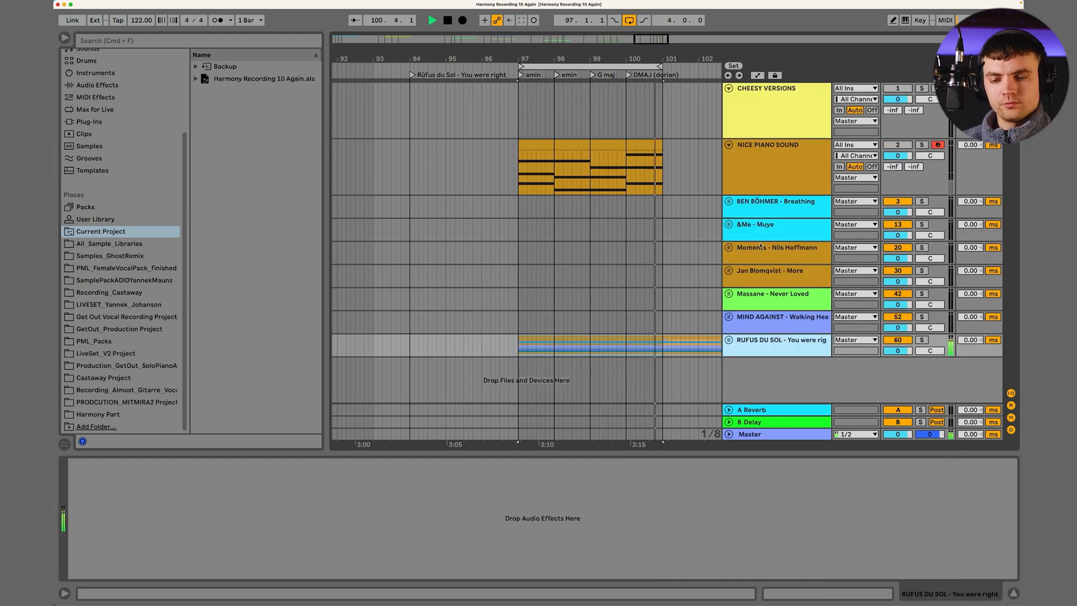